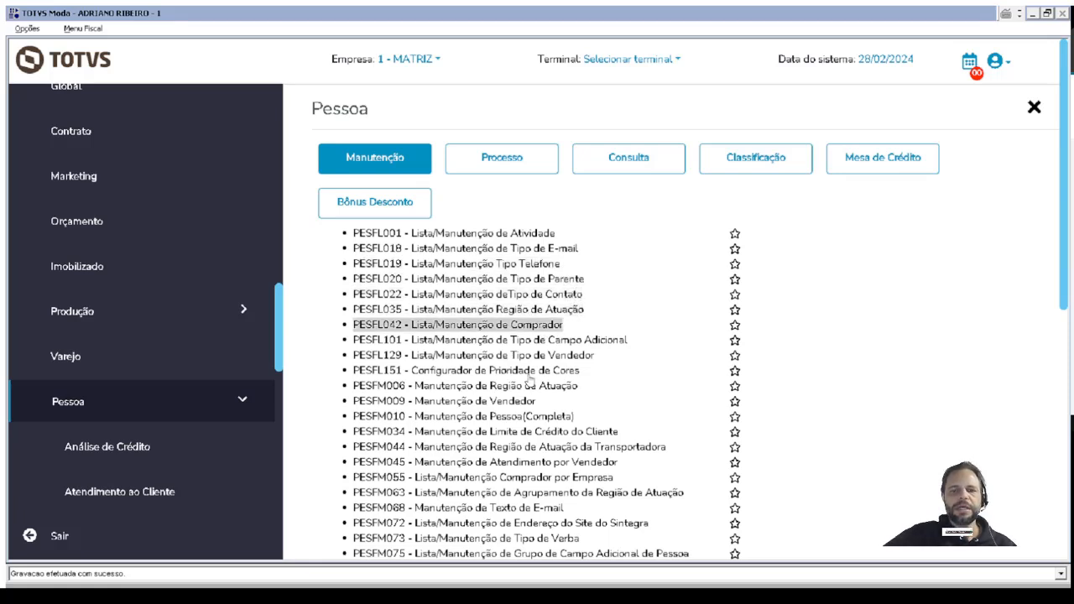
Look through the Processo, Consulta and Classificação functions of the Pessoa module, returning to the Manutenção functions.
click(509, 163)
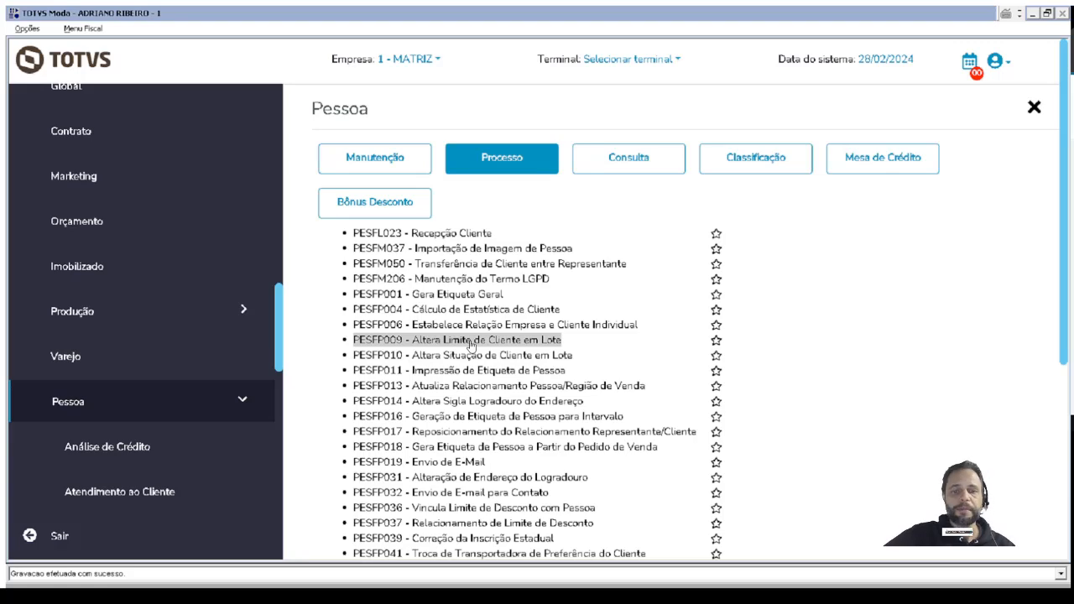
click(606, 159)
click(750, 162)
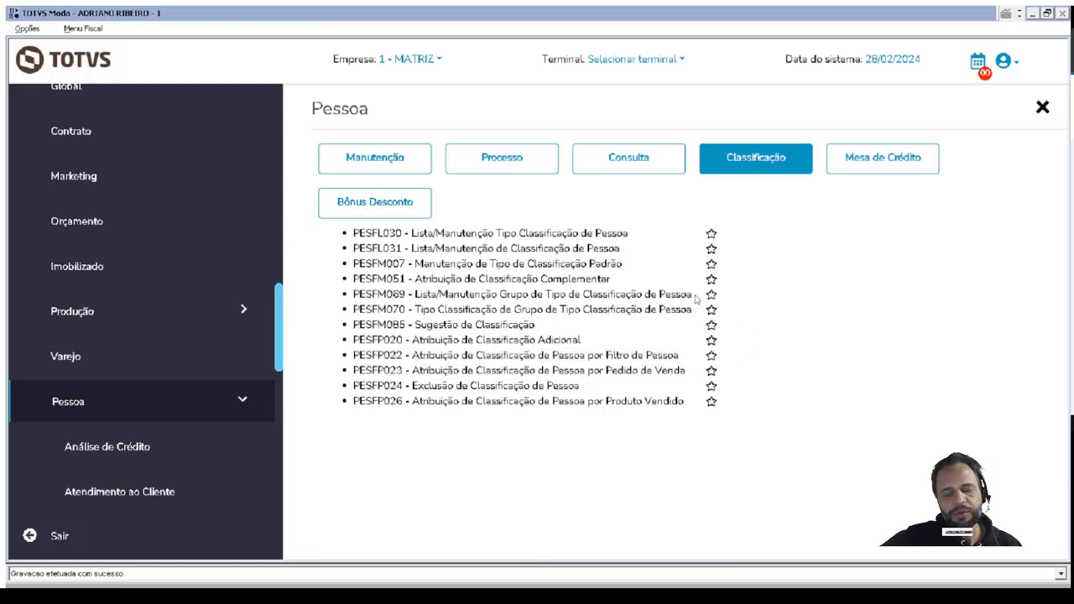
click(385, 165)
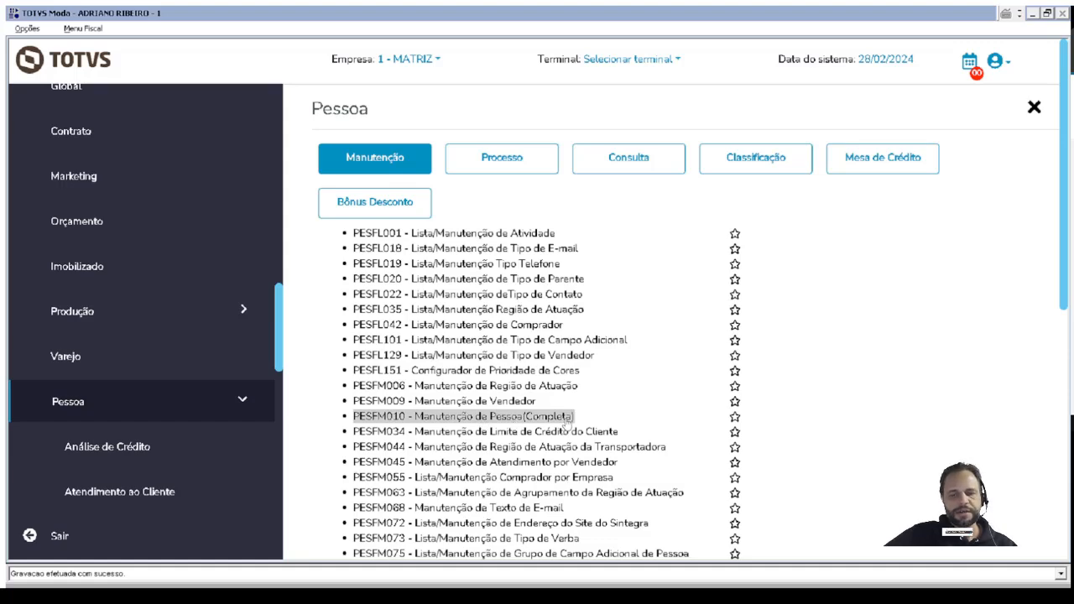
Open PESFM010 - Manutenção de Pessoa (Completa), look over the person registration form and close it.
click(564, 419)
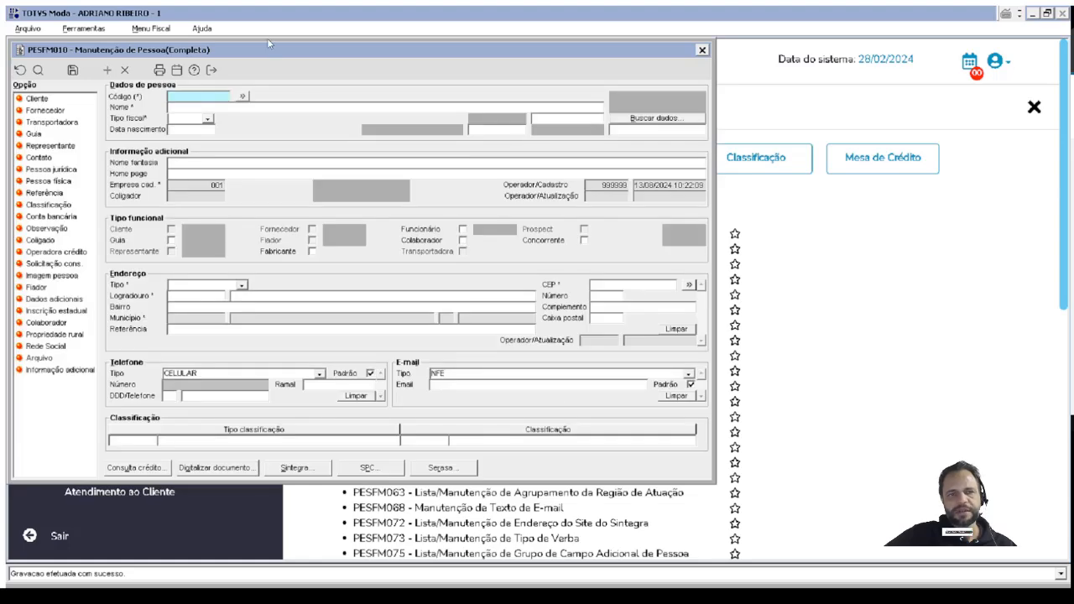
drag(280, 54, 346, 59)
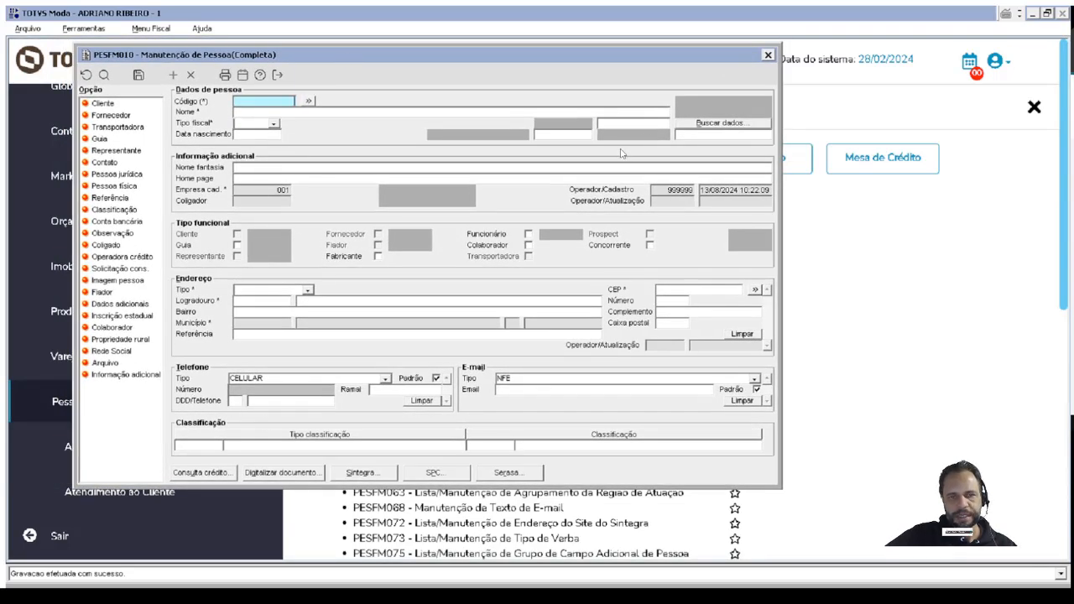
click(768, 54)
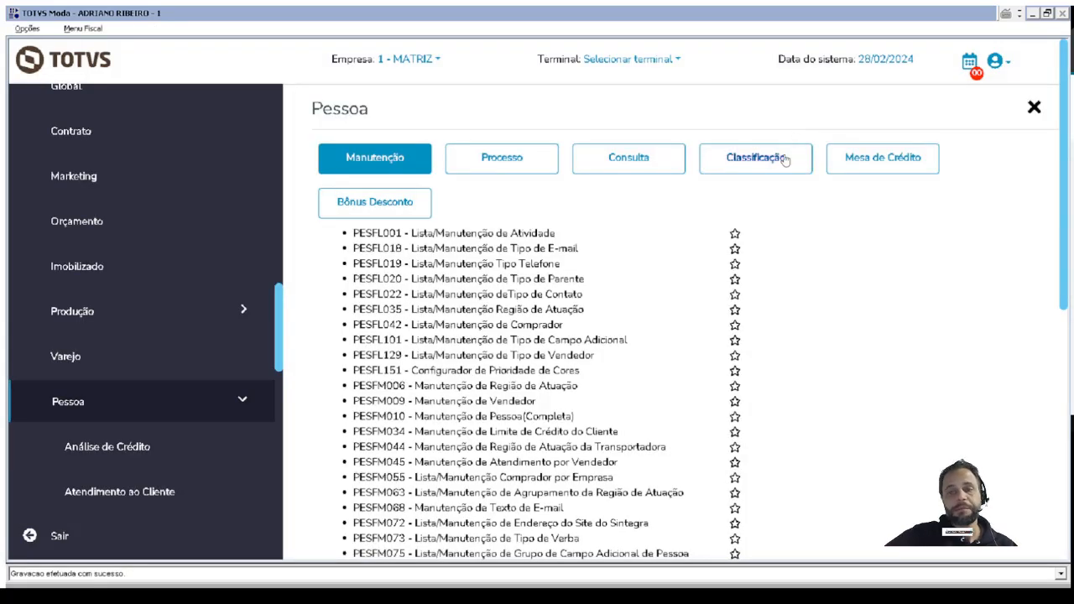
Open PESFL030 from the Classificação functions, review the person classification types in ascending code order, and close the list.
click(743, 162)
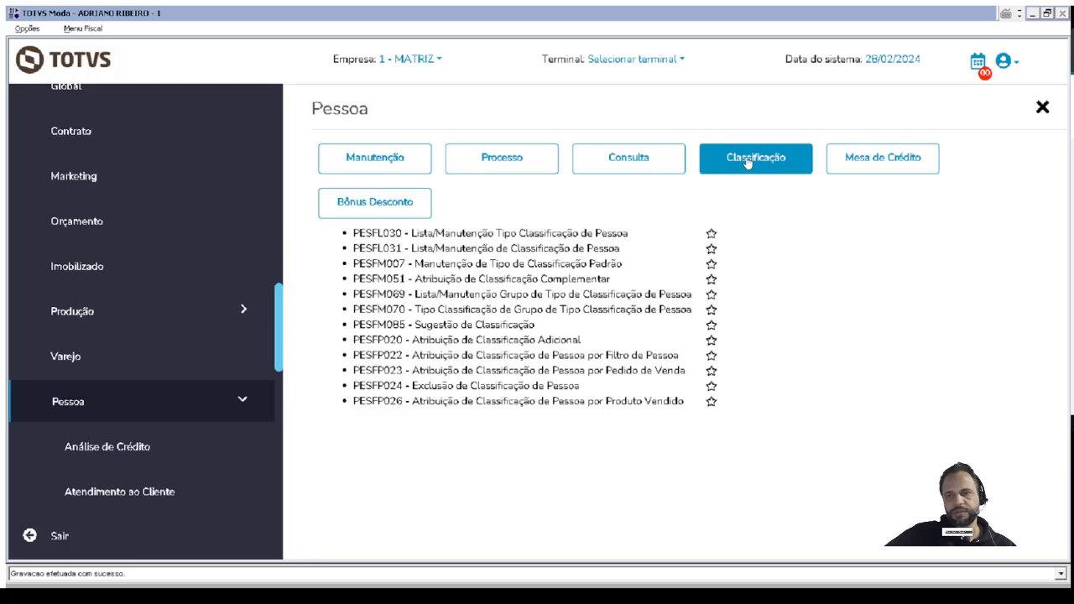
click(355, 232)
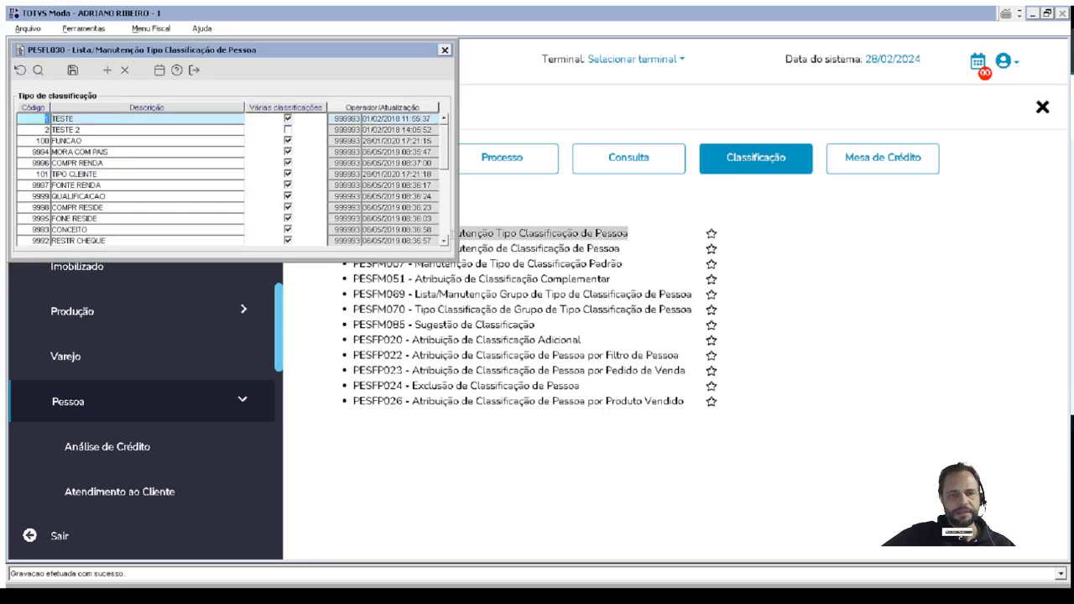
click(25, 108)
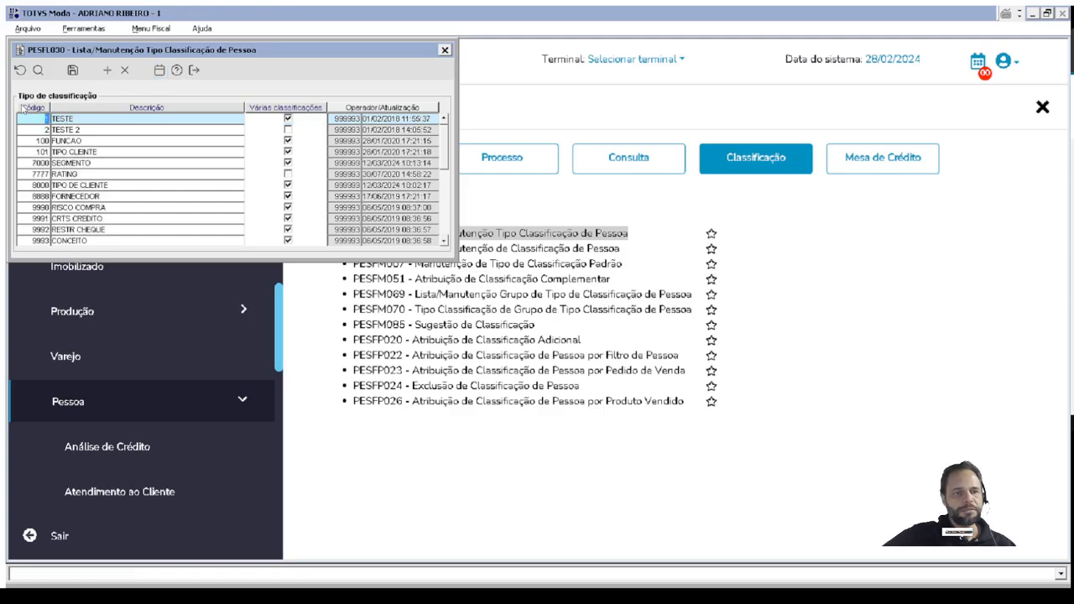
click(26, 108)
drag(190, 49, 316, 81)
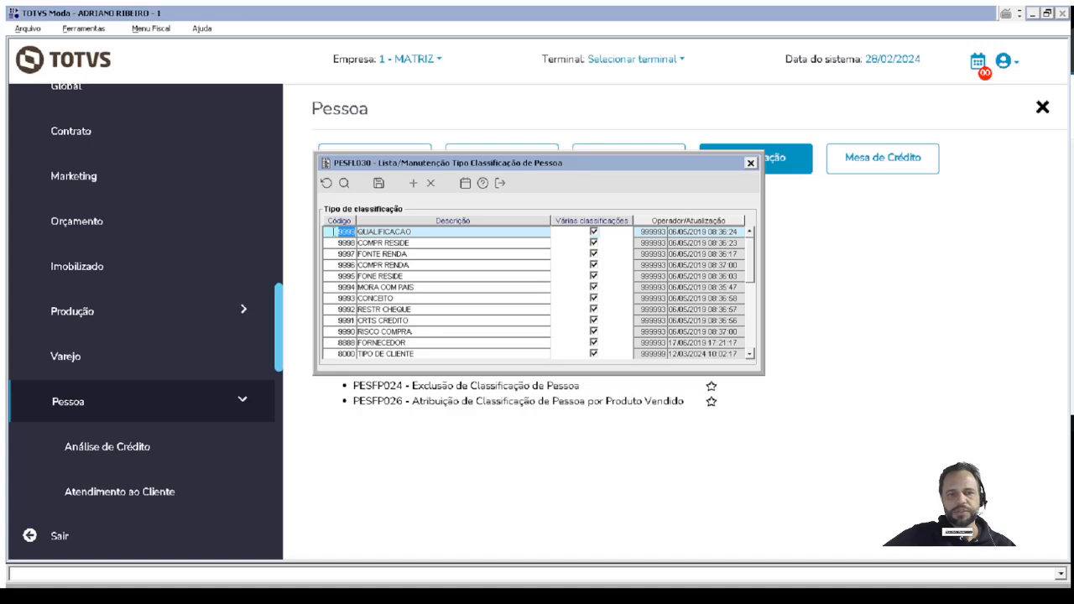
click(339, 221)
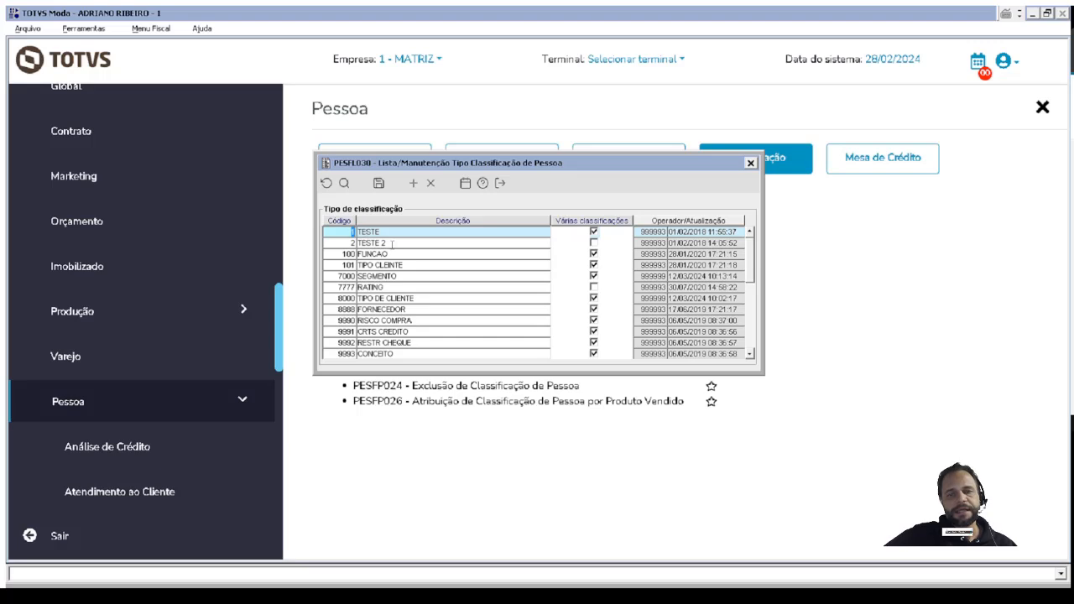
drag(387, 231, 367, 232)
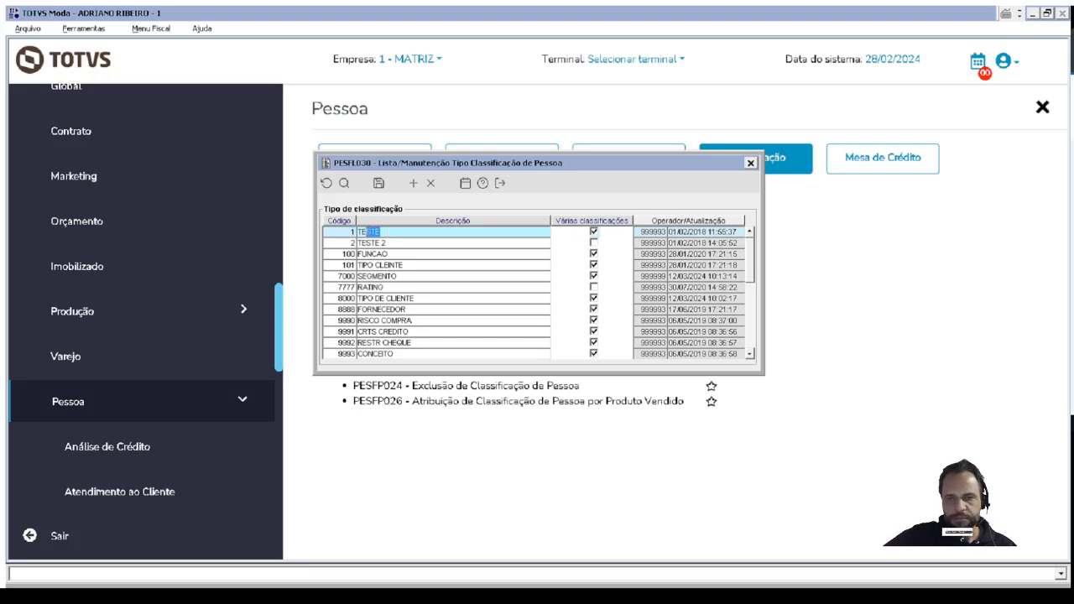
click(751, 164)
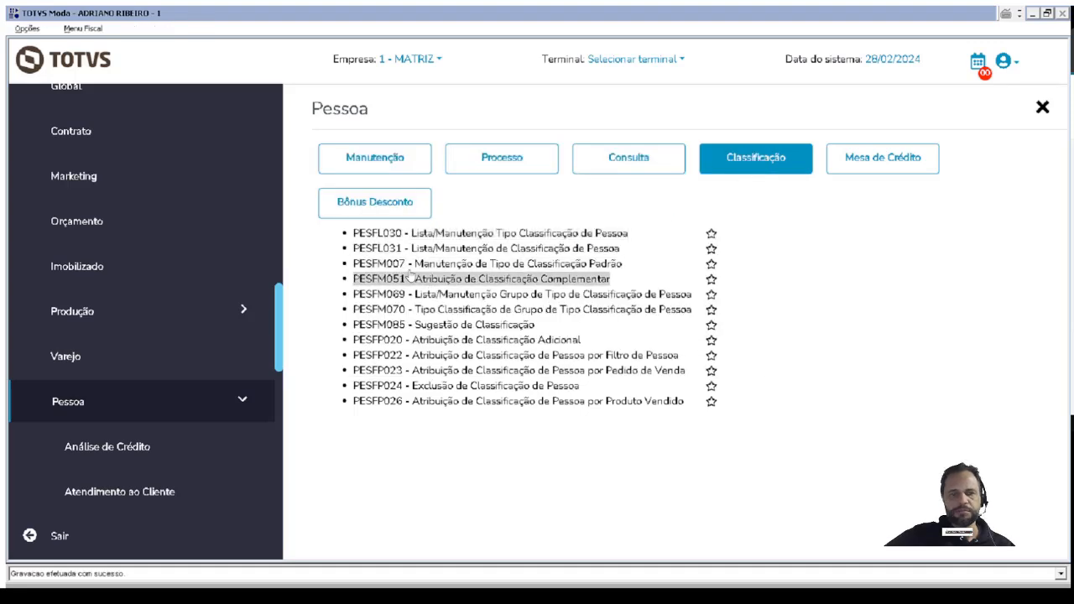
Open PESFL031 - Lista/Manutenção de Classificação de Pessoa and sort the classifications by type code.
click(380, 252)
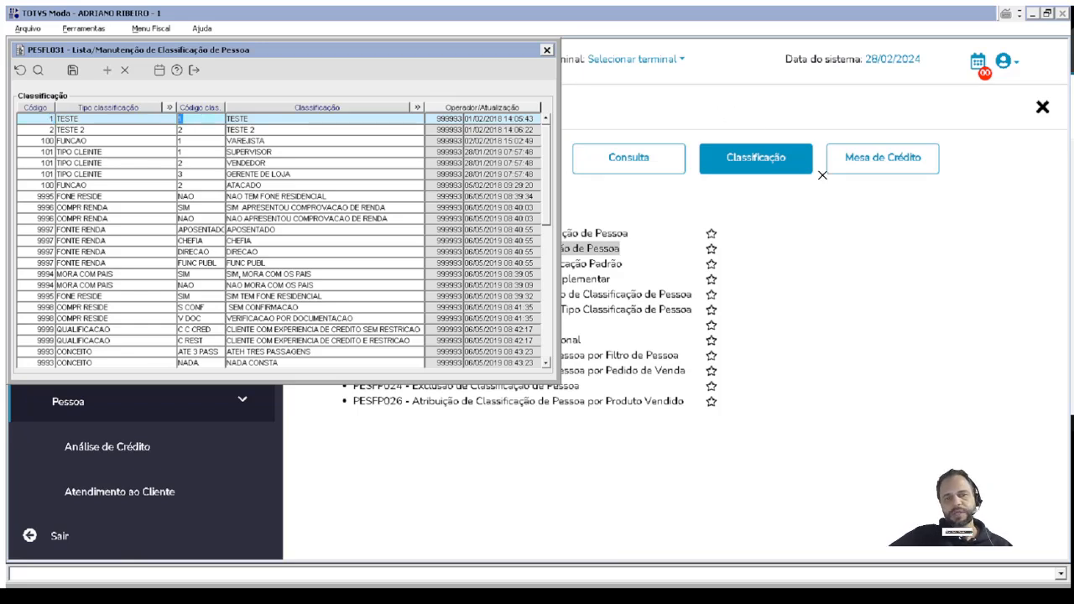
click(214, 141)
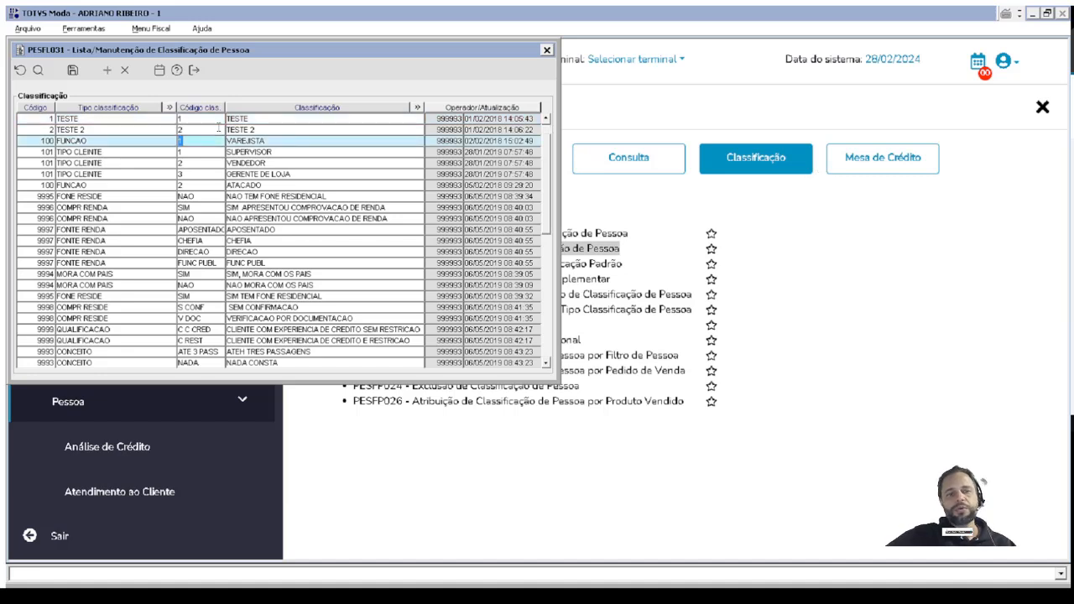
click(289, 162)
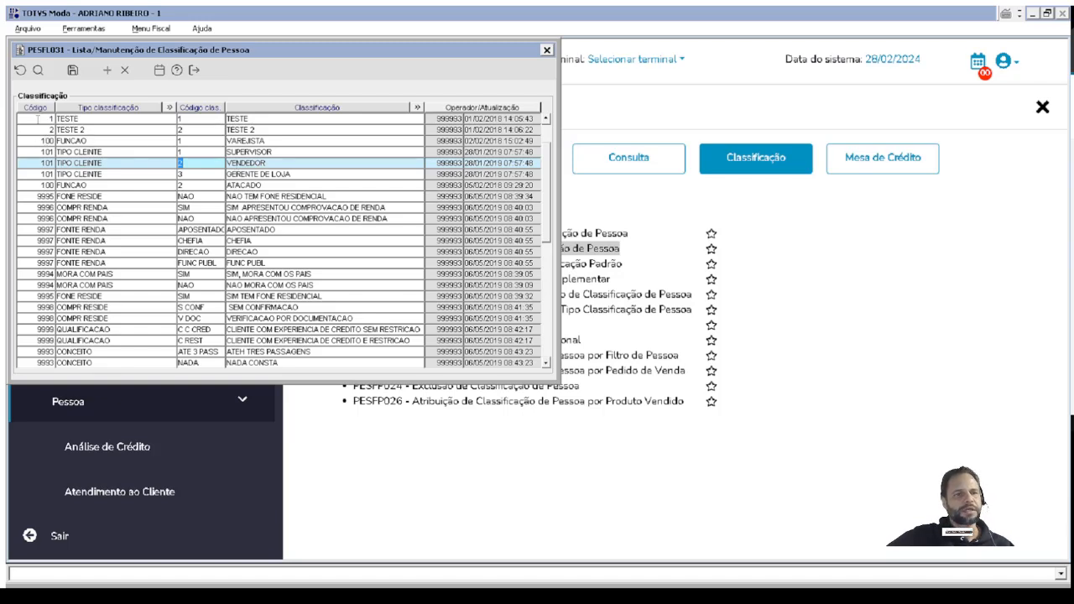
click(36, 108)
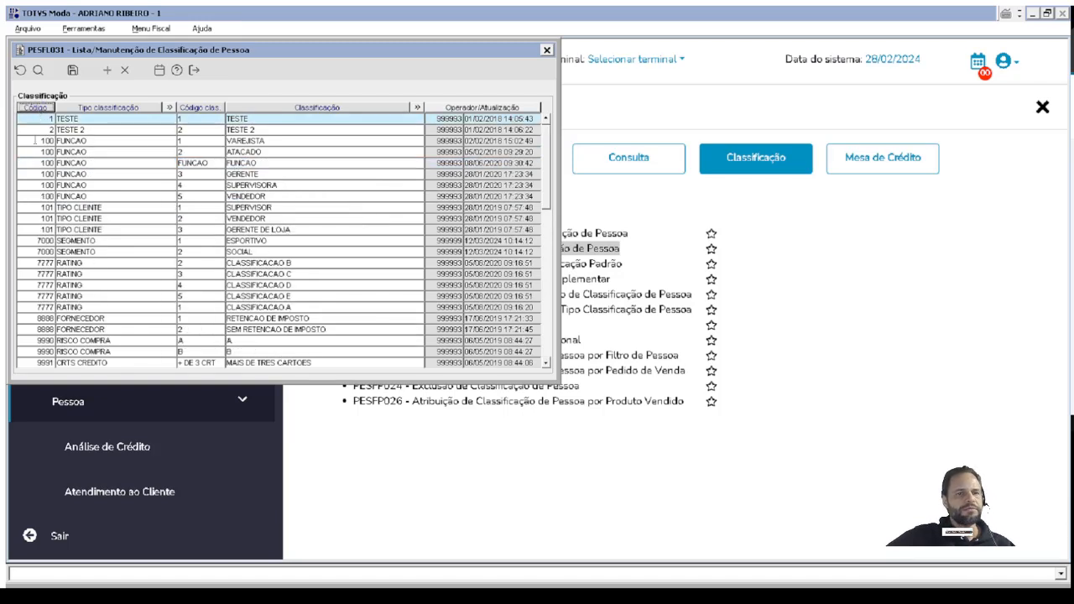
Examine which classifications belong to the FUNCAO and TESTE types in the list, and close PESFL031.
click(35, 140)
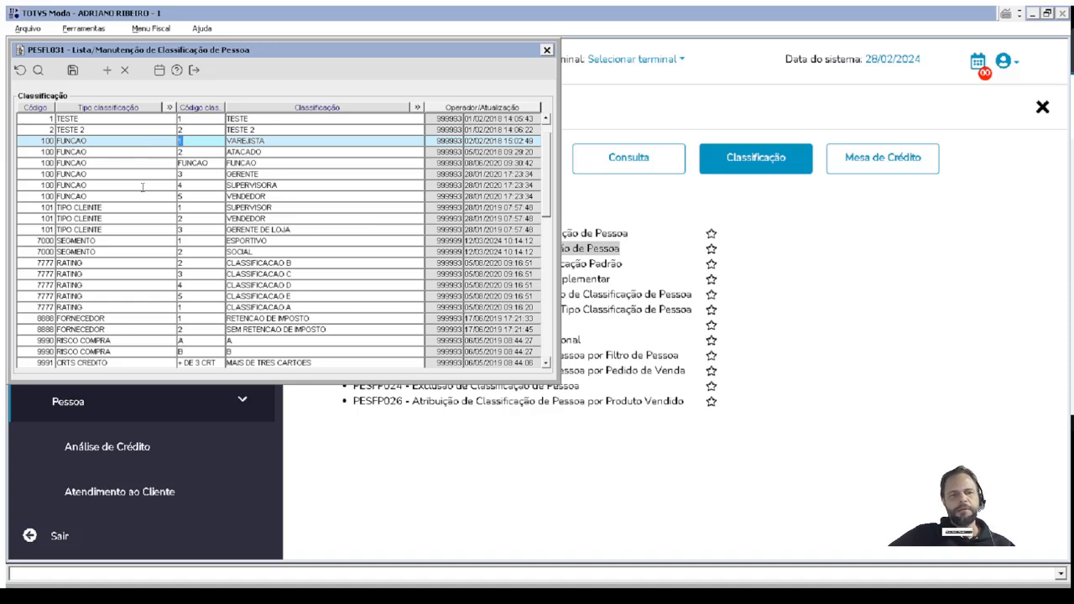
click(85, 154)
click(116, 174)
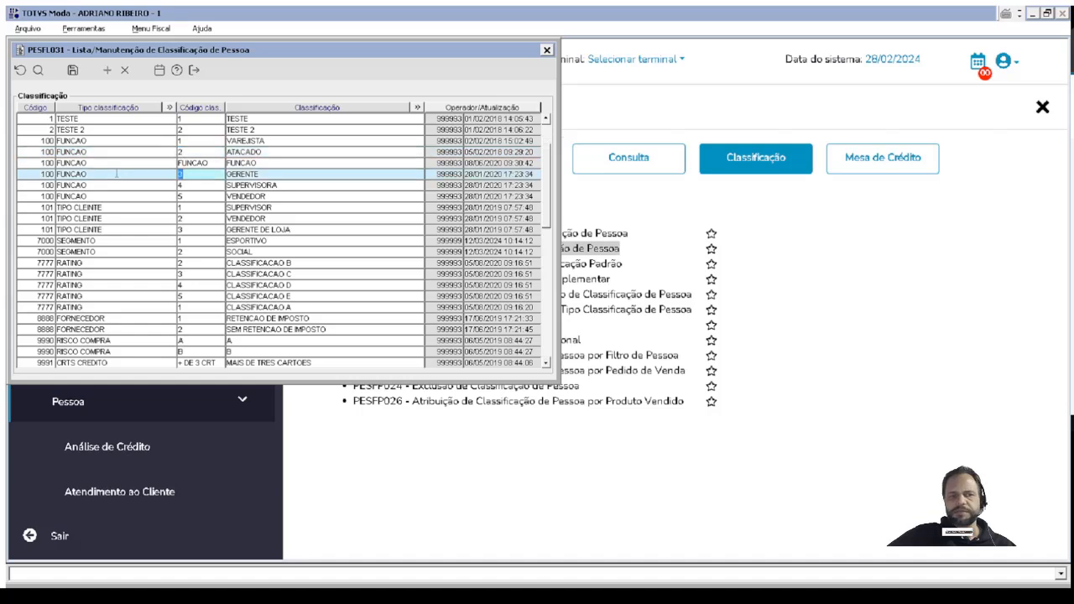
click(111, 186)
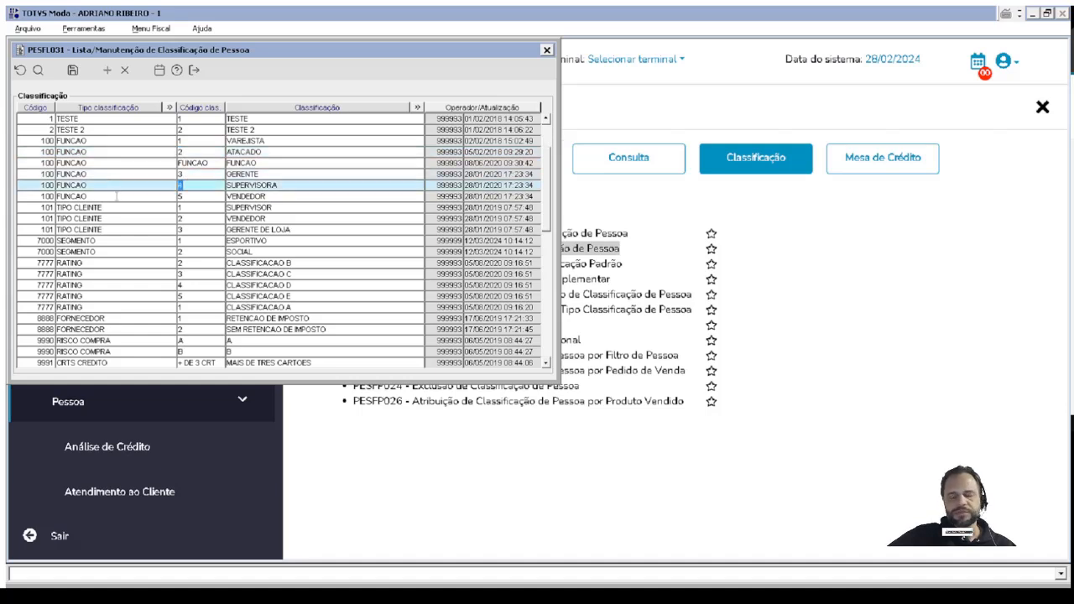
click(115, 196)
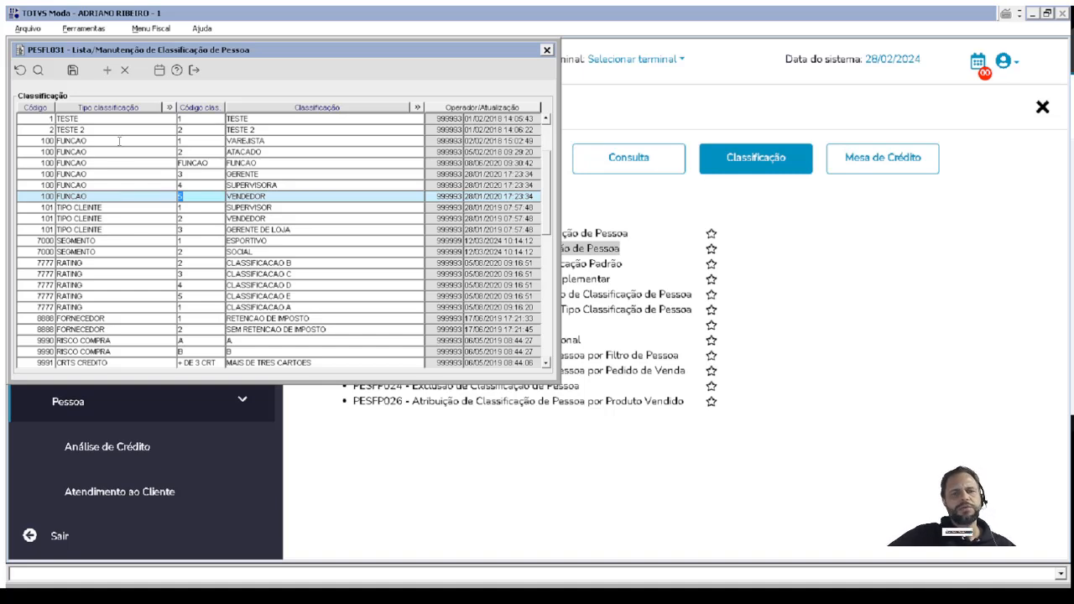
click(85, 121)
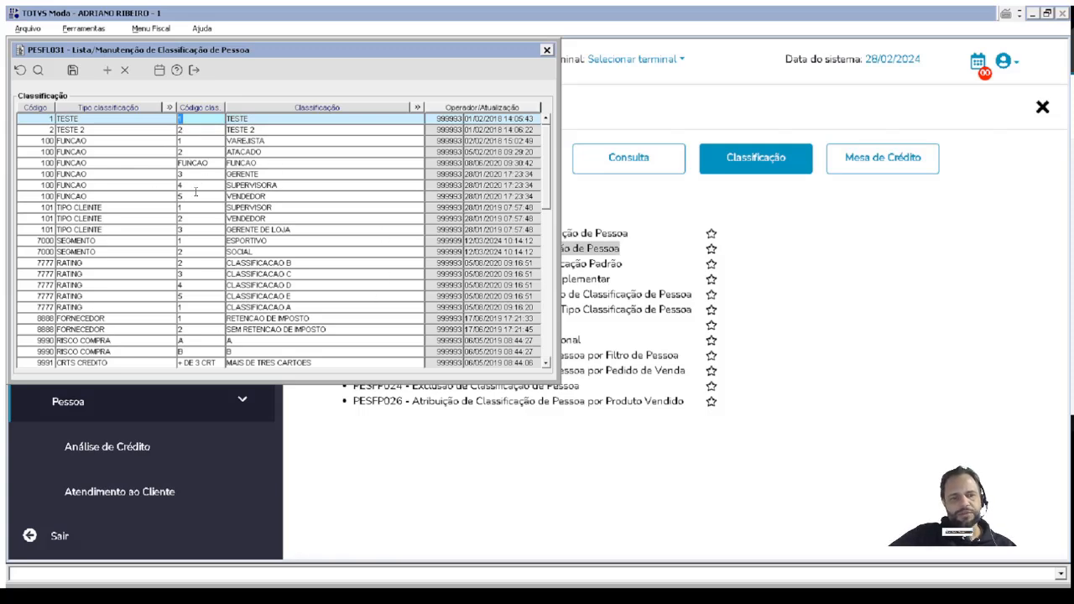
click(142, 172)
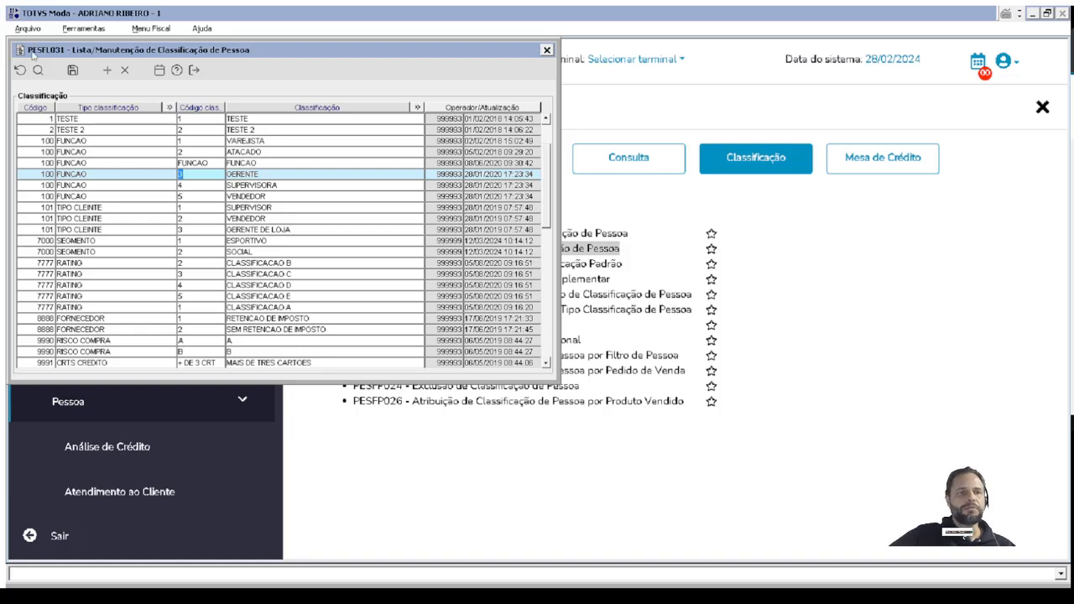
click(48, 118)
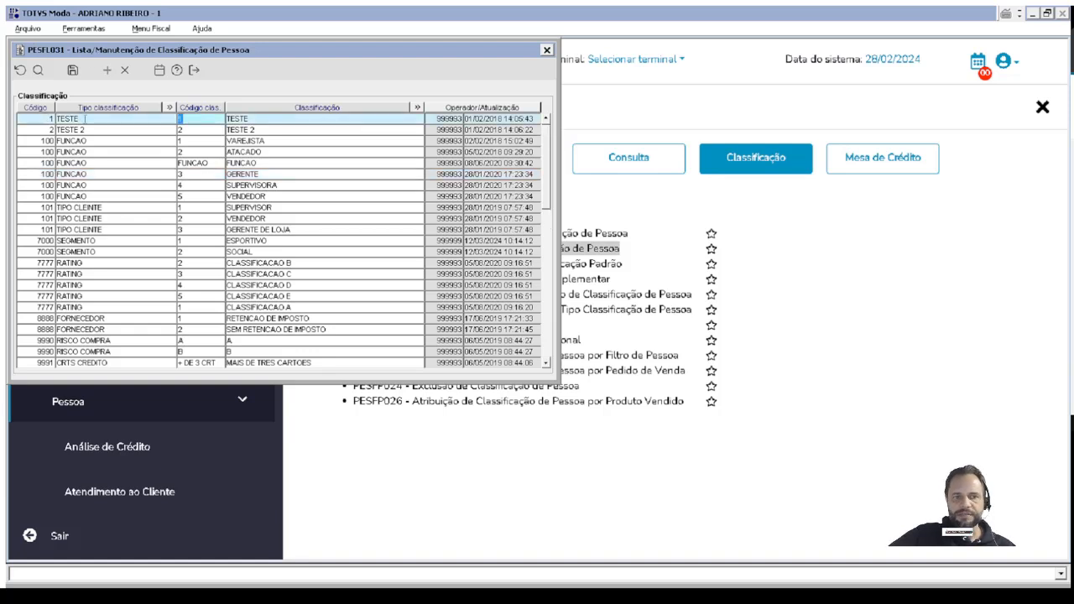
key(shift+Tab)
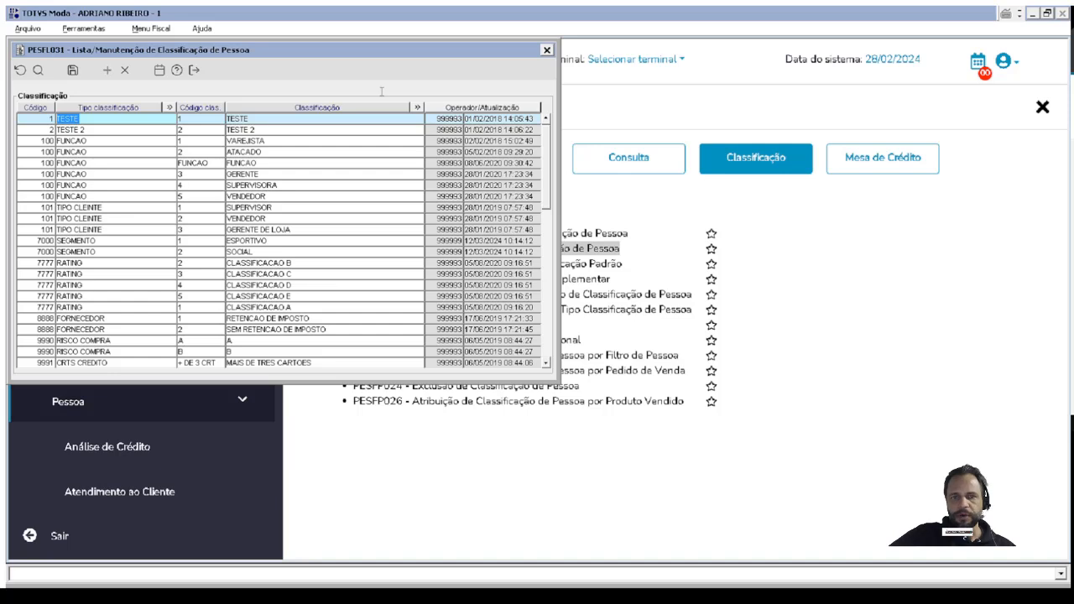
click(546, 52)
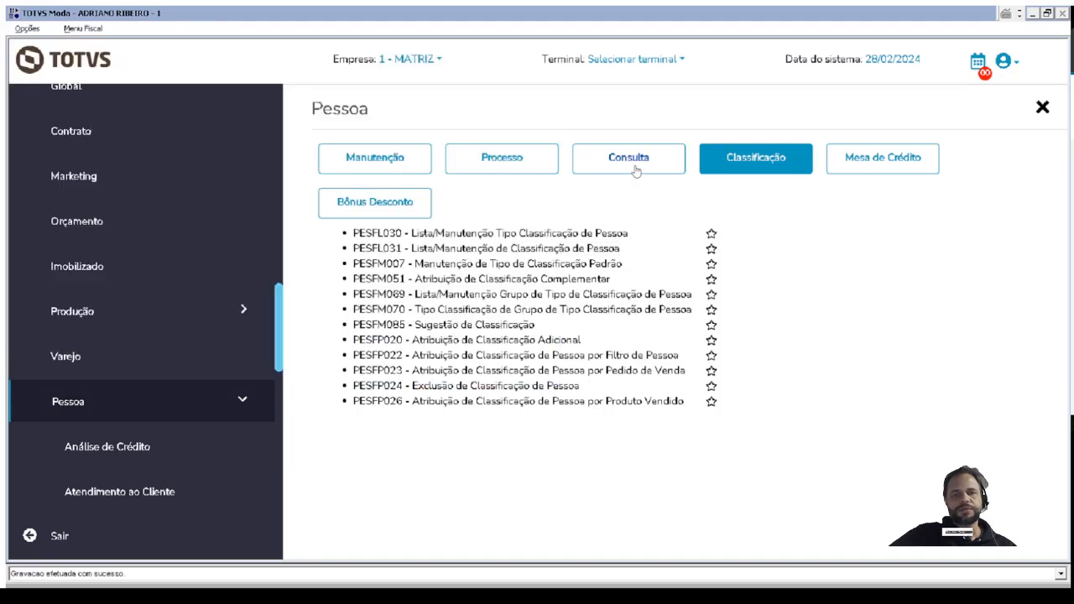
Open PESFM070 and choose group 4 CLIENTE as the classification type group from the group lookup.
click(408, 310)
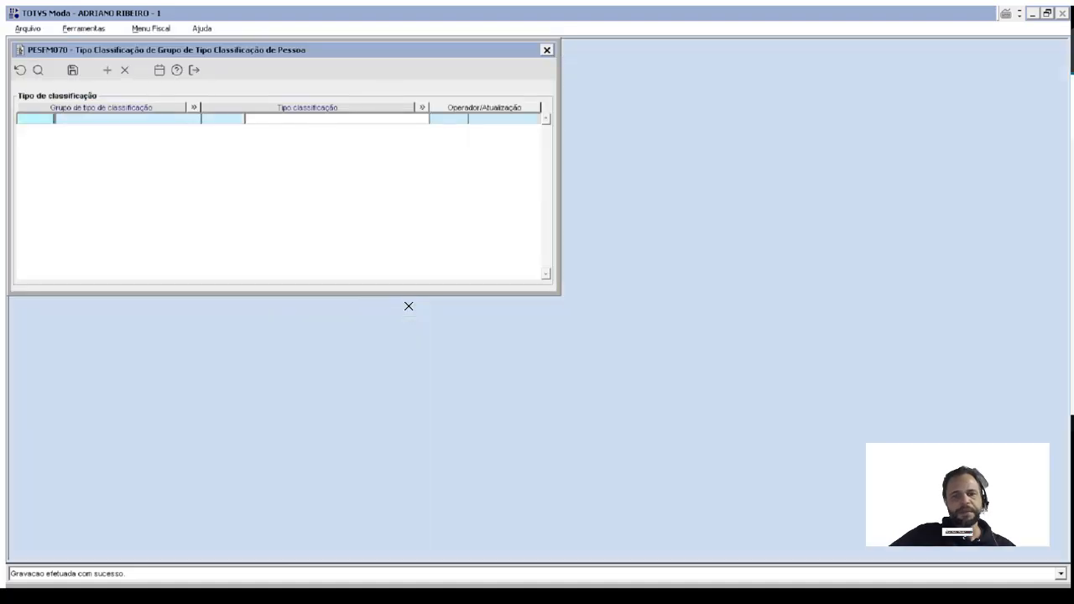
double_click(47, 117)
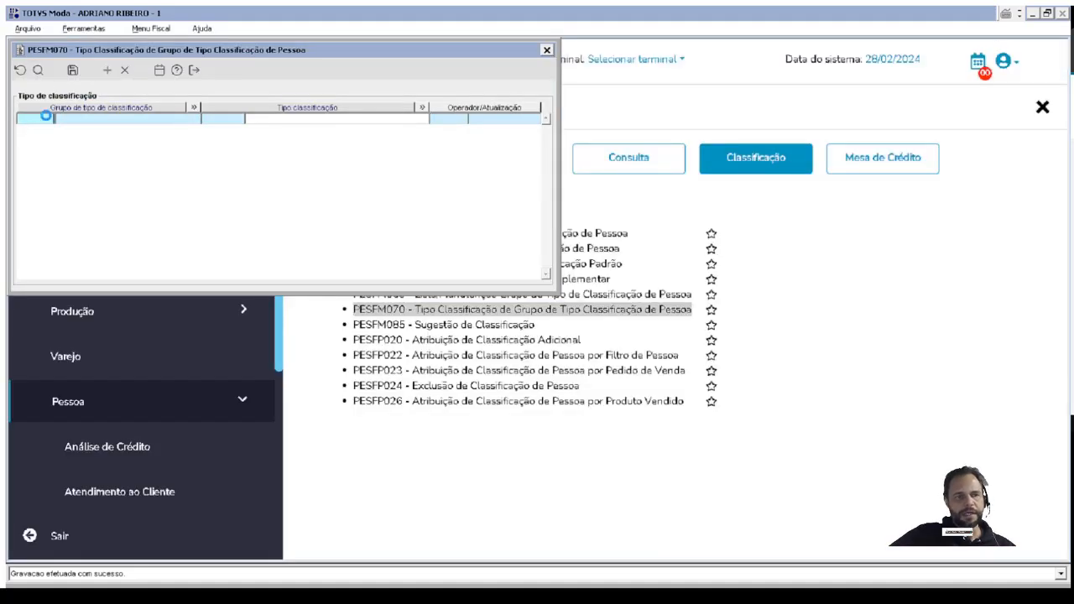
click(112, 70)
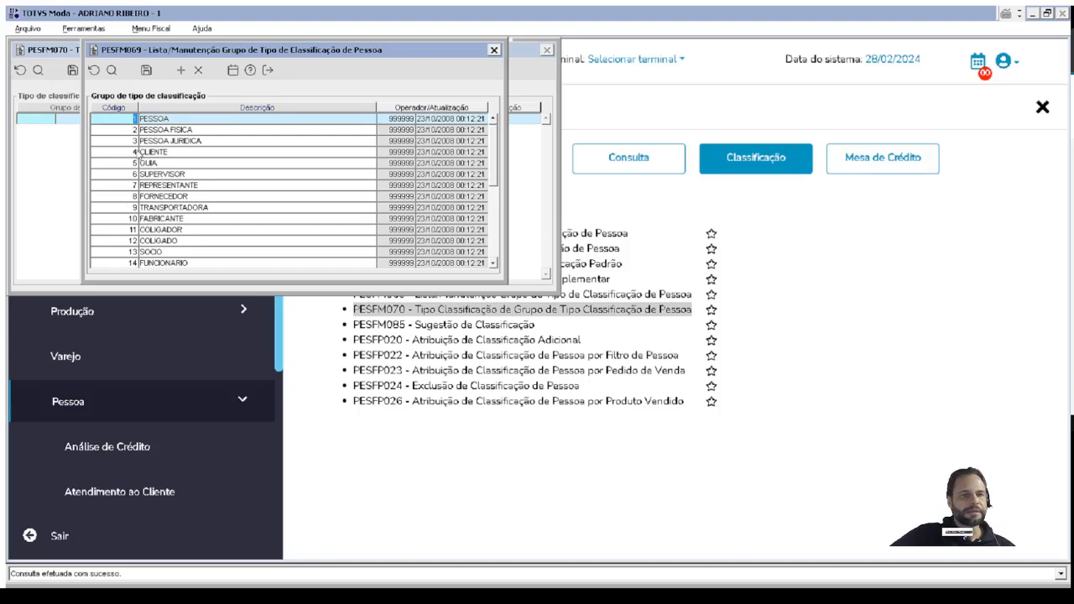
double_click(122, 151)
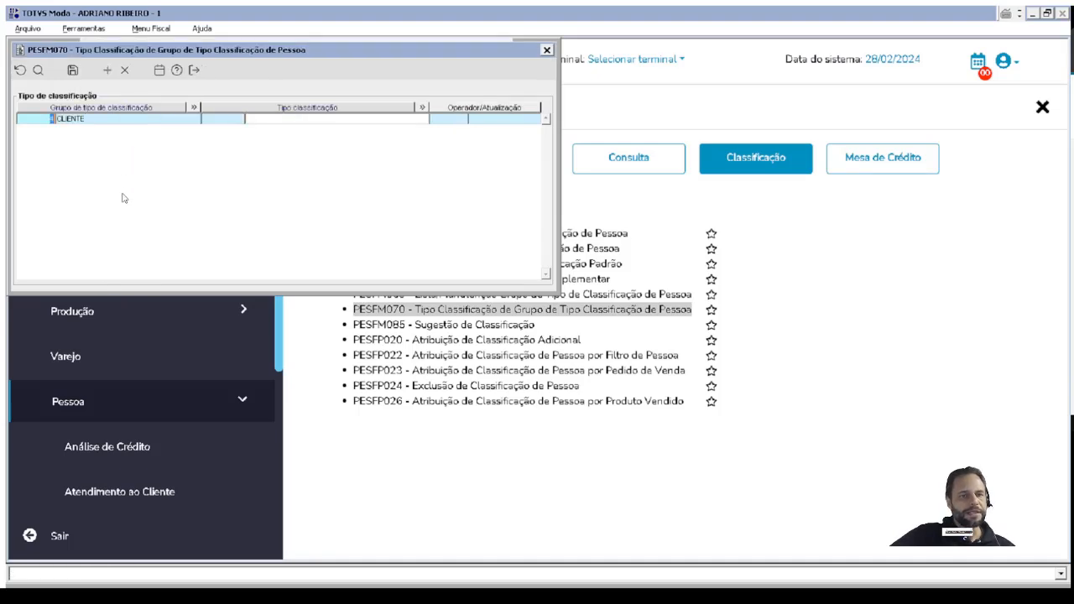
Set the classification type for the CLIENTE group to 100 FUNCAO from the lookup and save the record.
double_click(219, 119)
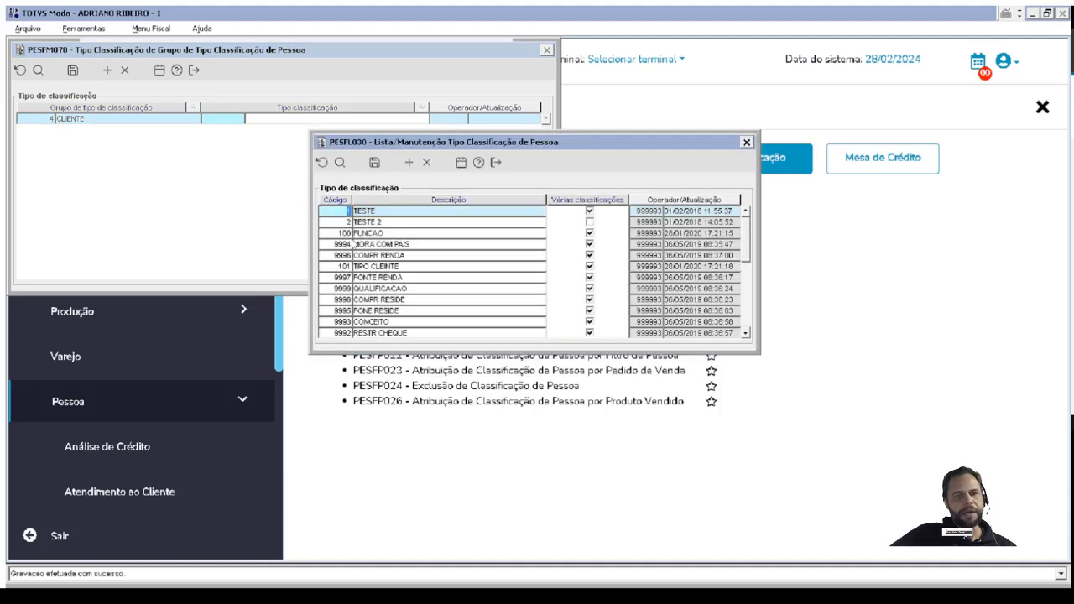
double_click(339, 234)
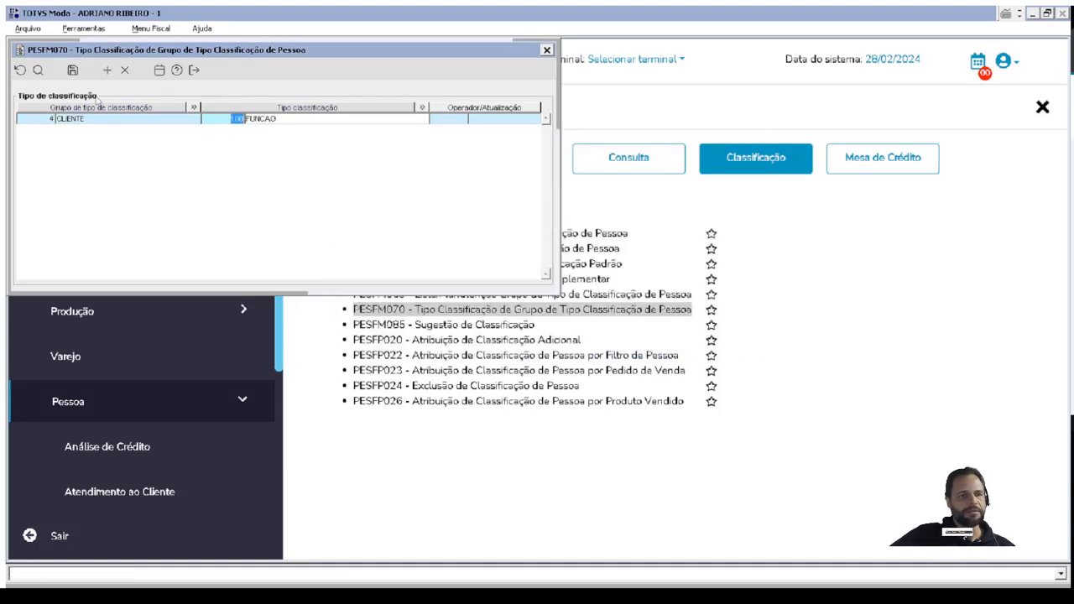
click(72, 70)
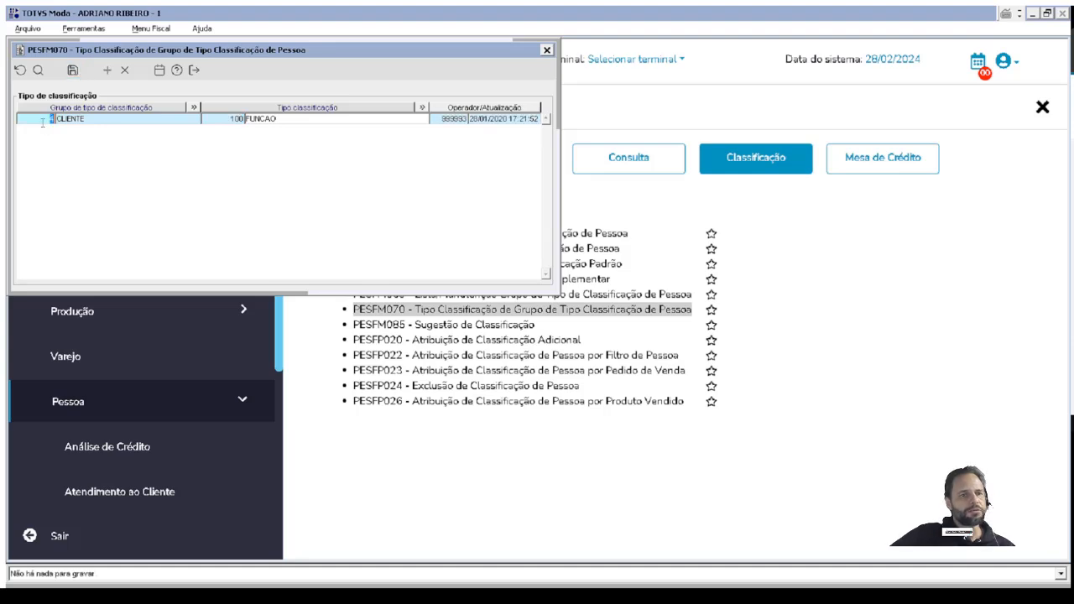
key(Tab)
click(301, 115)
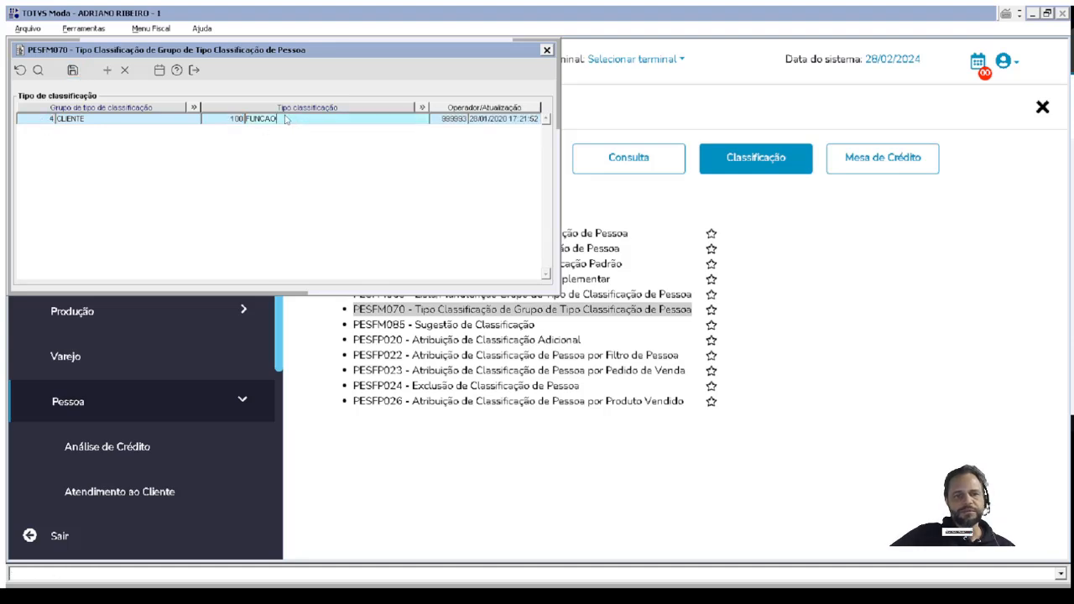
click(46, 119)
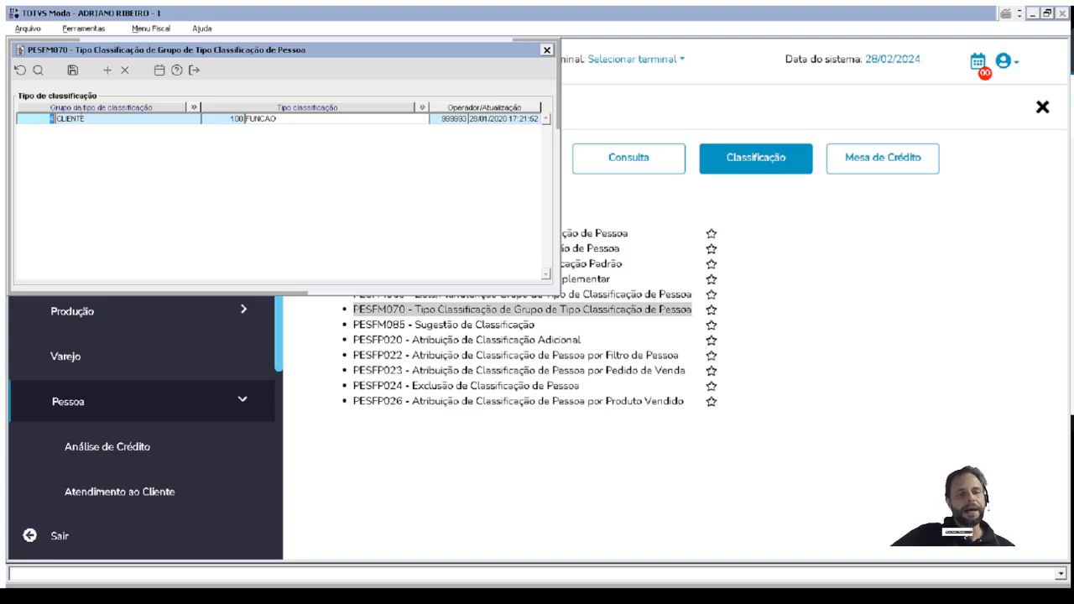
Review the link between the CLIENTE group and the FUNCAO classification type, and close PESFM070.
click(265, 120)
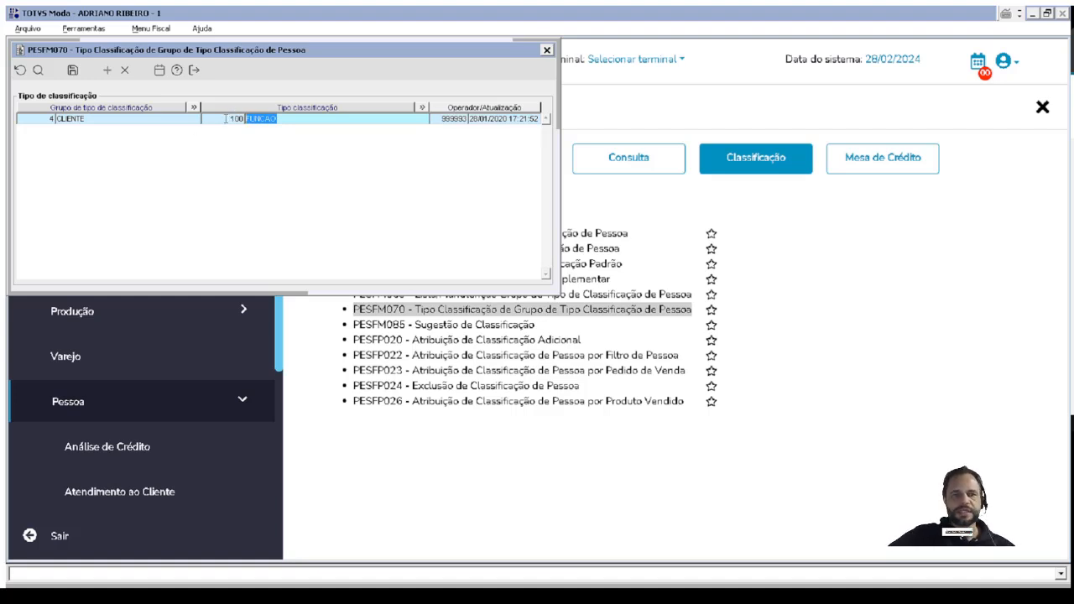
click(229, 118)
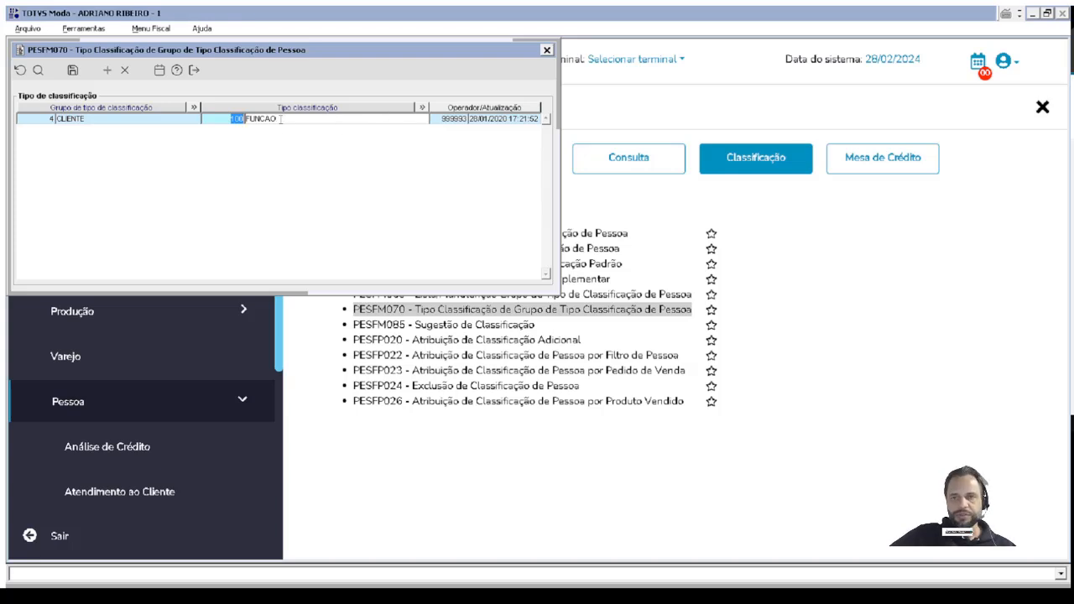
click(47, 118)
click(296, 116)
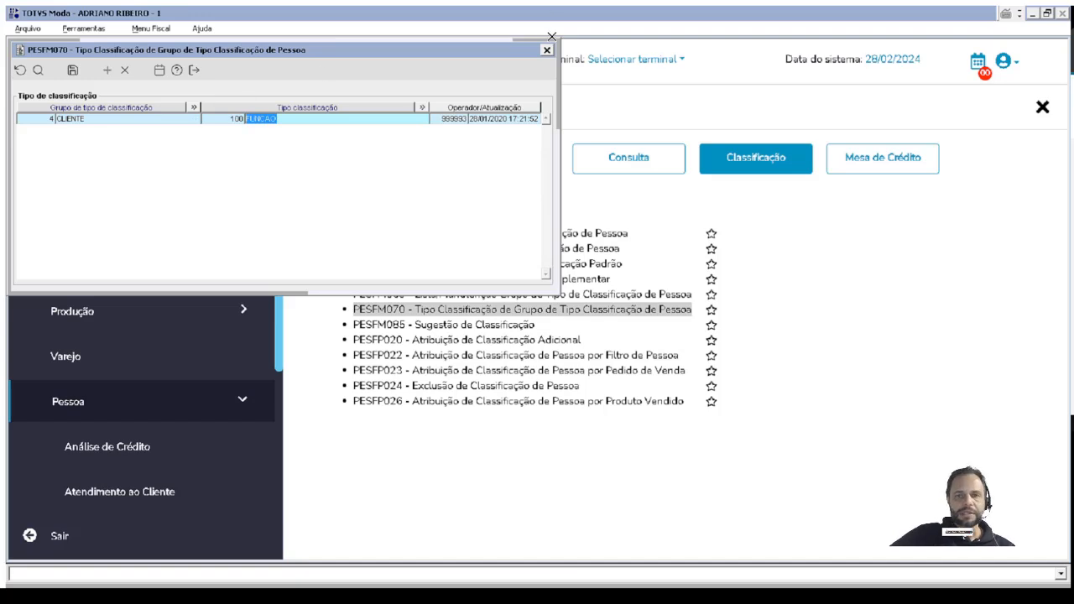
click(546, 50)
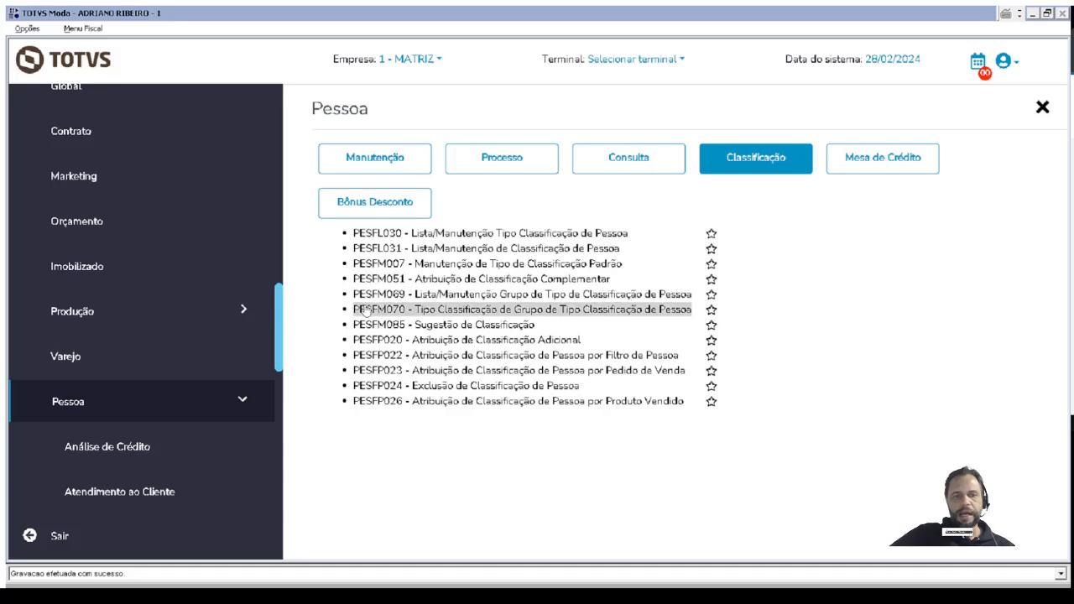
Open PESFM010 - Manutenção de Pessoa(Completa), point out its Classificação option, and return to the person code field.
click(357, 155)
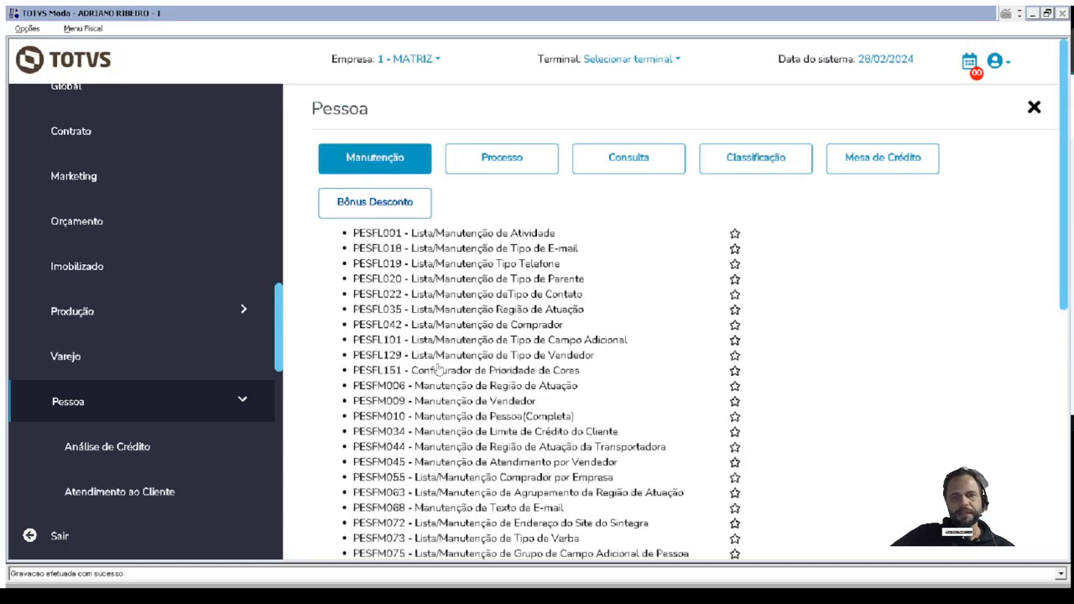
click(394, 417)
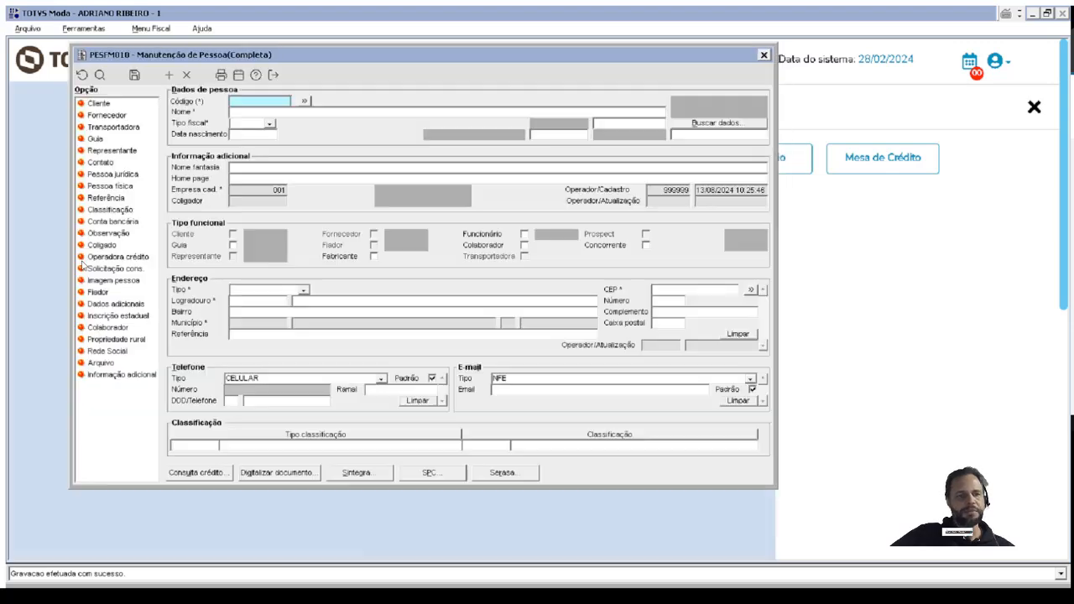
click(111, 211)
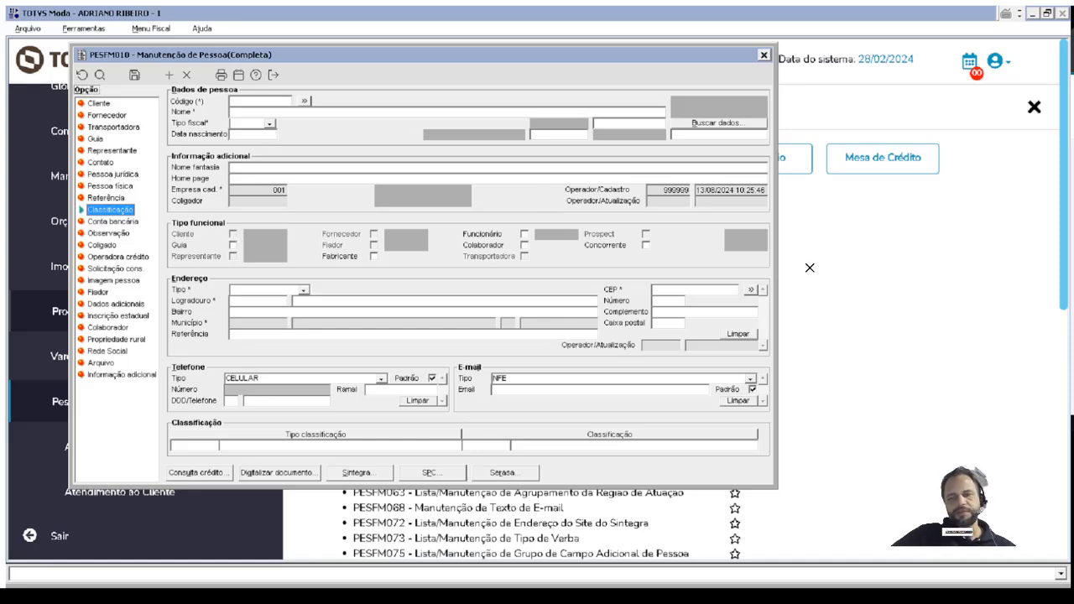
click(261, 102)
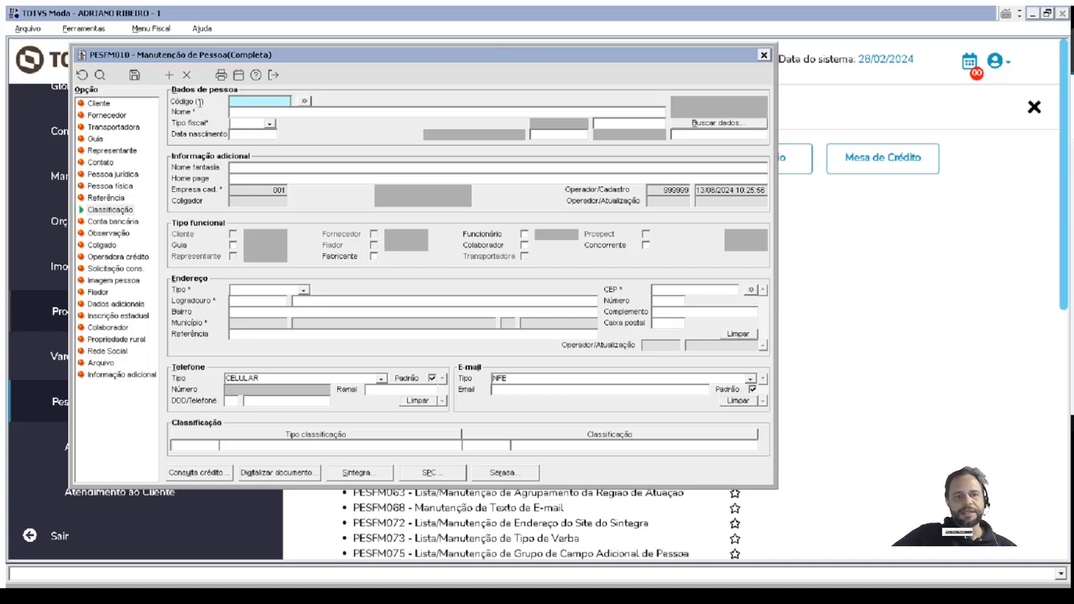
Search the person lookup by the person's name with wildcards and load the fifth record in the list.
click(304, 102)
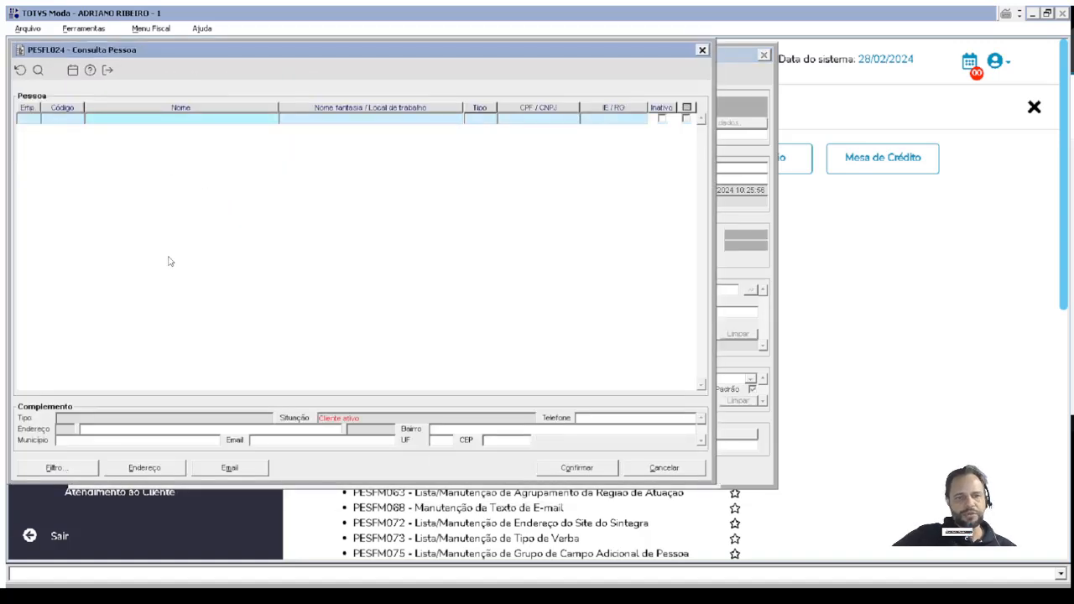
click(137, 121)
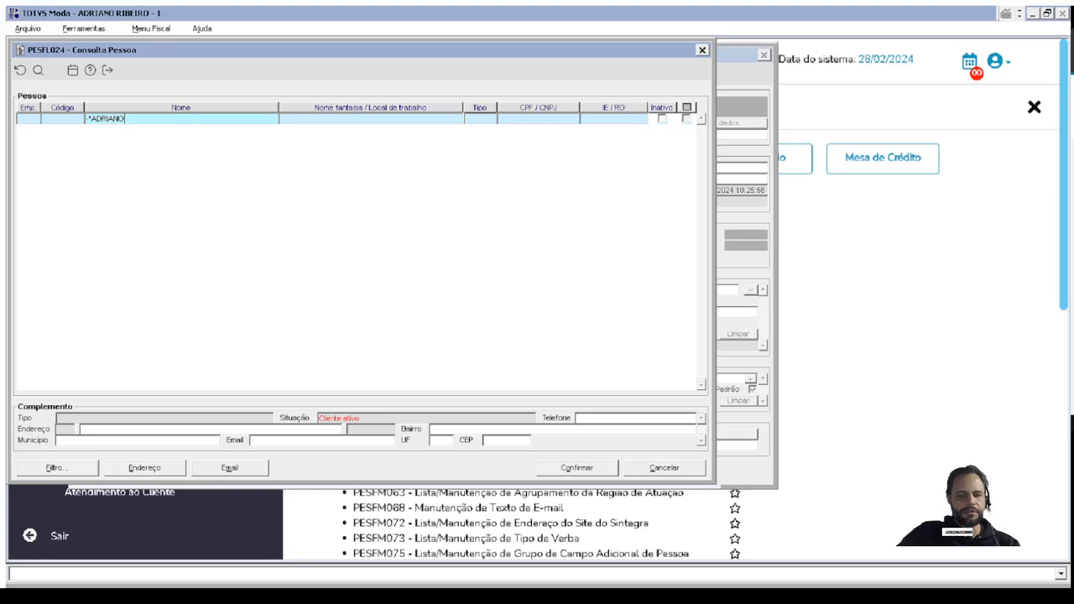
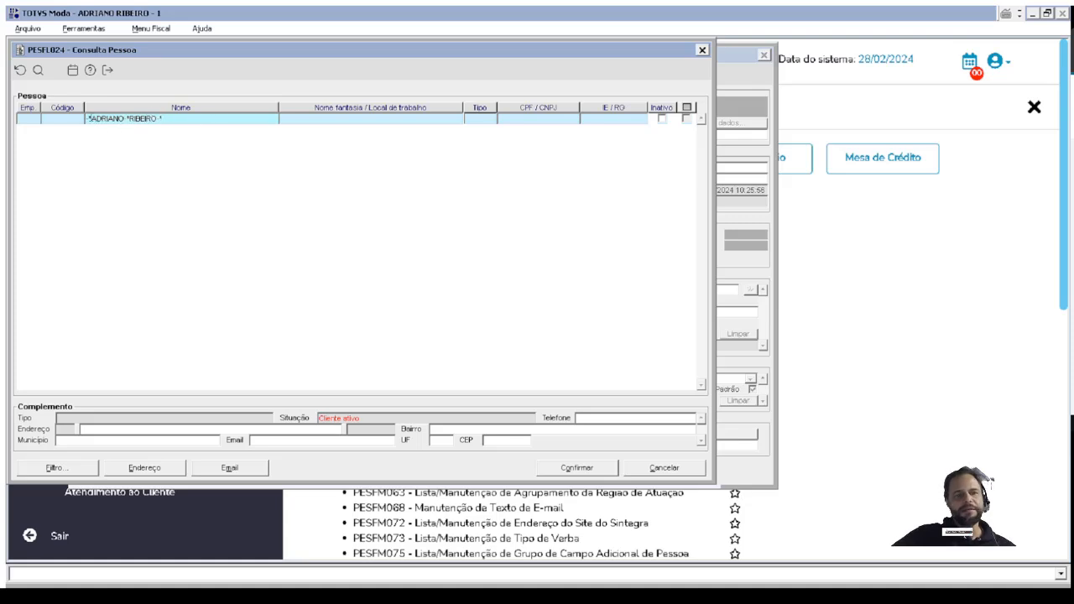
click(38, 69)
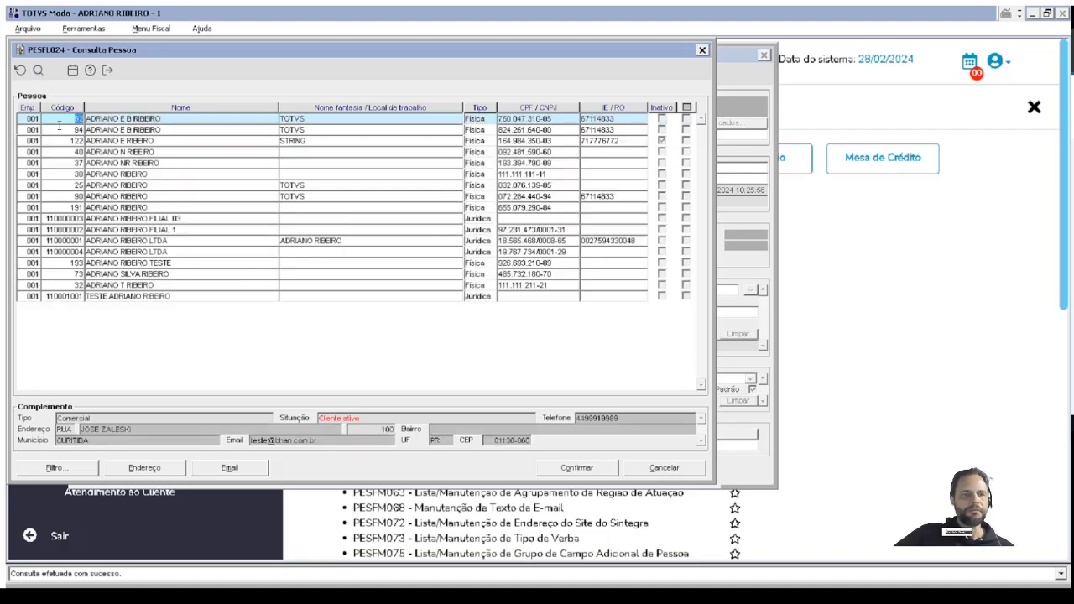
click(61, 129)
click(75, 163)
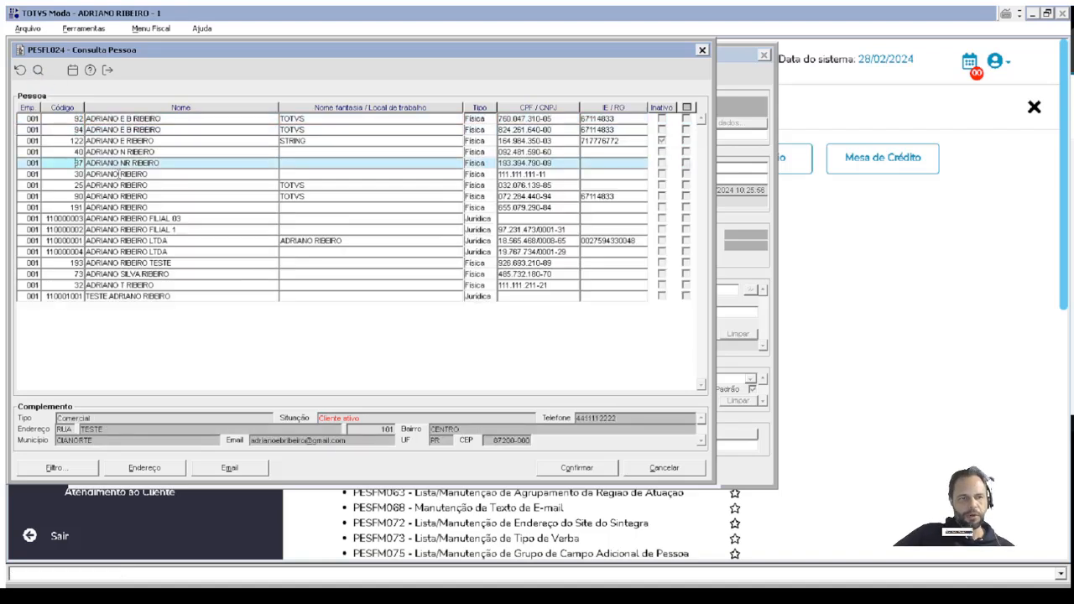
double_click(74, 163)
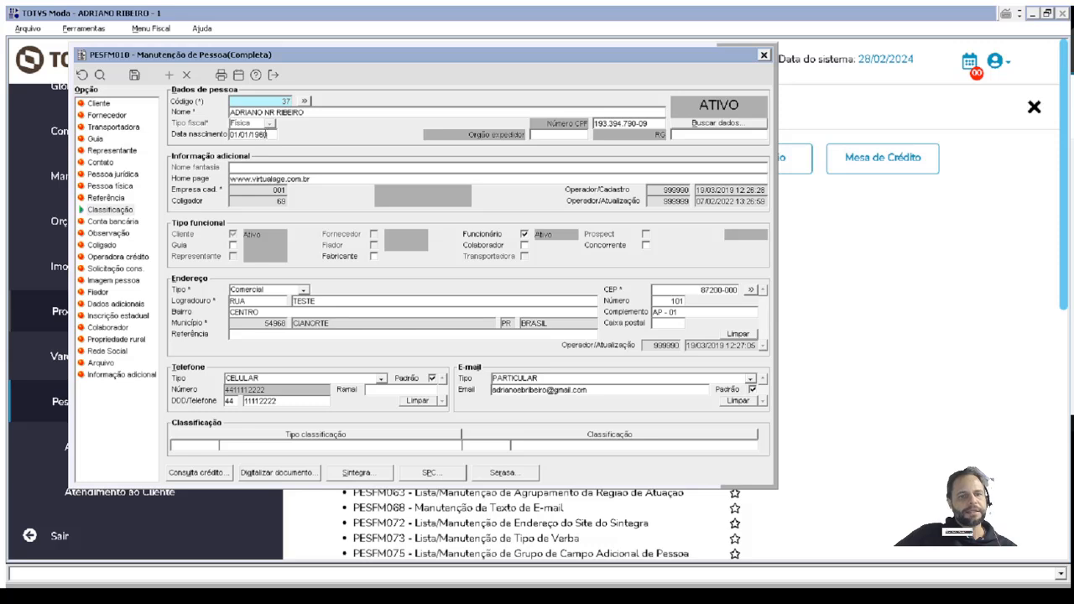
Examine the person's home page, address type options and a blank additional address entry, and close PESFM010.
click(235, 179)
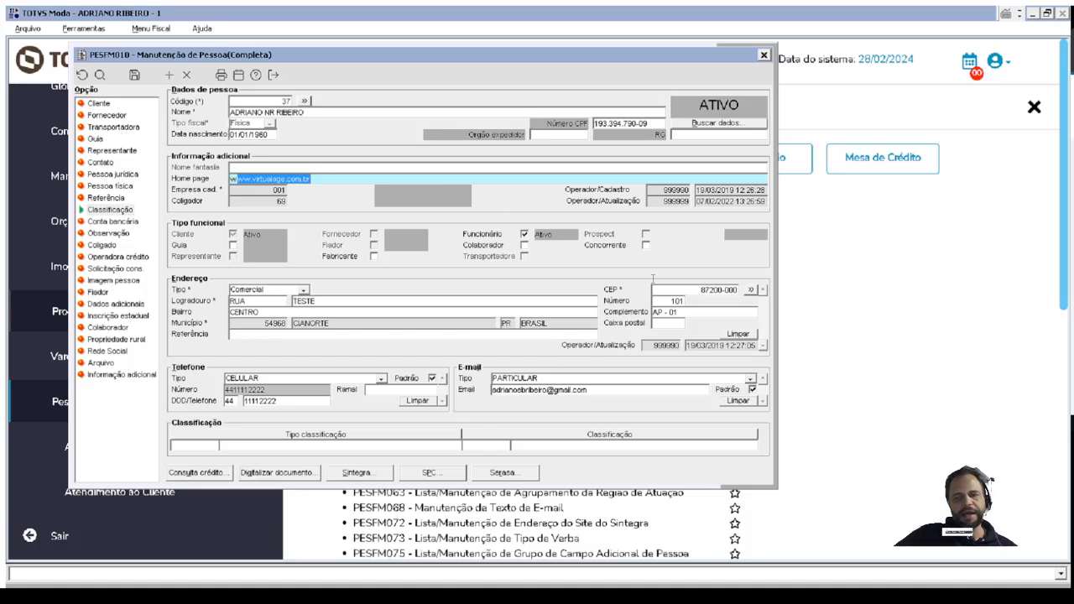
click(249, 293)
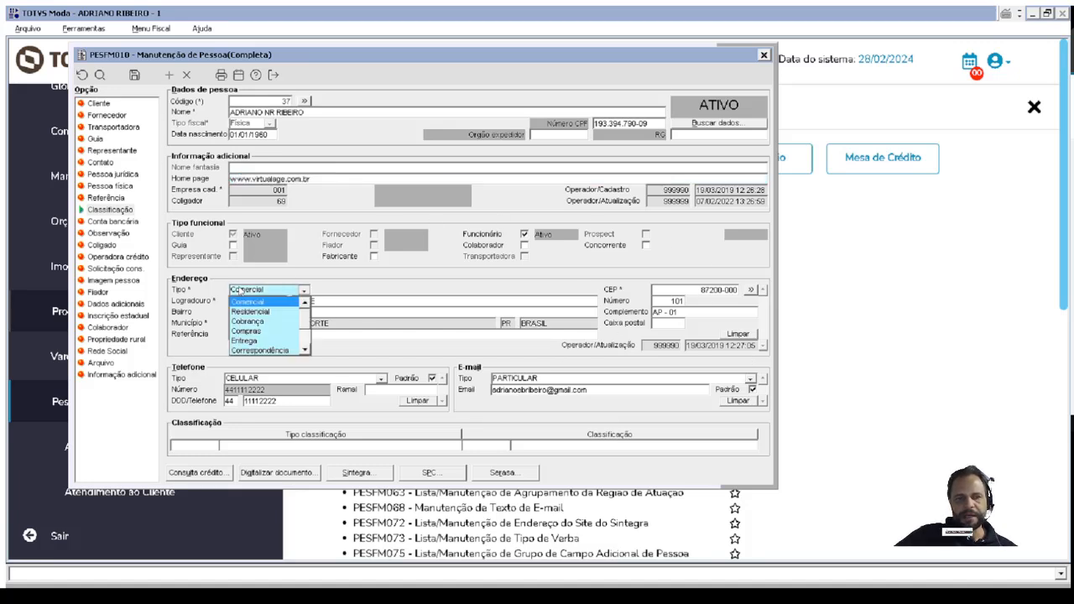
click(249, 294)
click(249, 294)
click(250, 294)
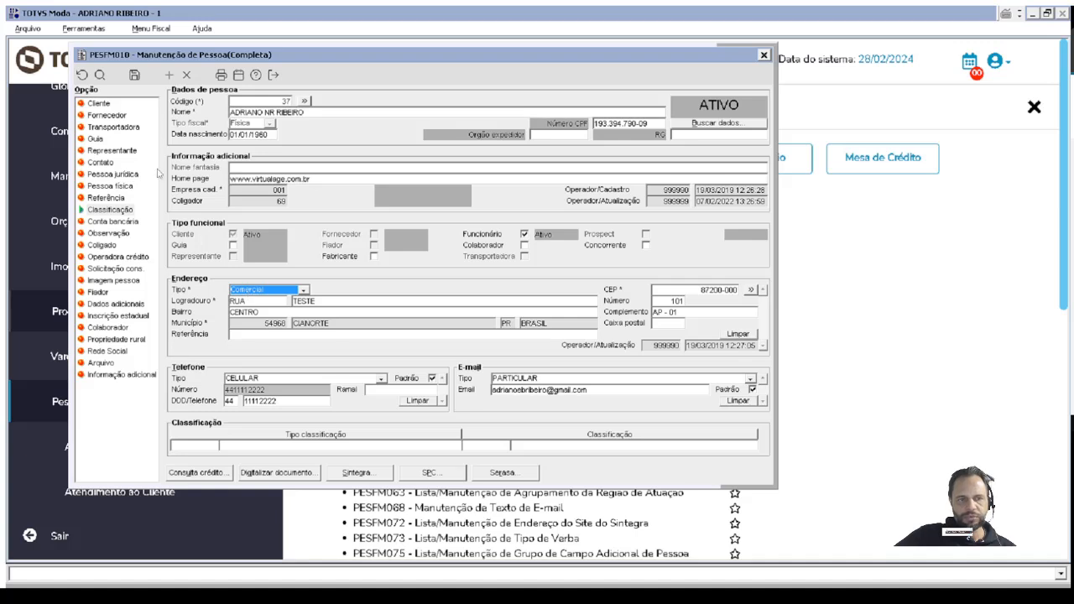
click(168, 75)
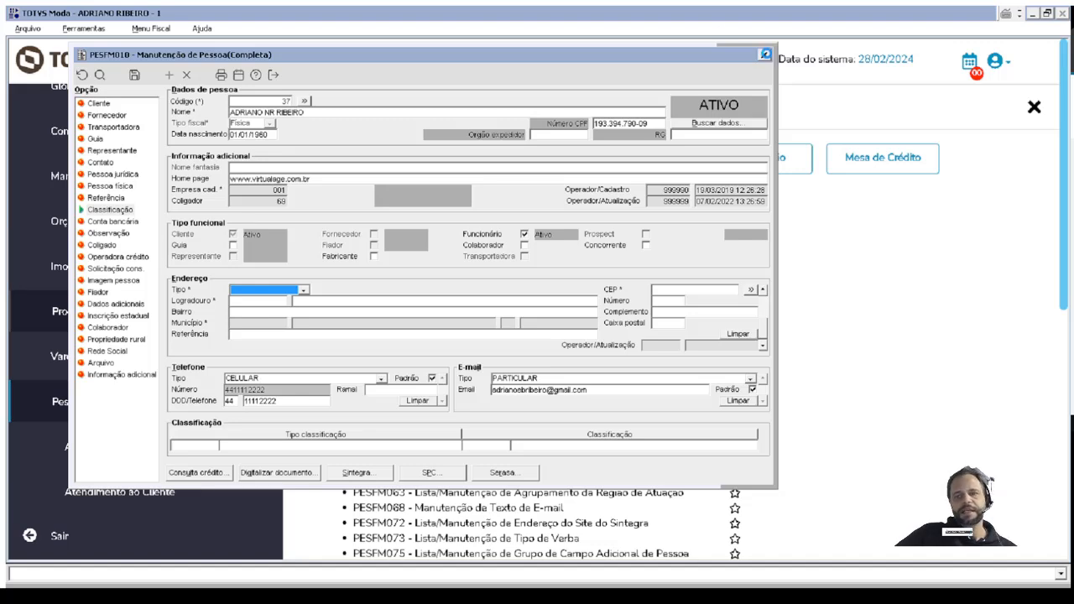
click(763, 54)
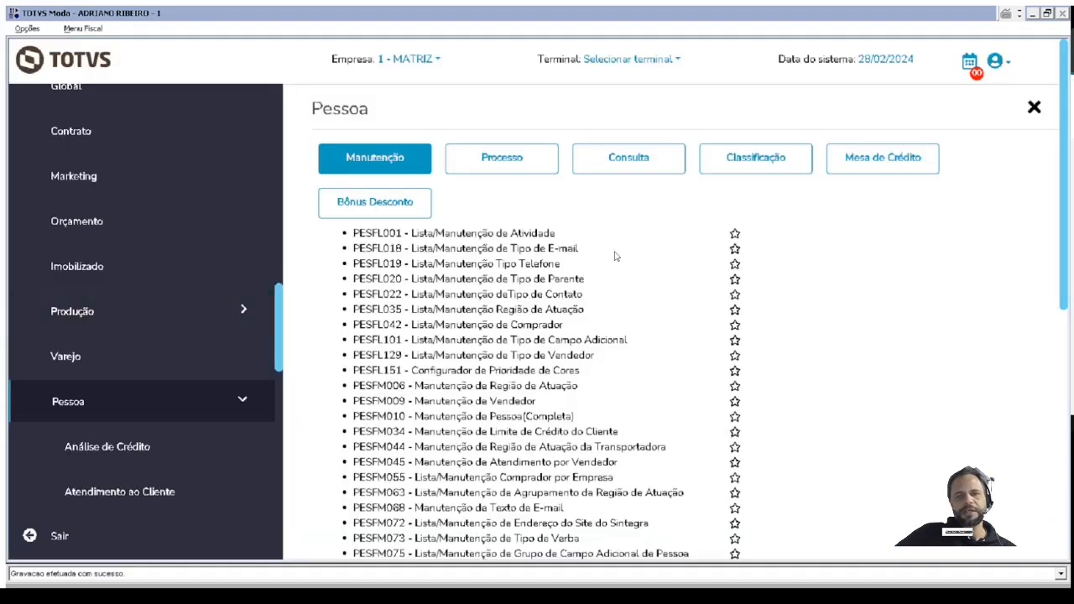
Review the e-mail types in PESFL018 and the phone types in PESFL019, closing each list after viewing.
click(461, 249)
click(115, 71)
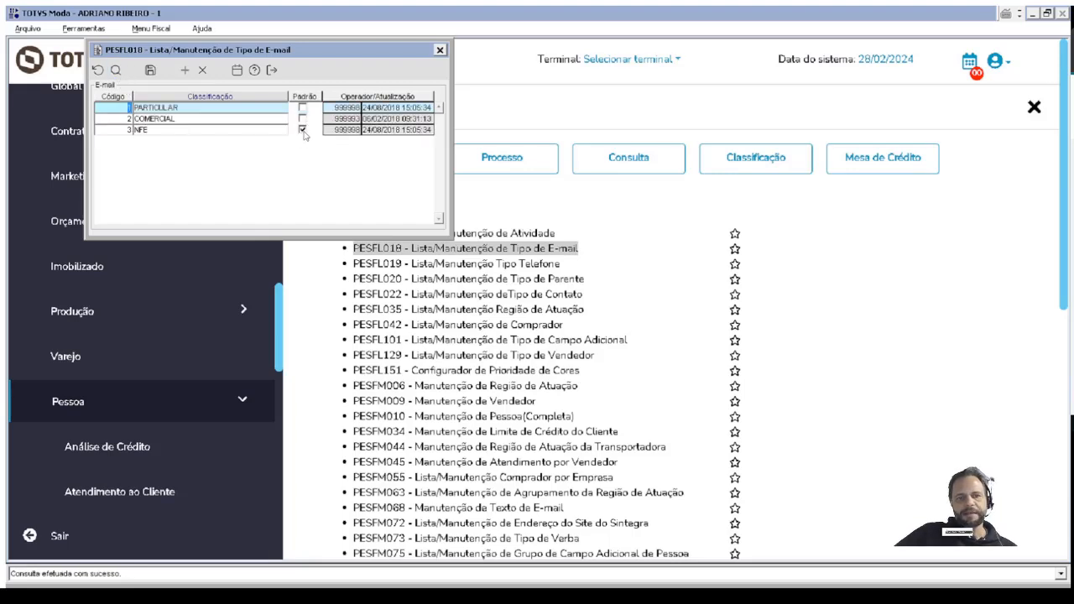
click(439, 50)
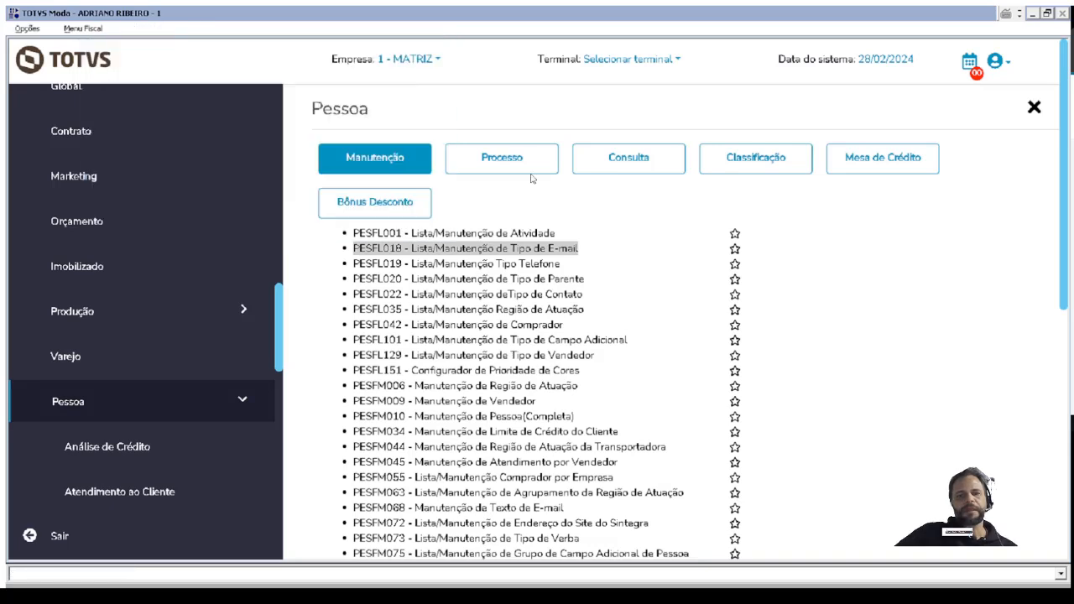
click(528, 266)
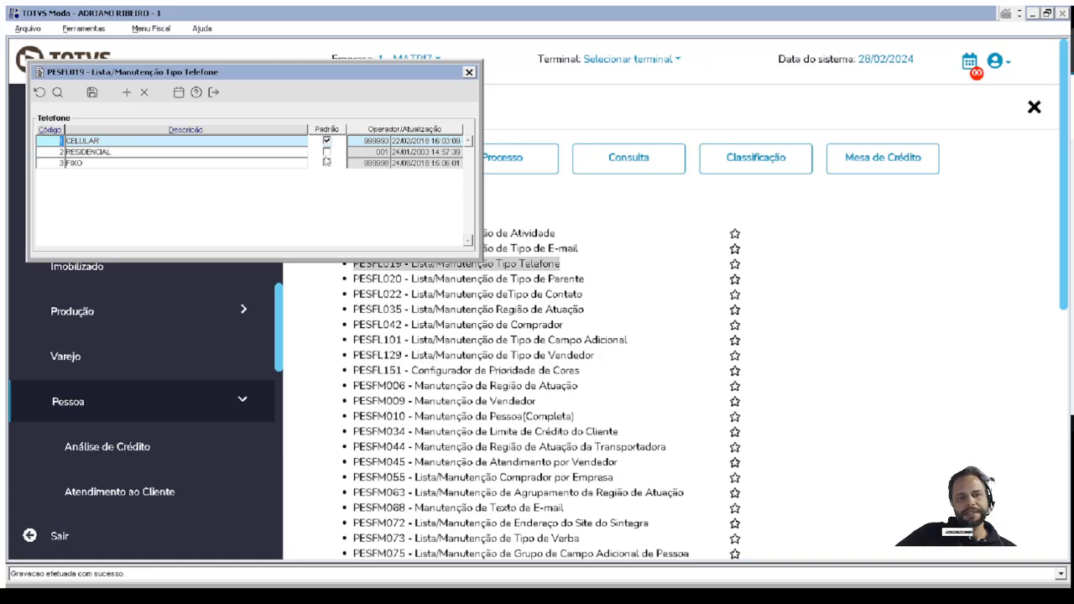
click(469, 72)
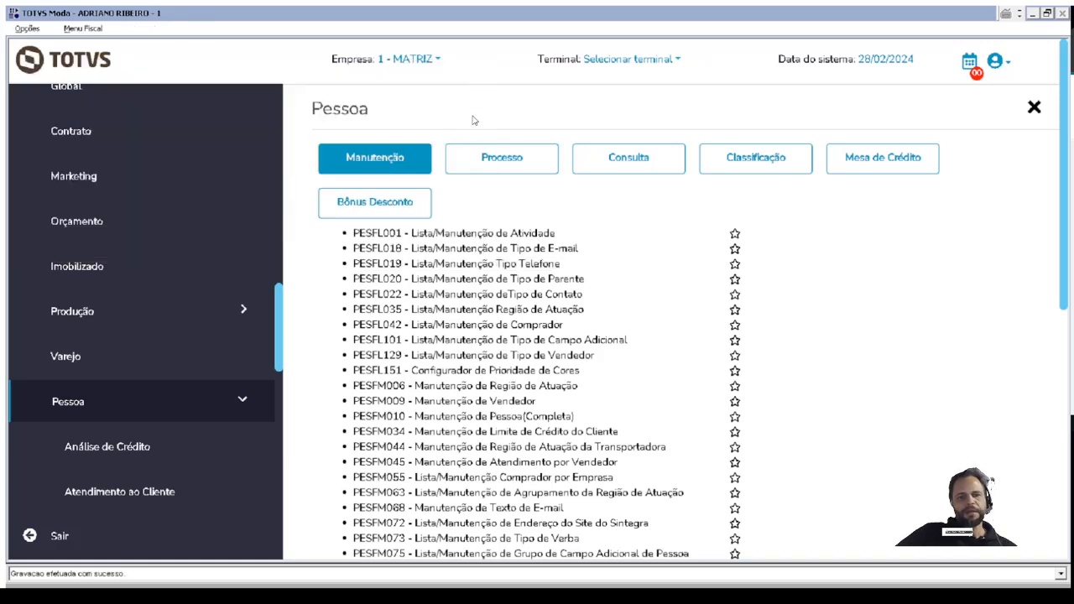
Reopen PESFM010, load the person by entering the person code, and open that person's classification maintenance.
click(439, 422)
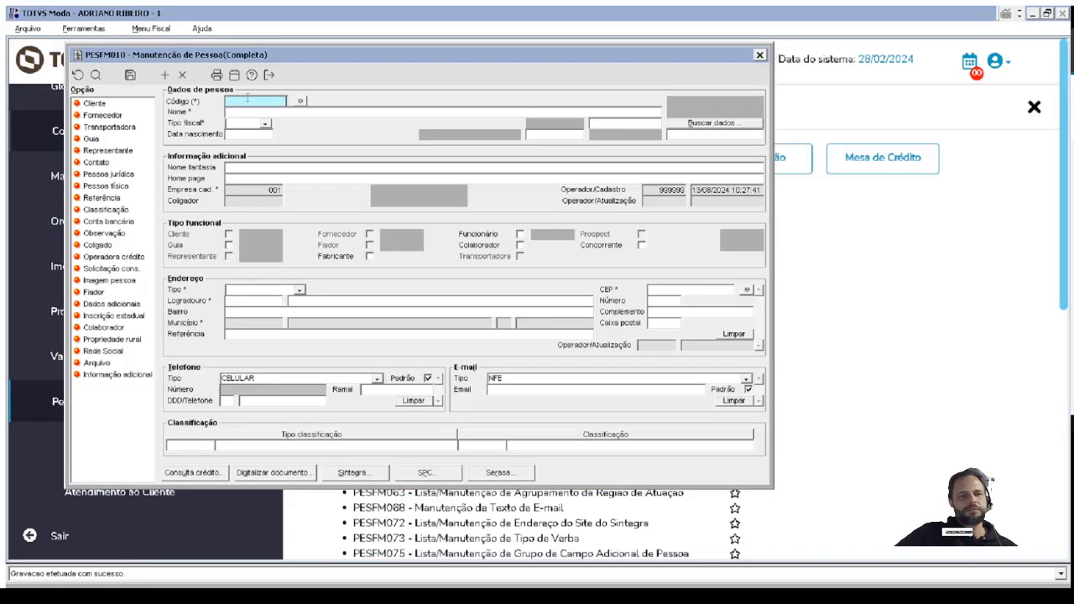
text(25)
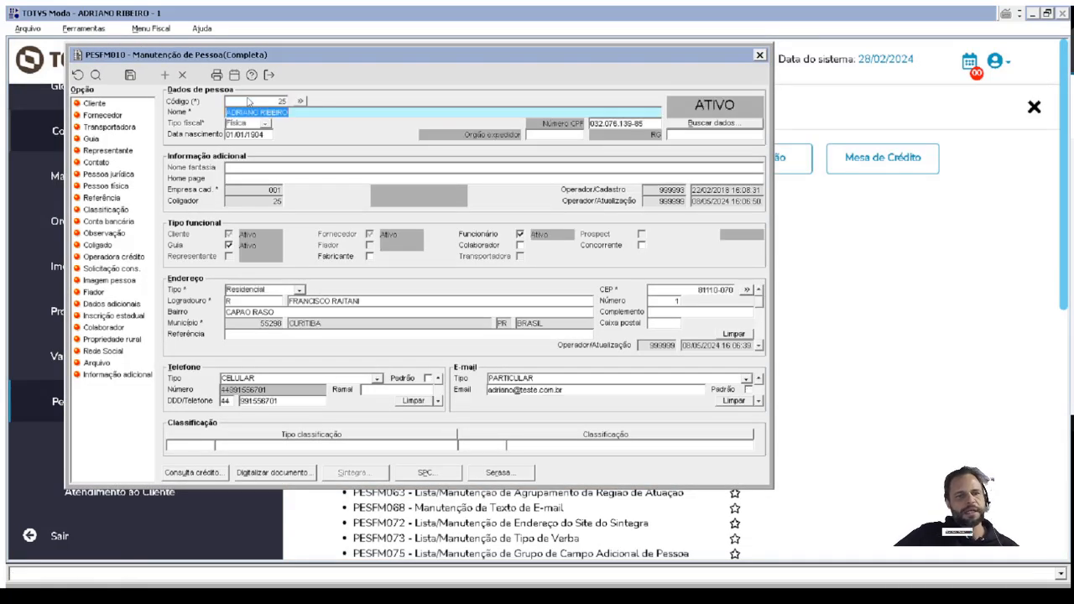
key(Tab)
click(114, 211)
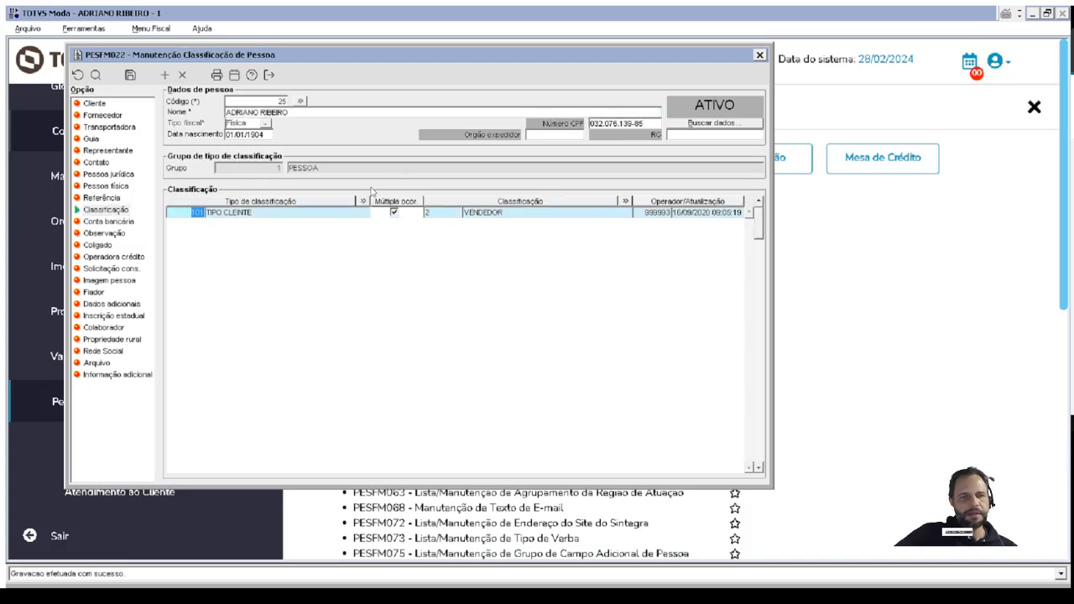
Review the person's PESSOA and CLIENTE group classification types, and leave PESFM022, dismissing the message.
click(351, 170)
drag(279, 178, 250, 179)
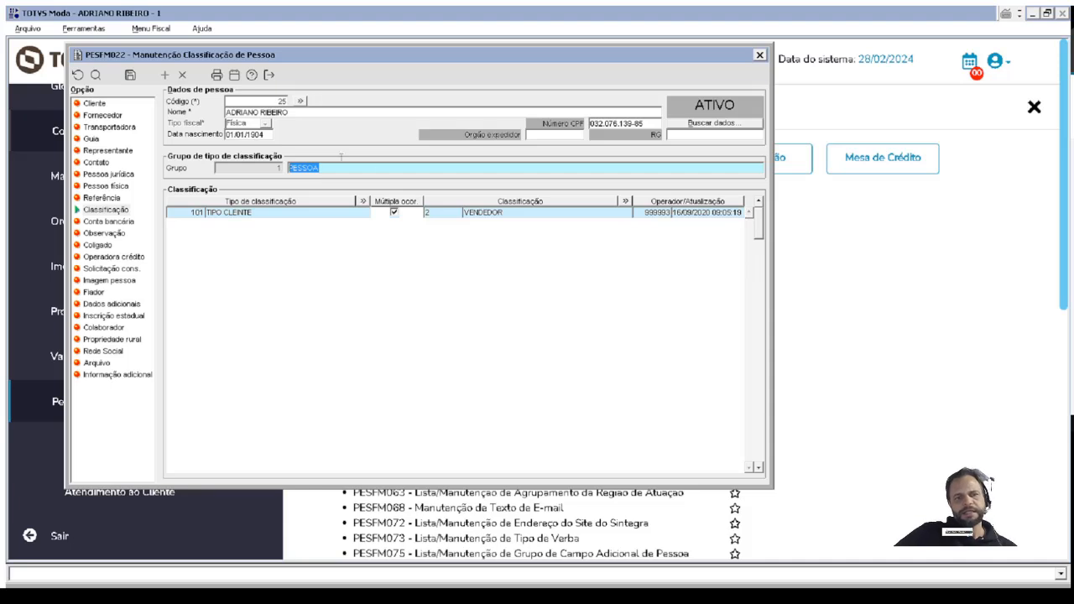
click(759, 467)
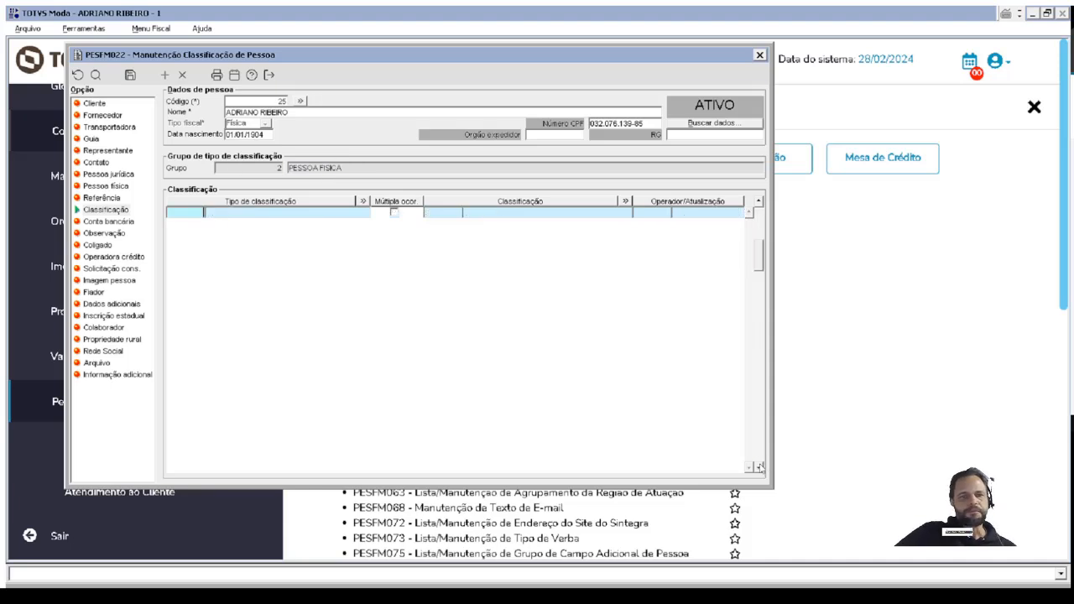
click(255, 212)
drag(255, 214, 234, 213)
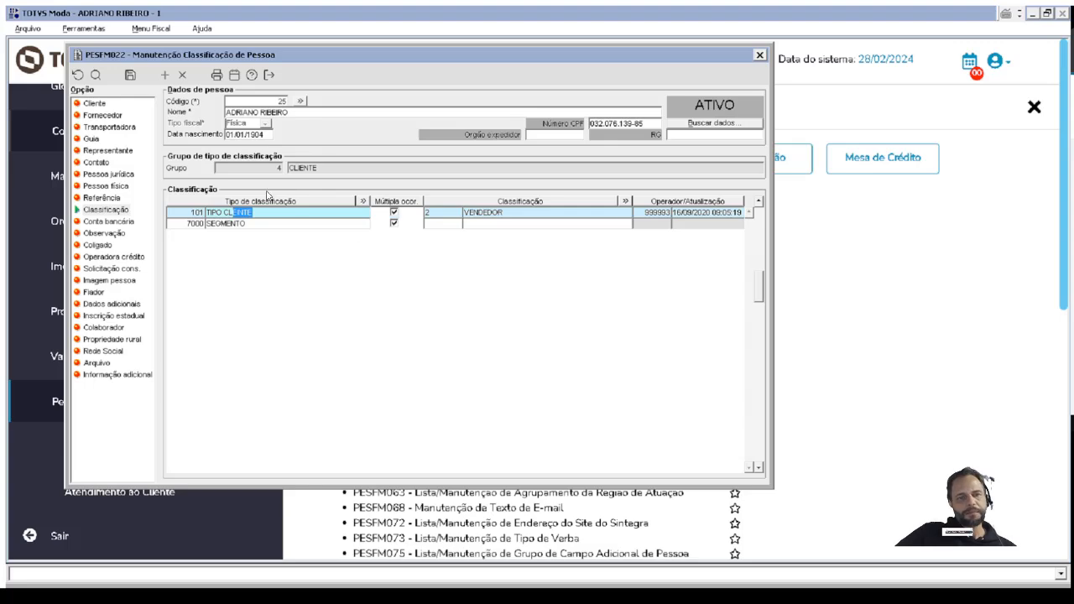
click(759, 54)
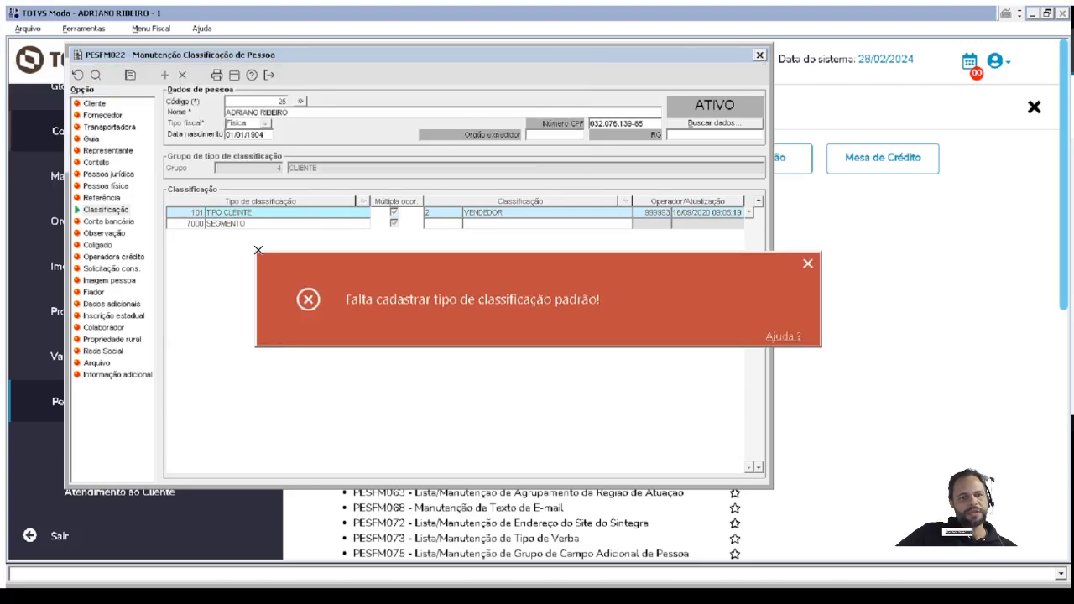
click(809, 265)
click(809, 265)
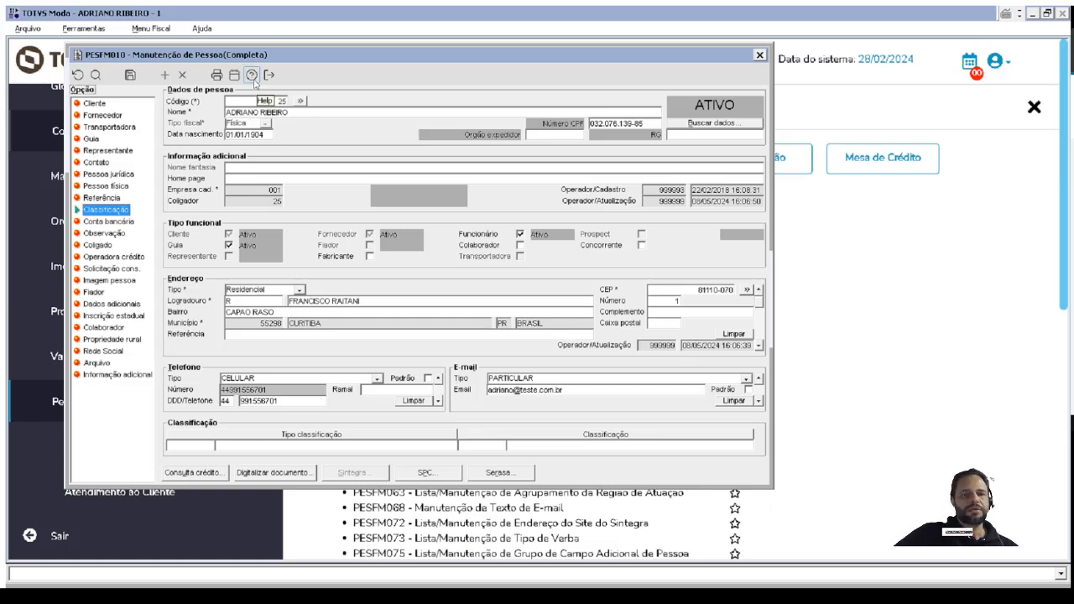
Open the user help of PESFM010 and look through its company parameters as far as IN_GRAVA_OBS_ALT_ENDERECO.
click(251, 75)
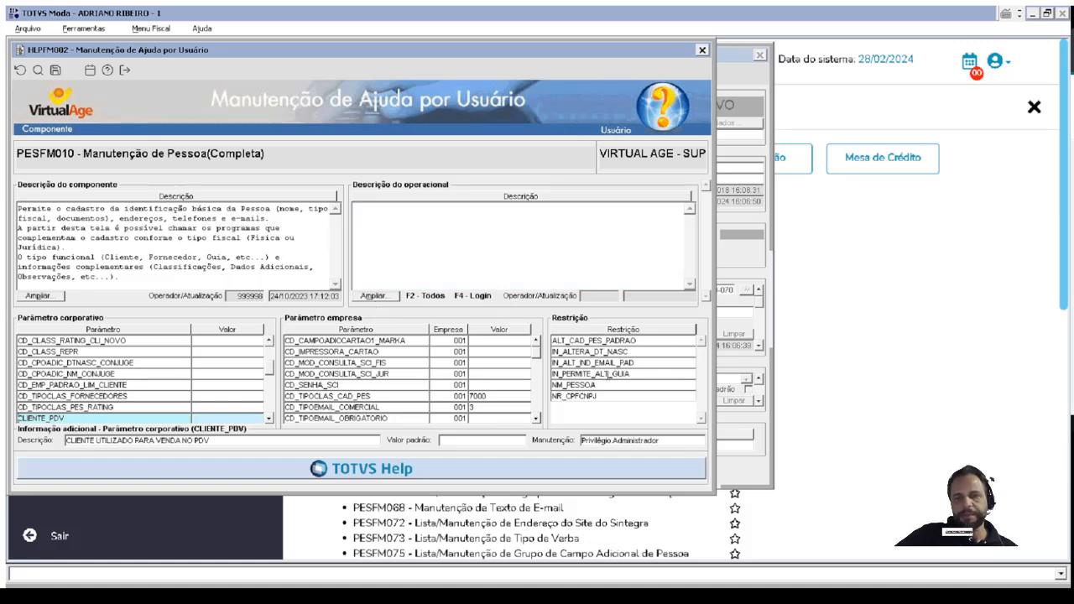
click(407, 364)
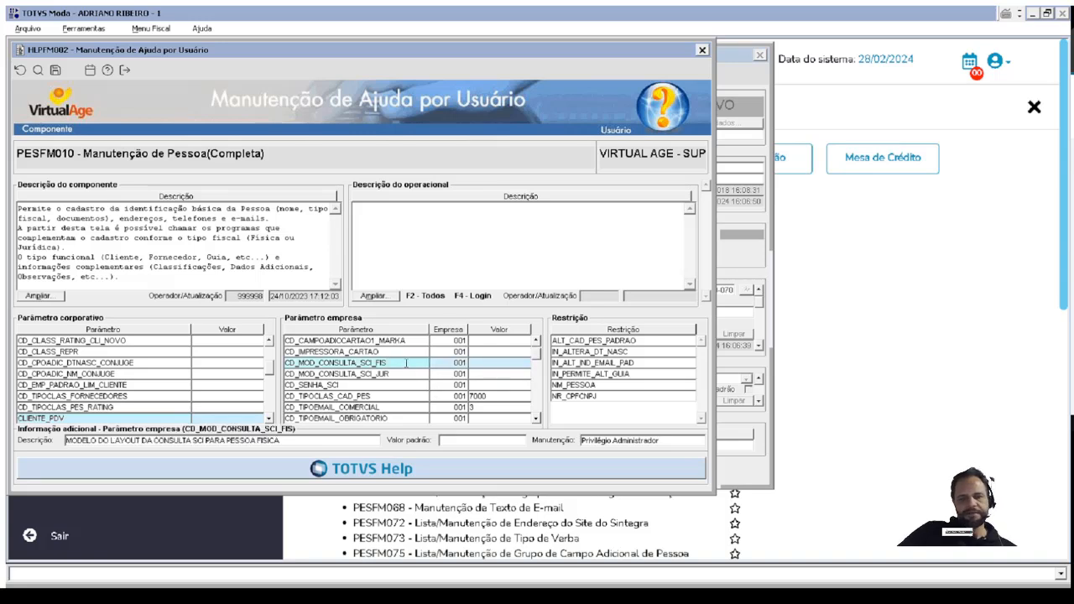
key(Down)
key(Down)
key(Down)
key(Down)
key(Down)
key(Down)
key(Down)
key(Down)
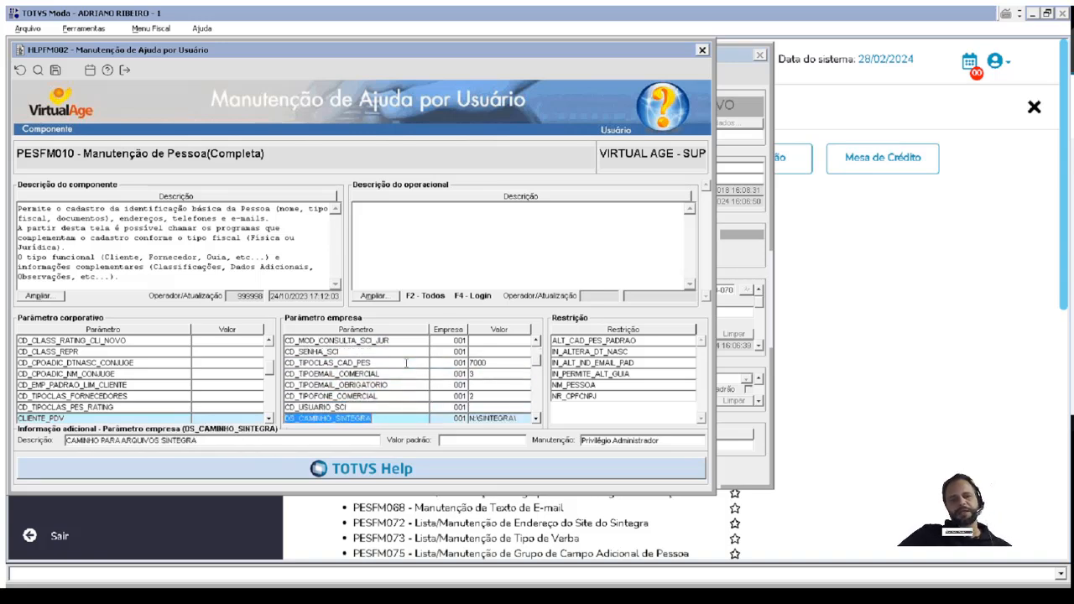
key(Down)
key(Down)
key(Down)
key(Down)
key(Down)
key(Down)
key(Down)
key(Down)
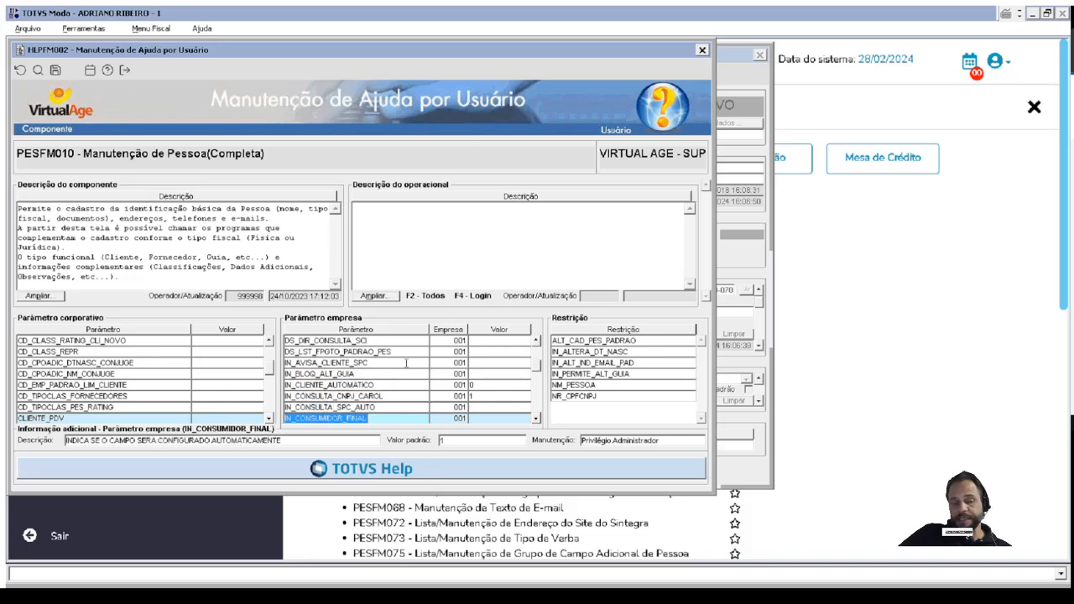
key(Down)
key(Down)
Examine the descriptions of the corporate rating and supplier classification parameters and of the company parameter IN_CONSUMIDOR_FINAL.
click(183, 341)
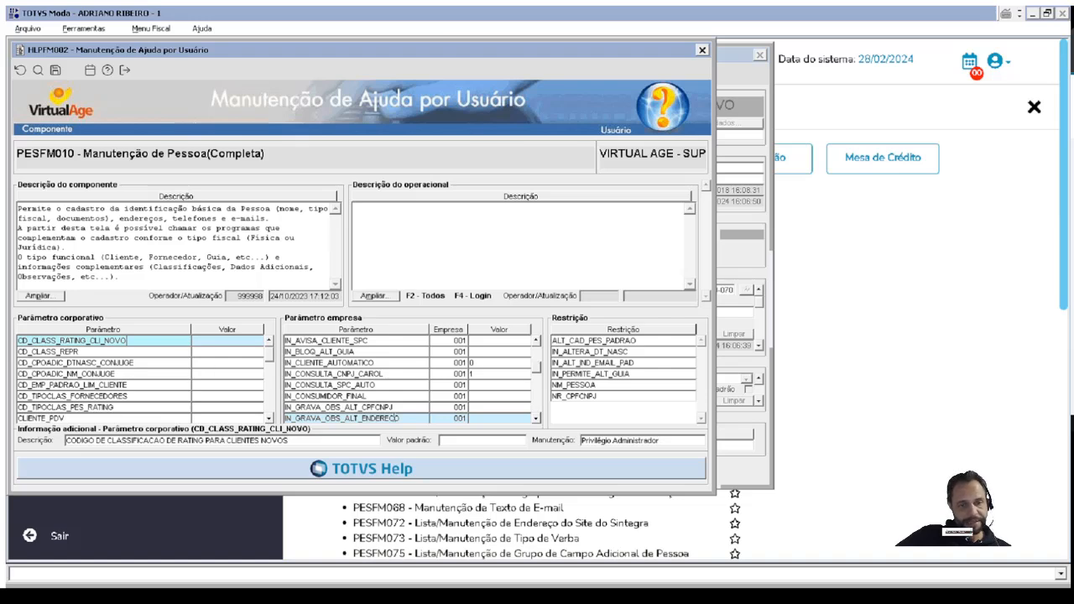
click(379, 392)
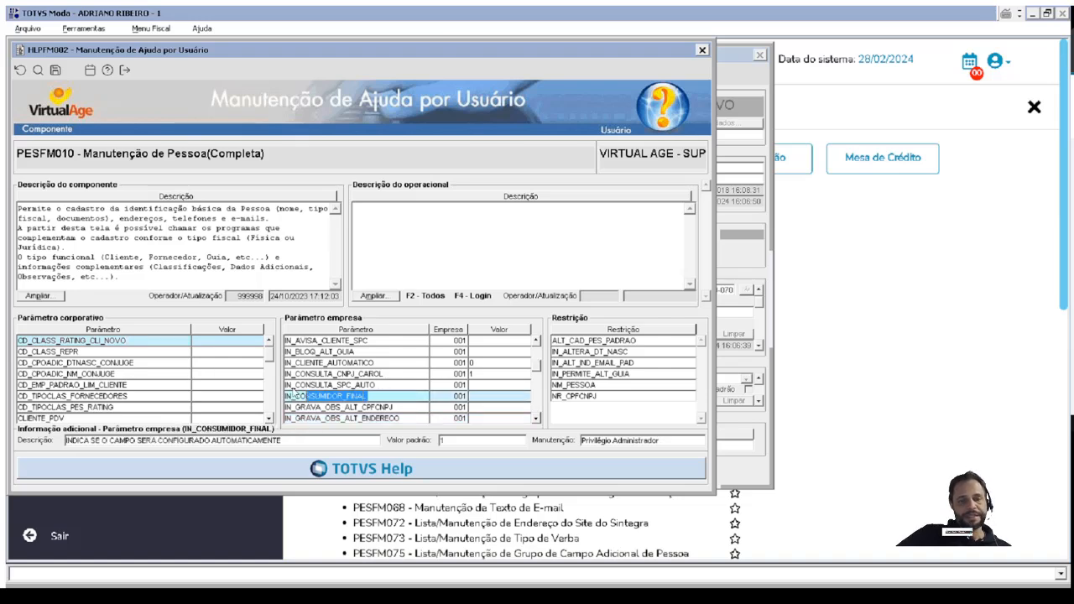
click(101, 408)
drag(102, 407, 32, 407)
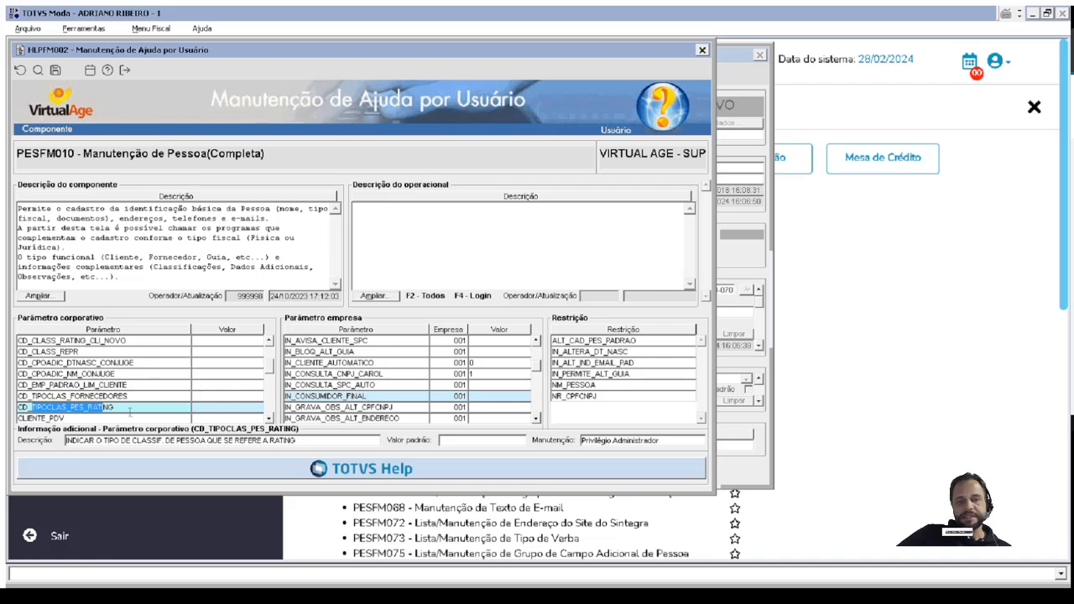
click(371, 396)
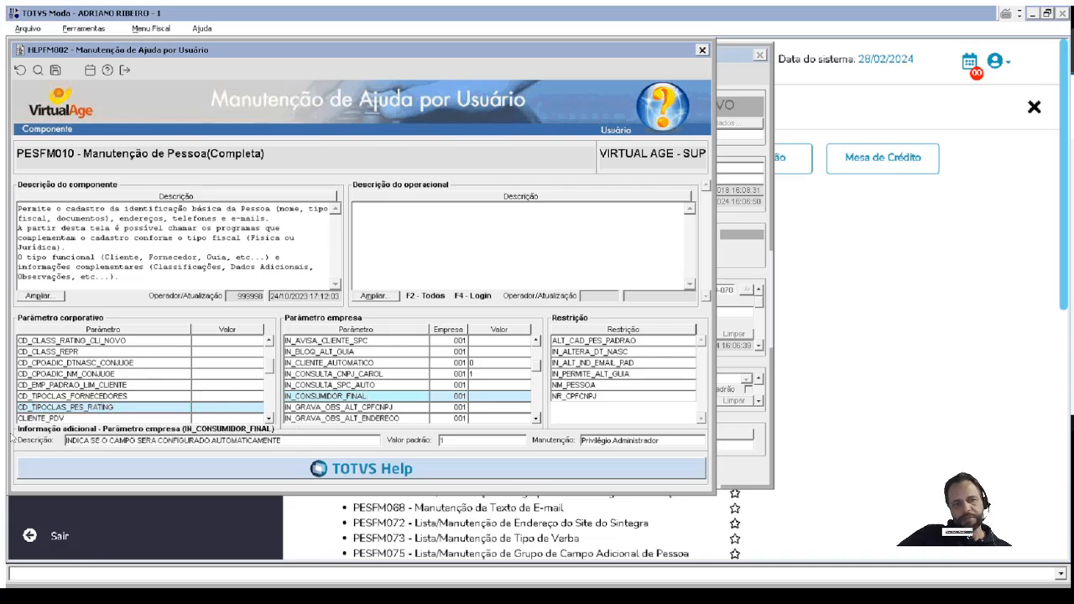
click(56, 395)
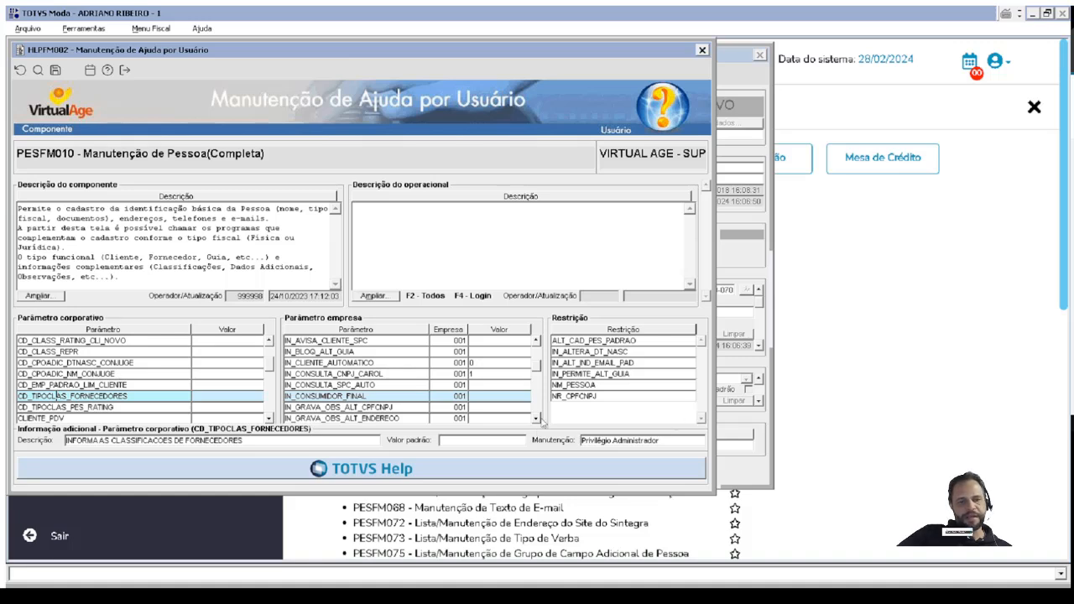
click(538, 418)
click(538, 419)
click(537, 419)
click(537, 418)
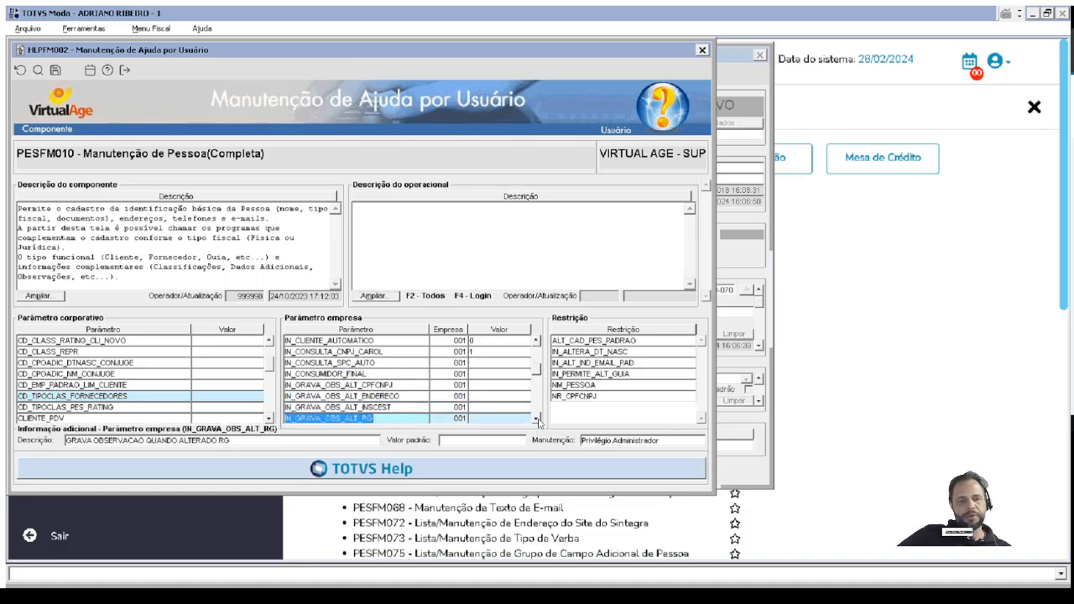
click(381, 374)
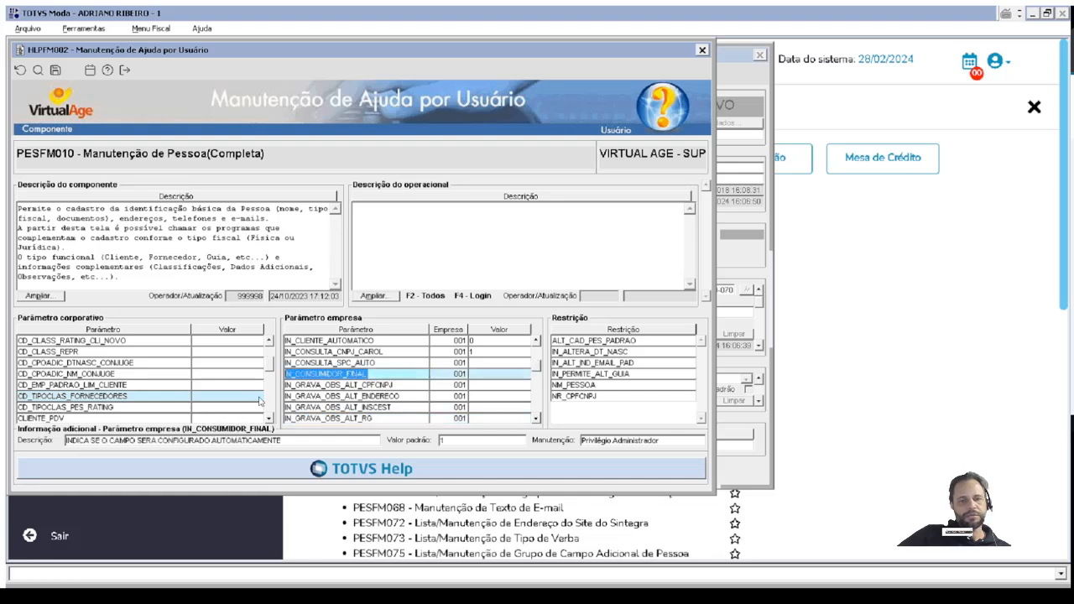
Open the per-company value assignment of IN_CONSUMIDOR_FINAL and read its function, usage and valid values.
double_click(489, 379)
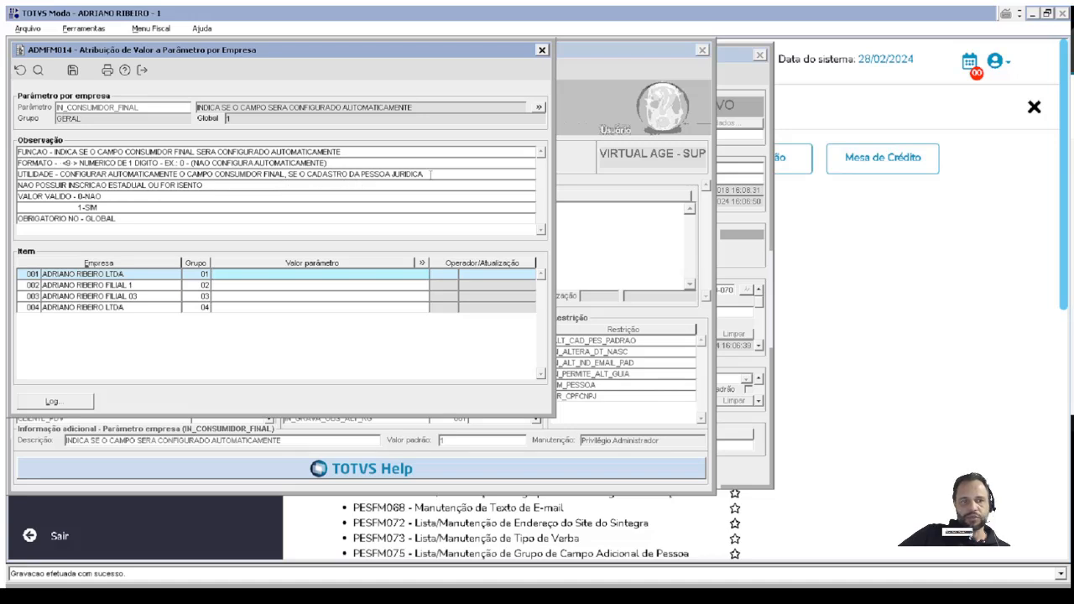
click(52, 195)
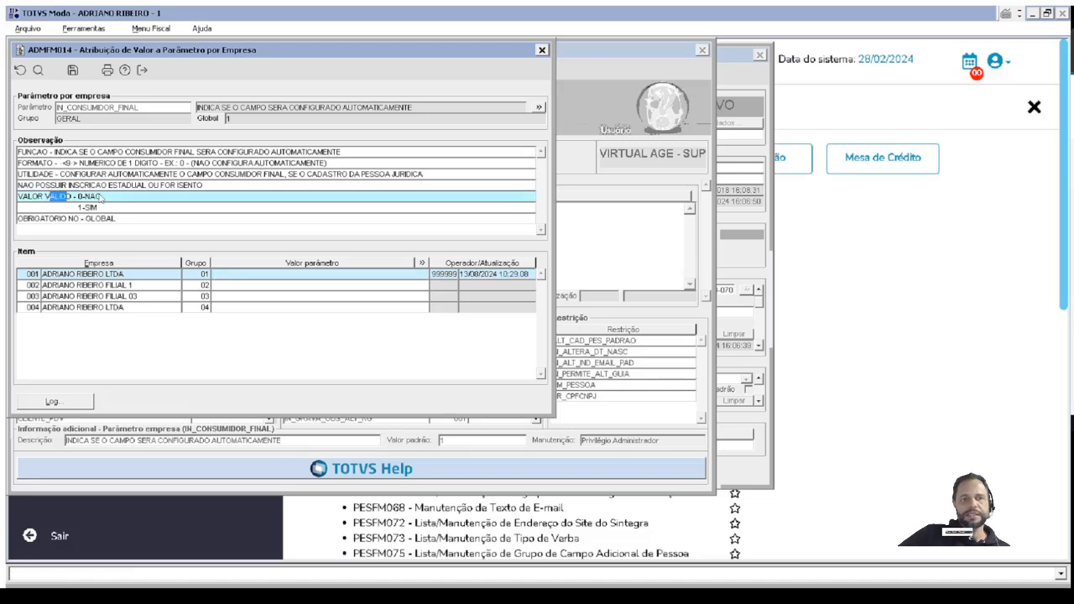
click(229, 185)
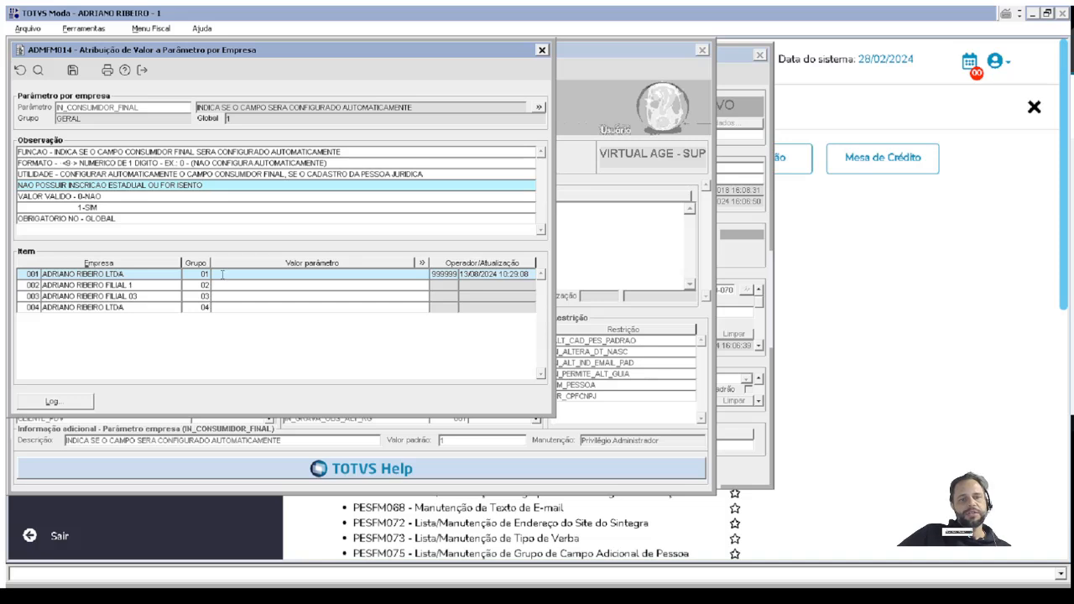
key(Down)
key(Down)
key(Down)
click(228, 274)
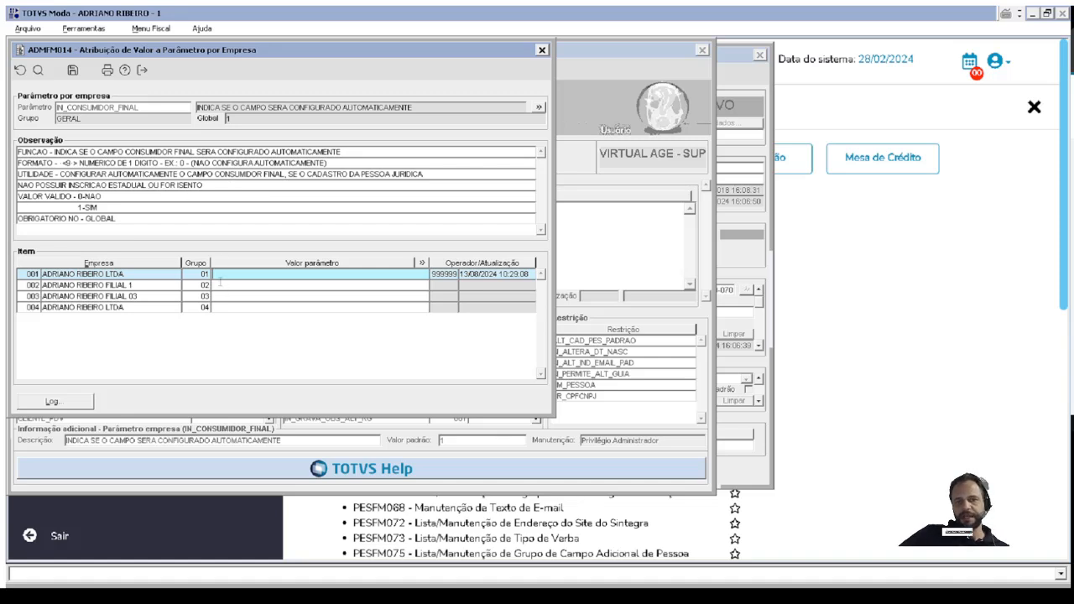
Set IN_CONSUMIDOR_FINAL to 0 for company 001, save the assignment and close ADMFM014.
click(234, 119)
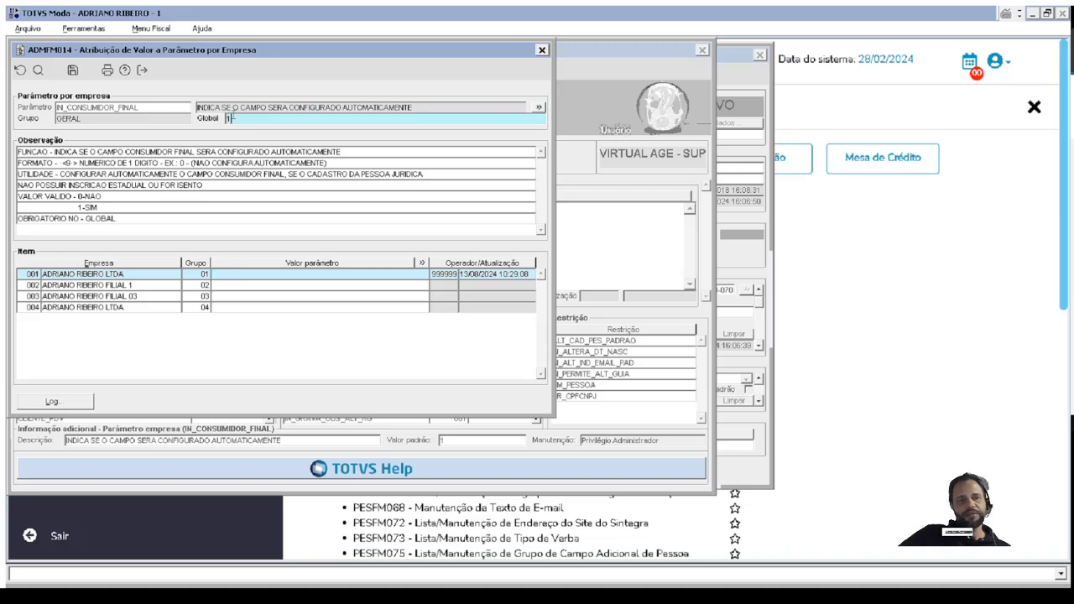
drag(242, 121, 216, 118)
click(217, 275)
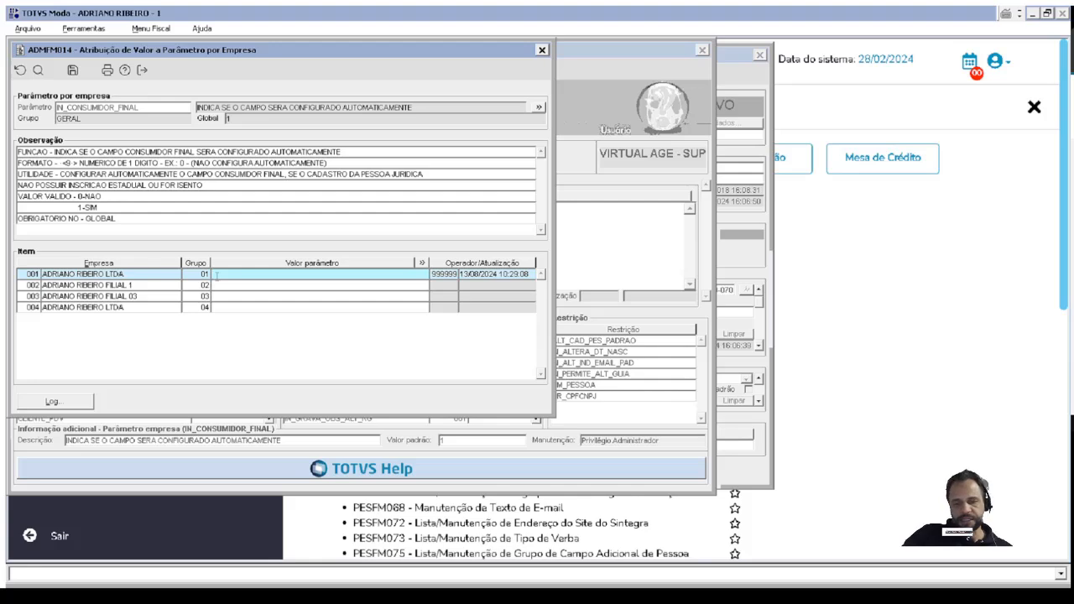
text(0)
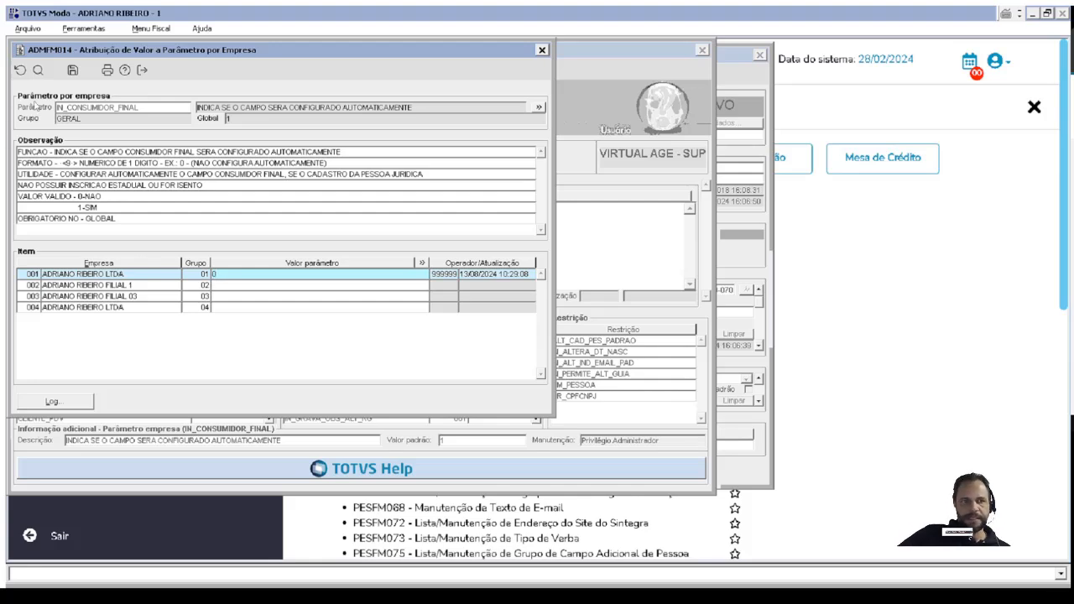
click(71, 71)
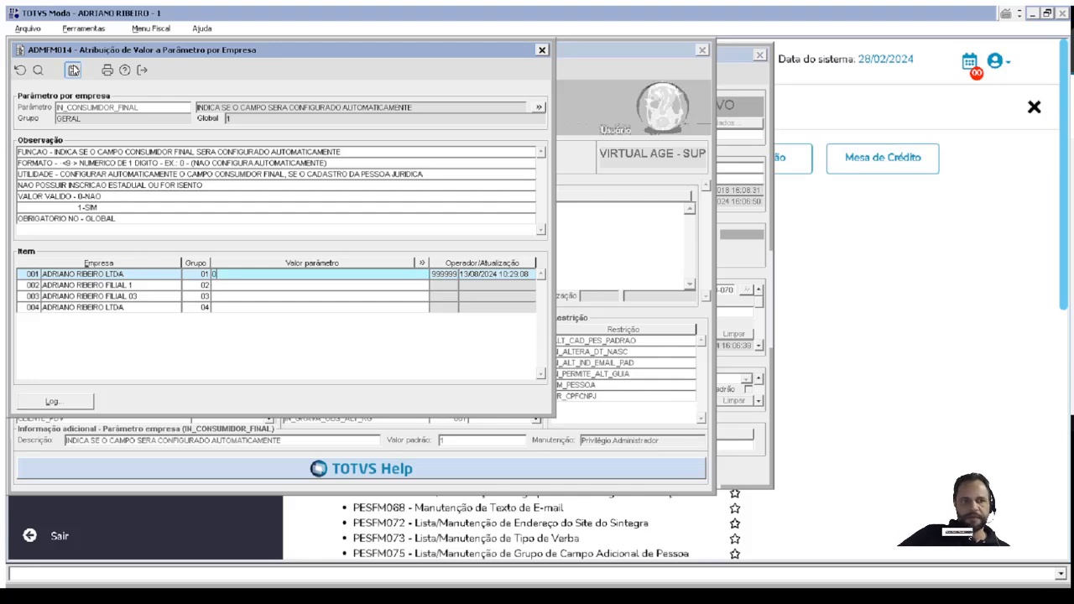
click(541, 50)
Examine the IN_GRAVA_OBS_ALT company parameters for CPF/CNPJ, address, state registration and RG changes.
click(537, 418)
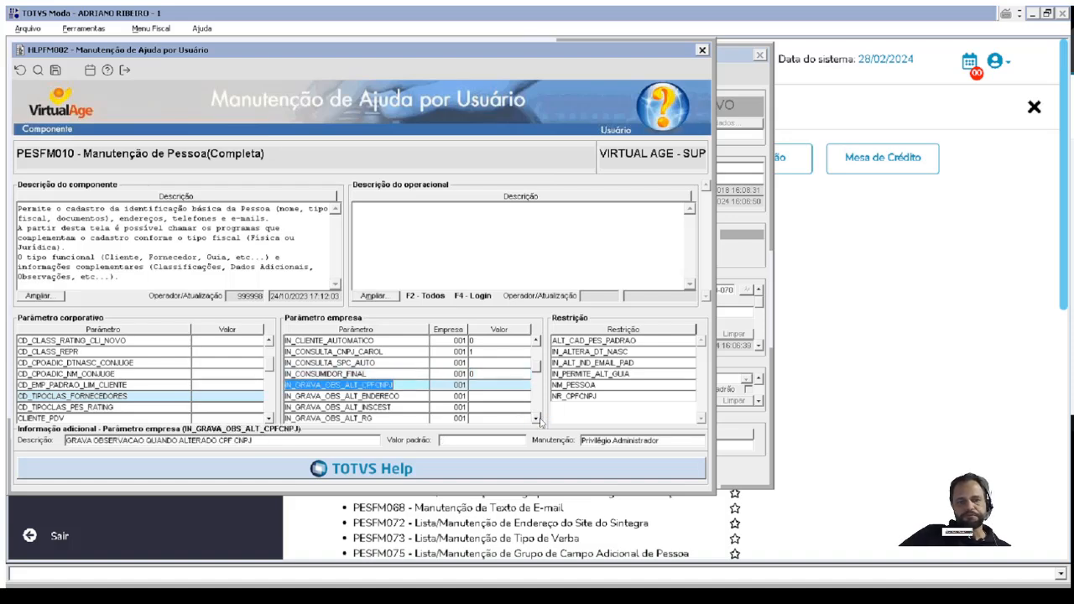
click(537, 418)
click(537, 418)
click(537, 417)
click(537, 418)
click(537, 417)
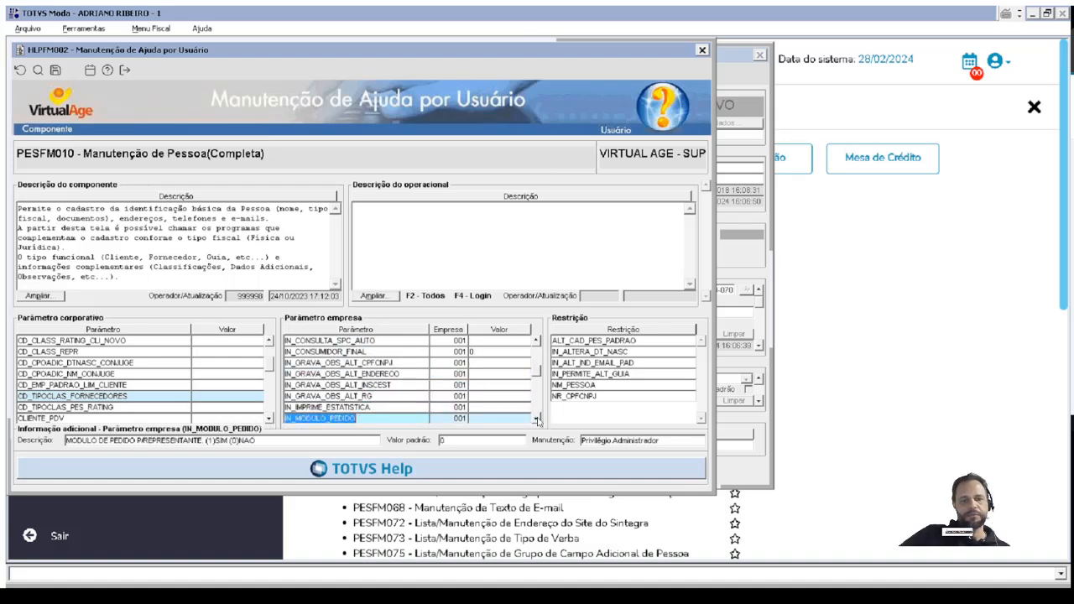
click(421, 364)
click(407, 365)
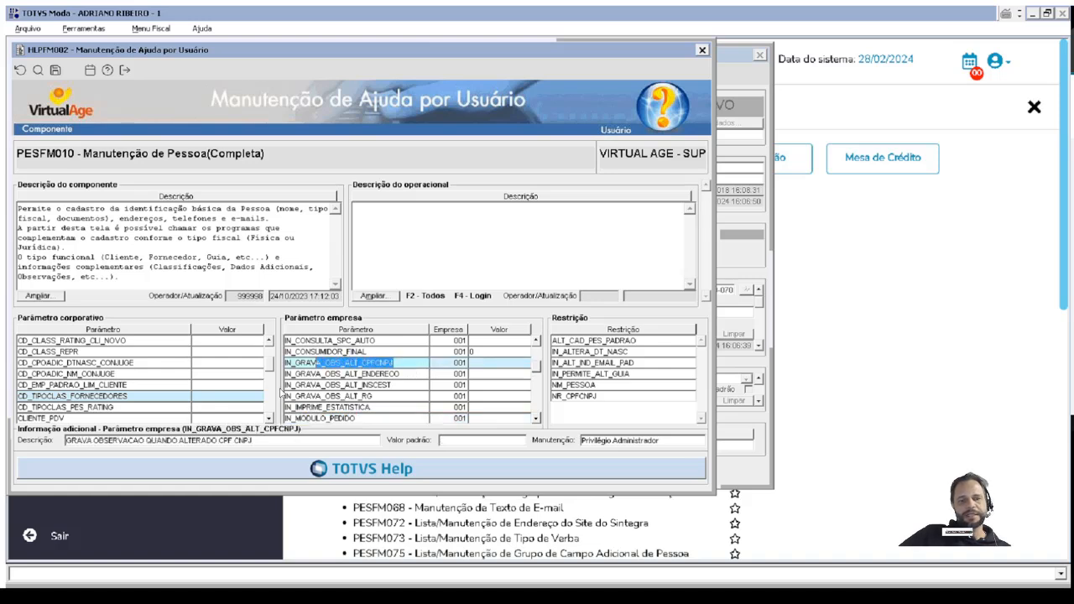
click(421, 372)
click(397, 385)
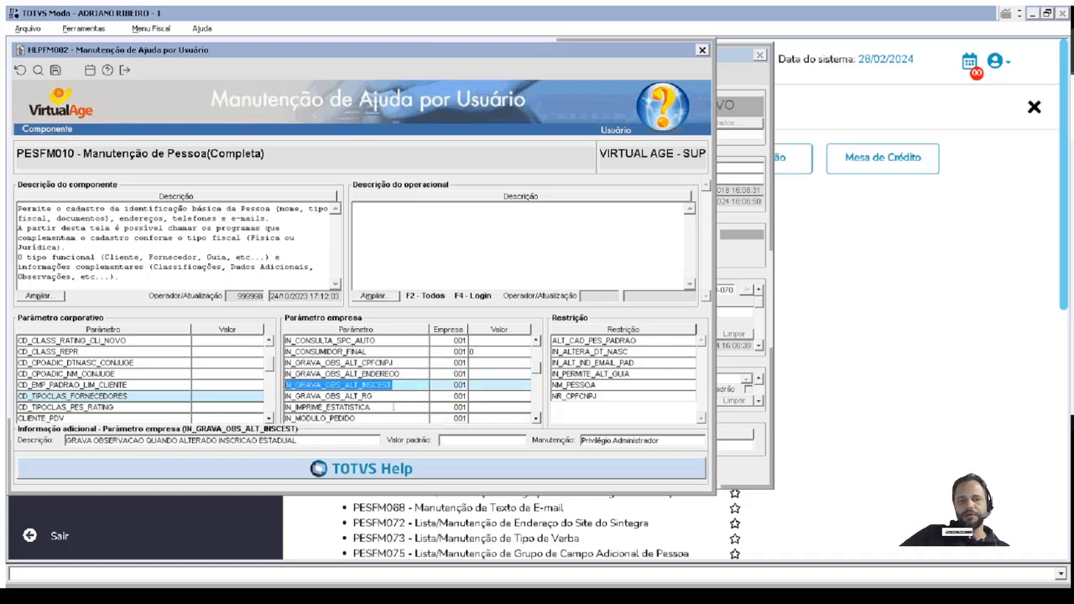
key(Down)
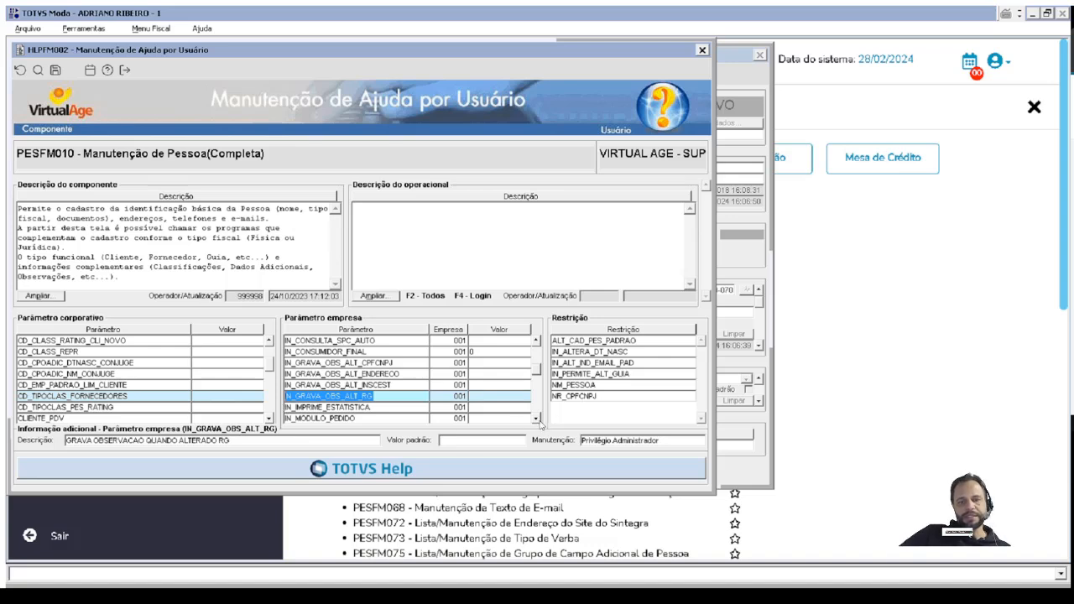
Review the company parameters that make person registration fields mandatory, from IN_OBRIGATORIO_BAIRRO onwards, continuing as far as IN_USA_PROSPECT.
key(Down)
key(Down)
key(Down)
key(Down)
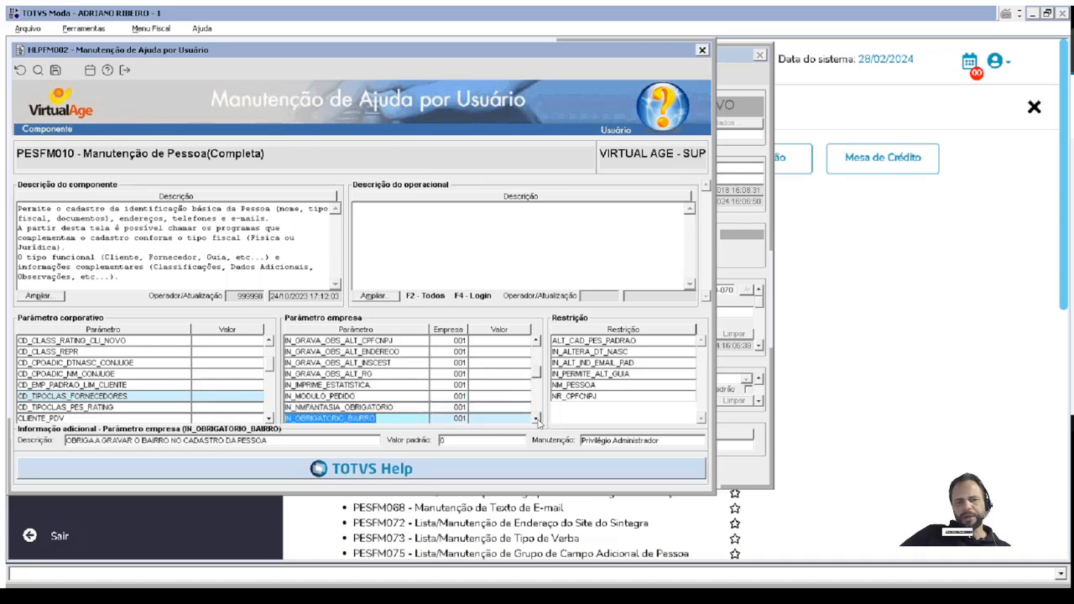
click(538, 419)
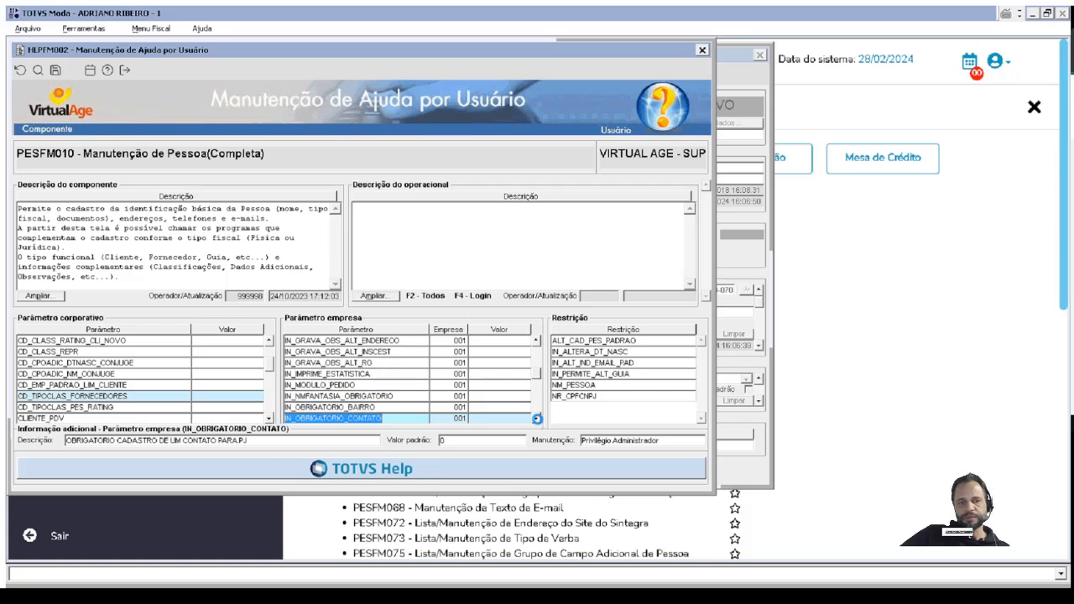
click(538, 418)
click(537, 418)
click(538, 419)
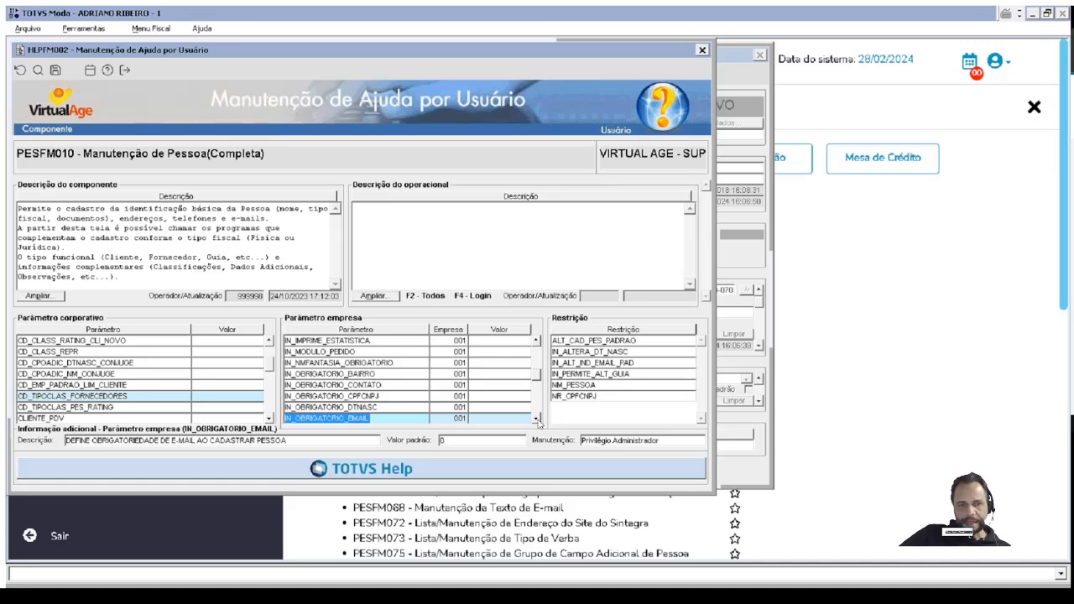
click(538, 419)
click(538, 419)
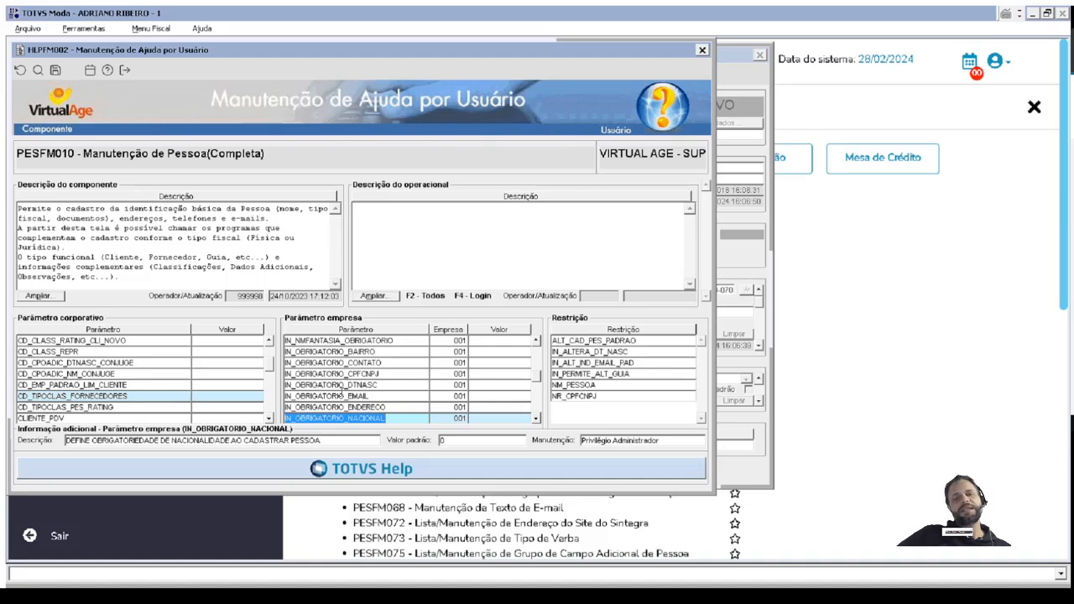
click(536, 418)
click(536, 418)
click(536, 419)
click(536, 418)
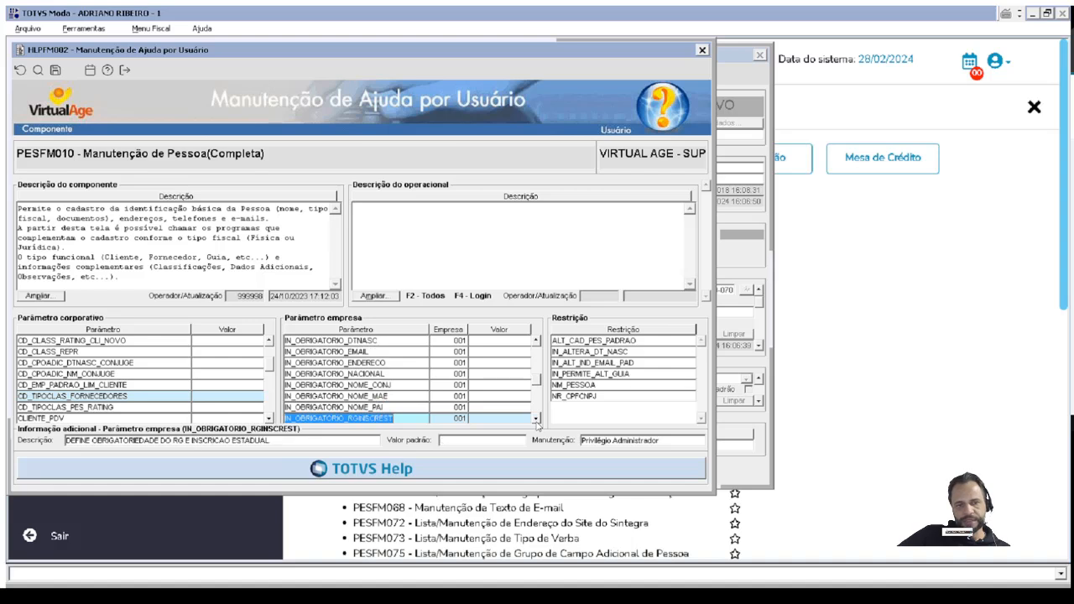
click(536, 418)
click(536, 418)
click(536, 418)
click(536, 418)
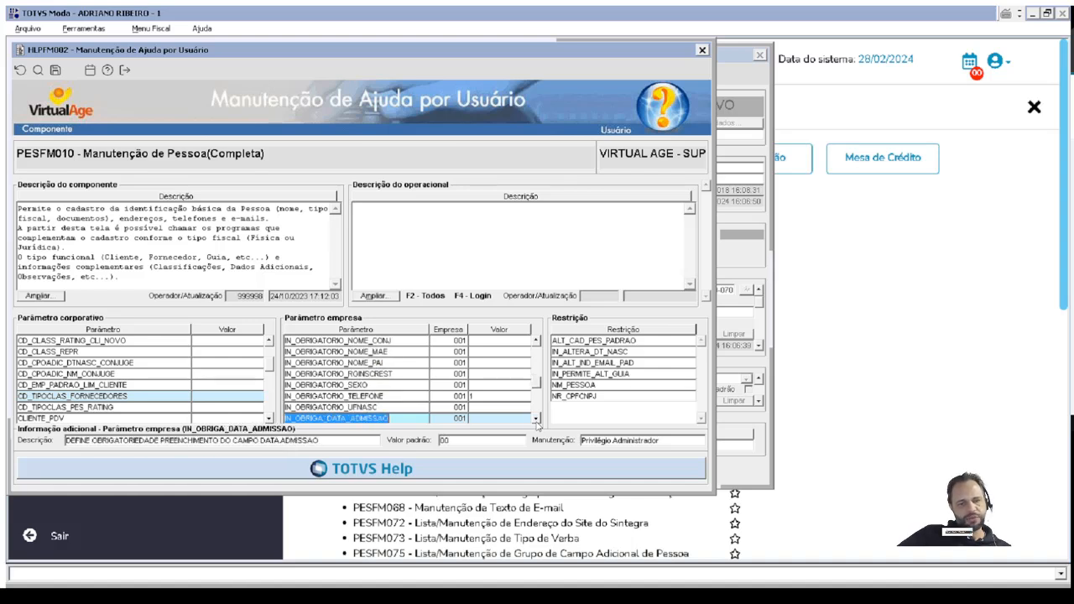
click(536, 418)
click(536, 417)
click(536, 417)
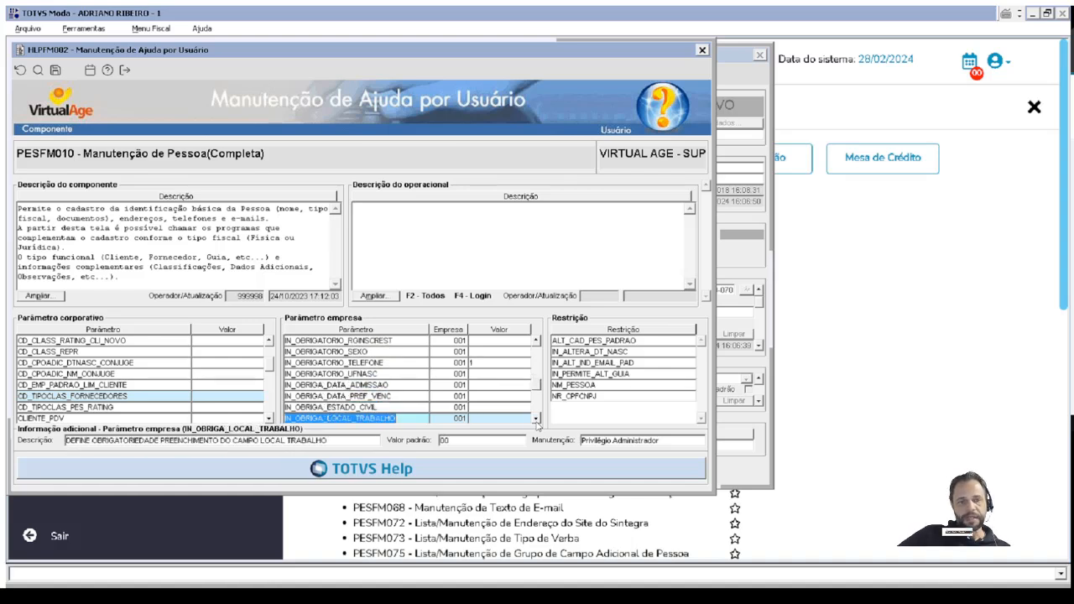
click(536, 418)
click(536, 418)
click(536, 418)
click(536, 417)
click(536, 418)
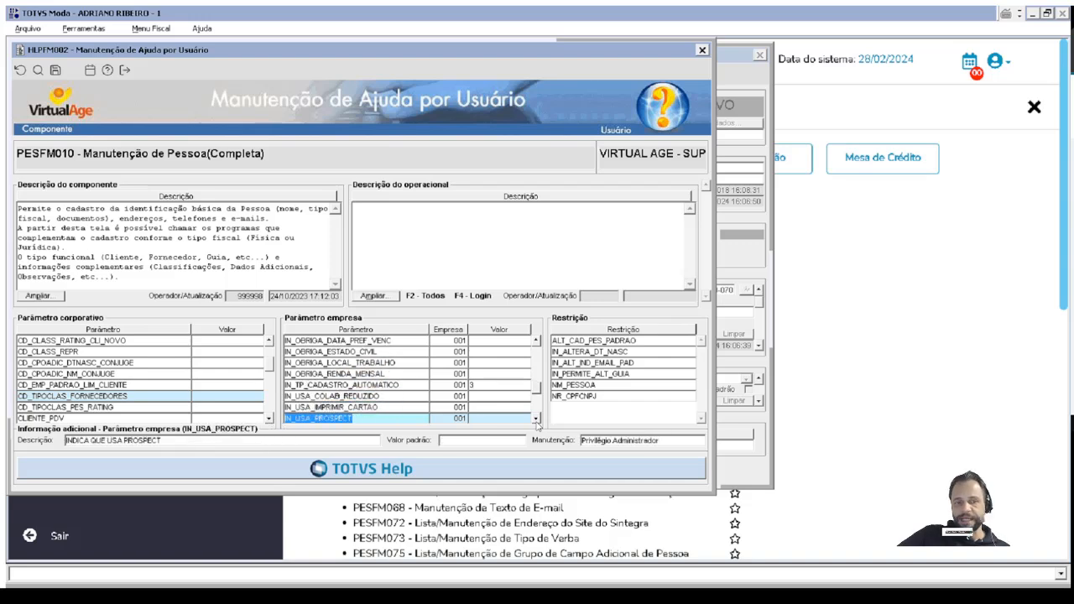
Open the per-company value assignment of IN_TP_CADASTRO_AUTOMATICO and examine its usage, valid values and the company 001 value.
click(489, 384)
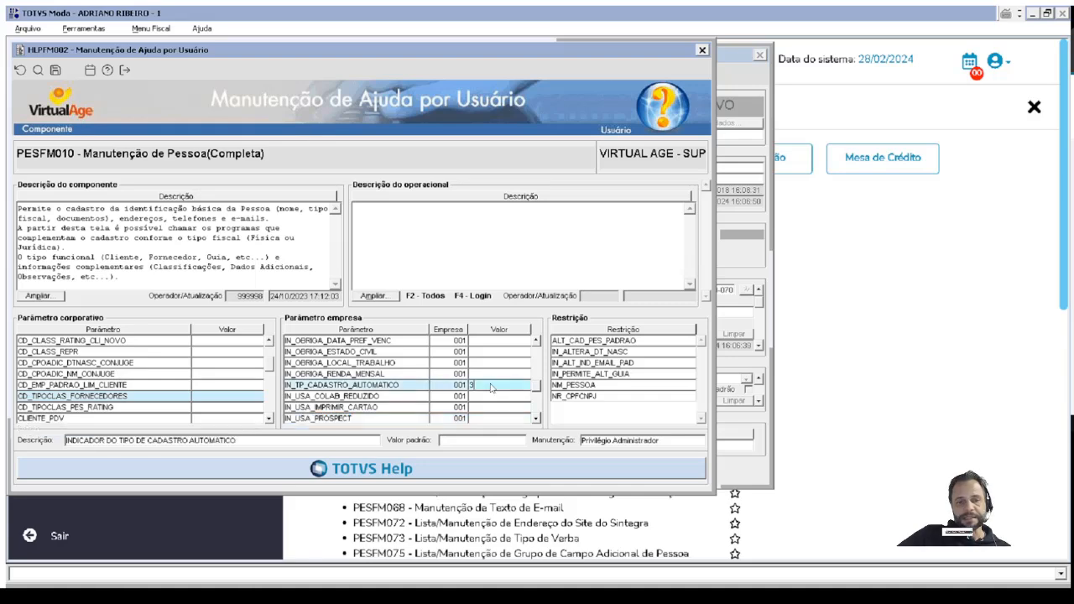
double_click(490, 384)
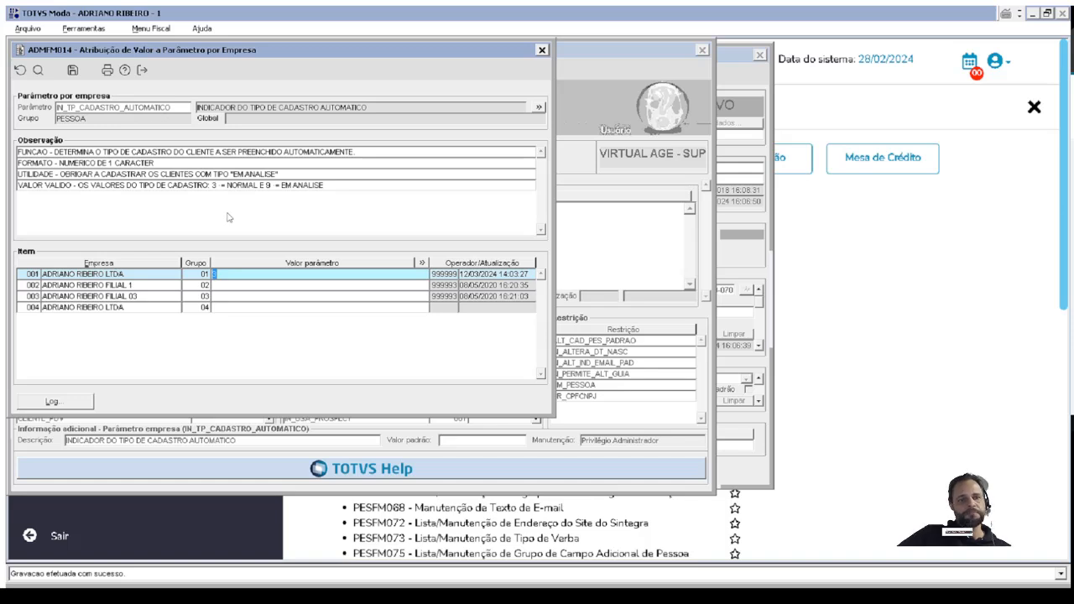
text(3)
drag(249, 277, 163, 292)
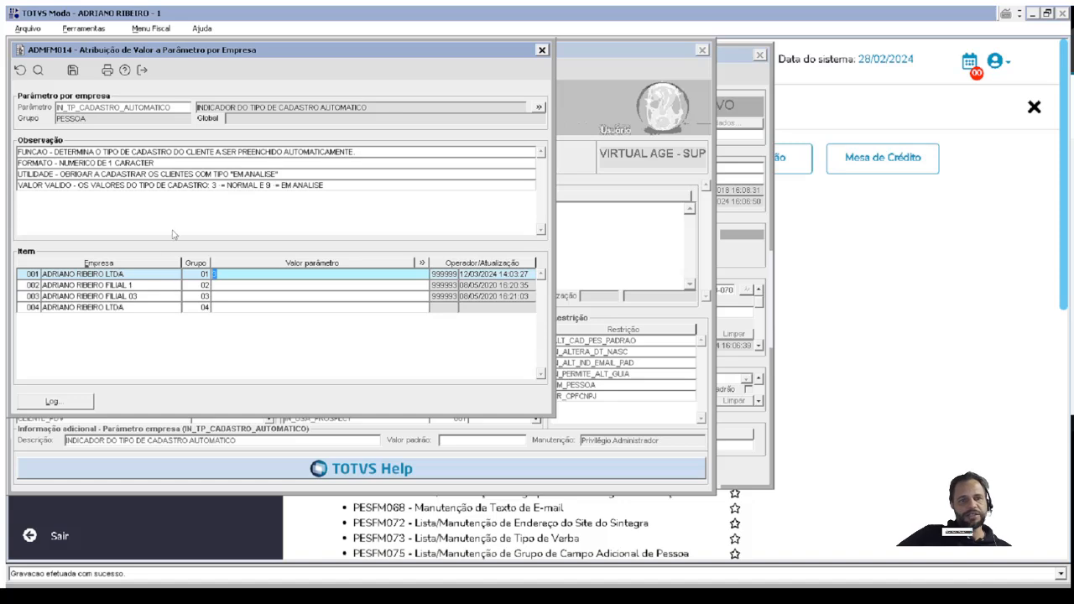
Examine the valid registration types of IN_TP_CADASTRO_AUTOMATICO against the company 001 value, and close ADMFM014.
click(216, 185)
drag(216, 187, 325, 185)
click(236, 273)
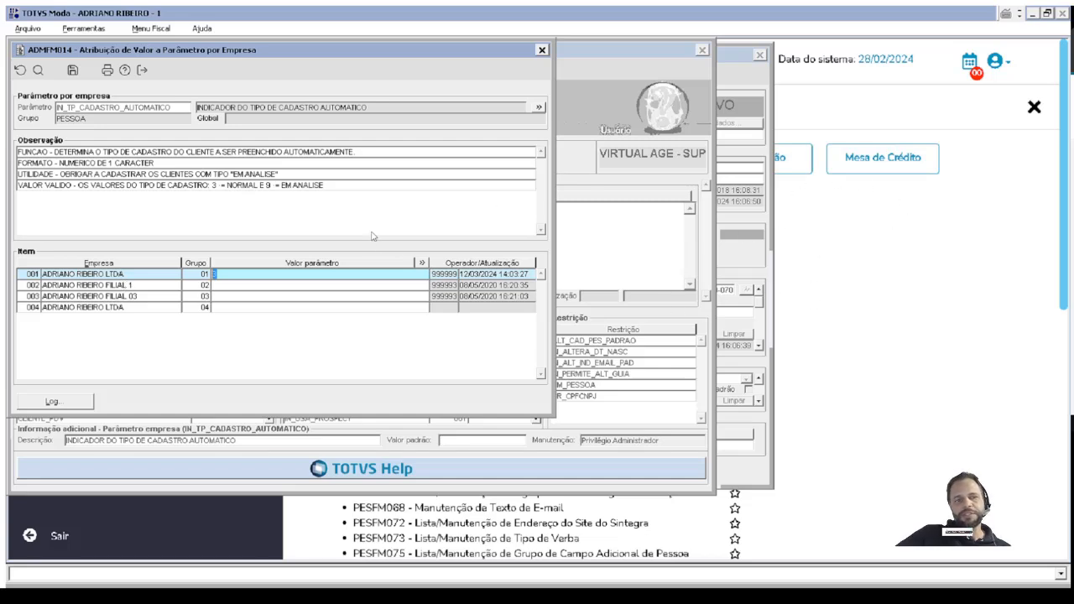
drag(257, 186, 376, 186)
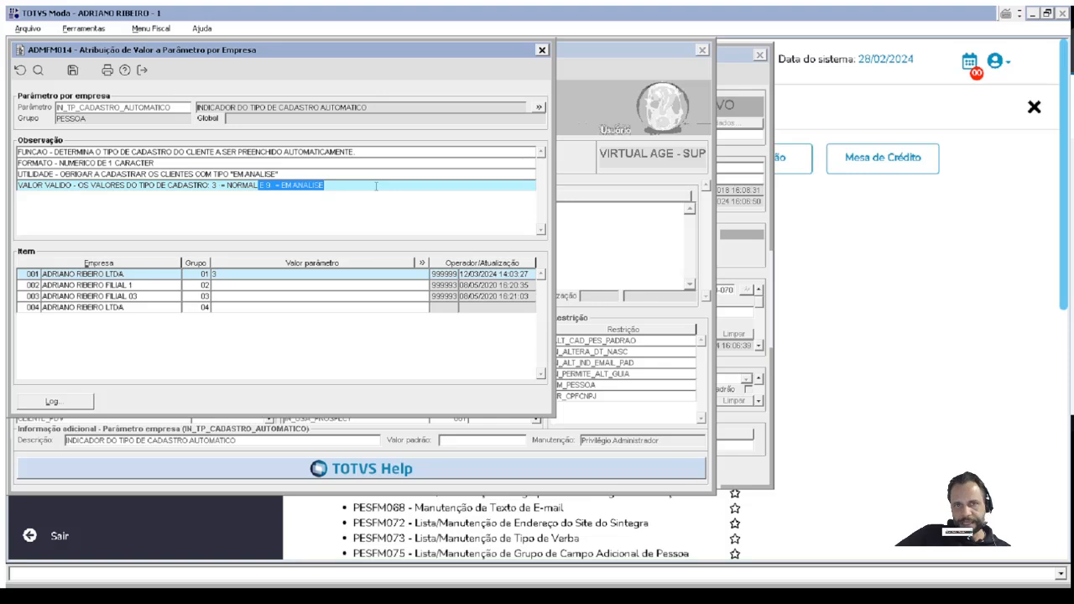
click(542, 51)
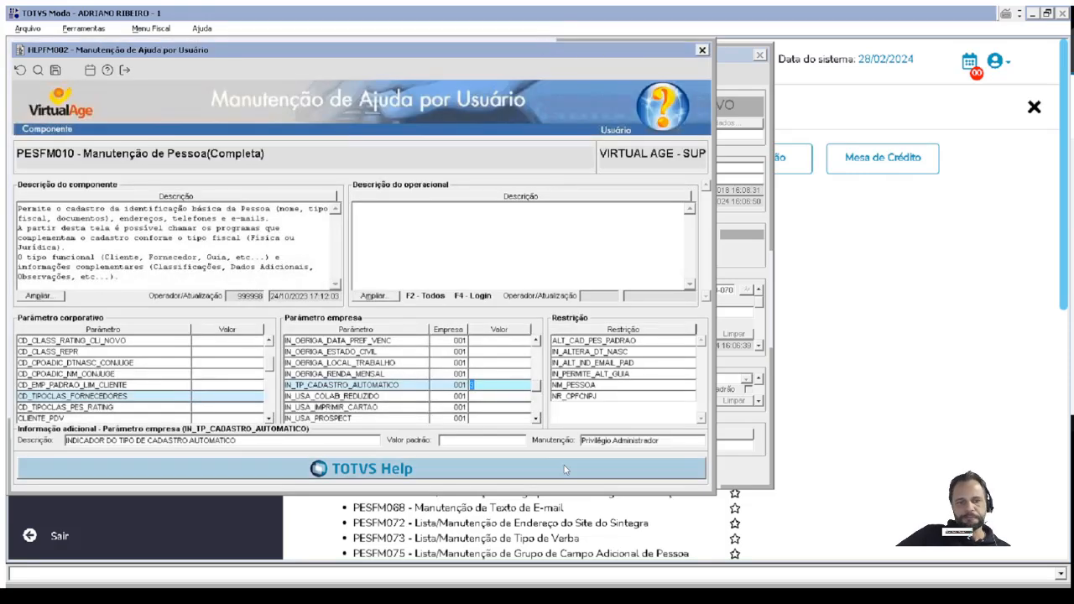
Review the remaining PESFM010 company parameters and their descriptions, from IN_UTILIZA_CENTRAL_UNICA through VL_LIMITE_CLIENTE.
click(537, 419)
click(537, 418)
click(537, 418)
click(537, 419)
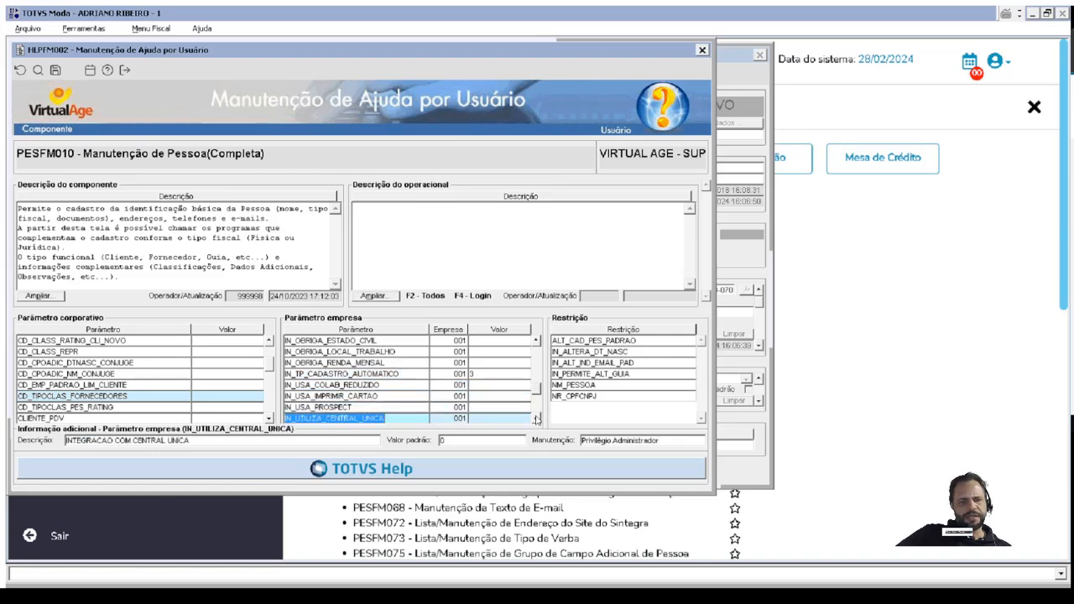
click(537, 419)
click(537, 419)
click(537, 419)
click(537, 418)
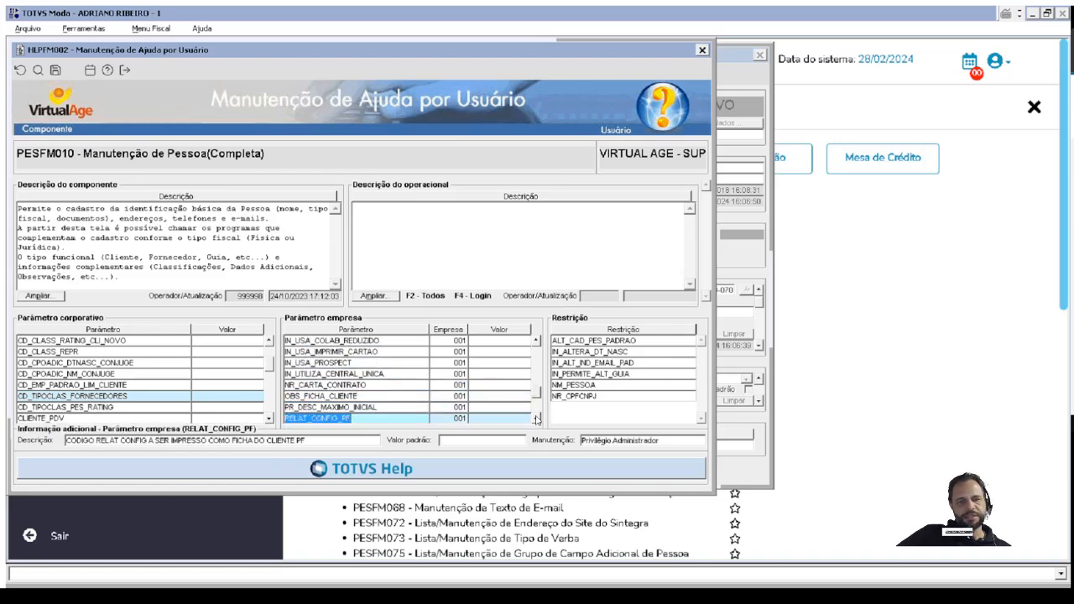
click(537, 418)
click(537, 419)
click(537, 418)
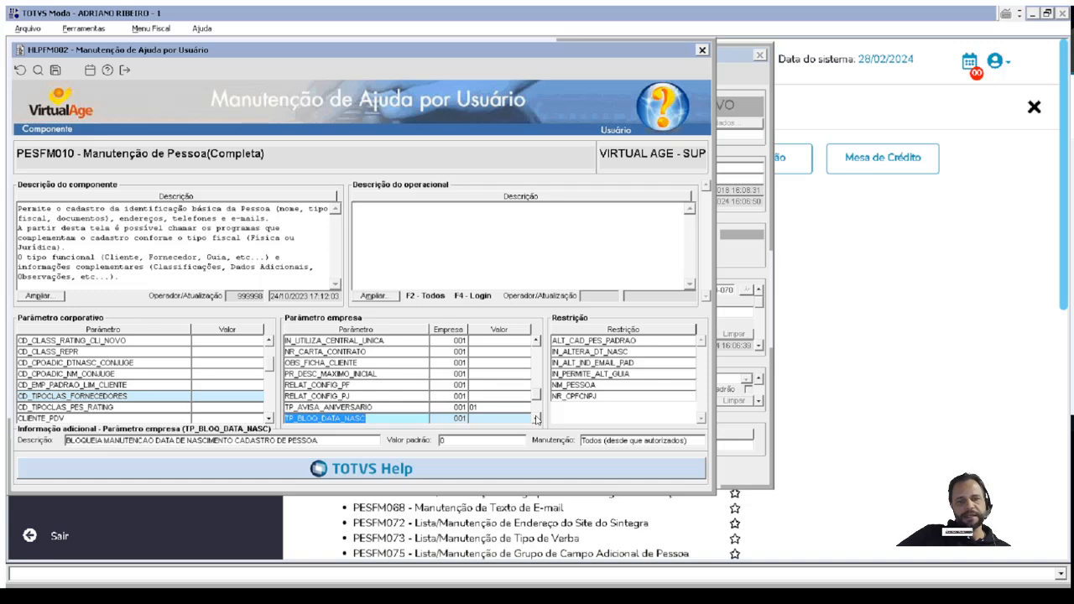
click(537, 418)
click(537, 419)
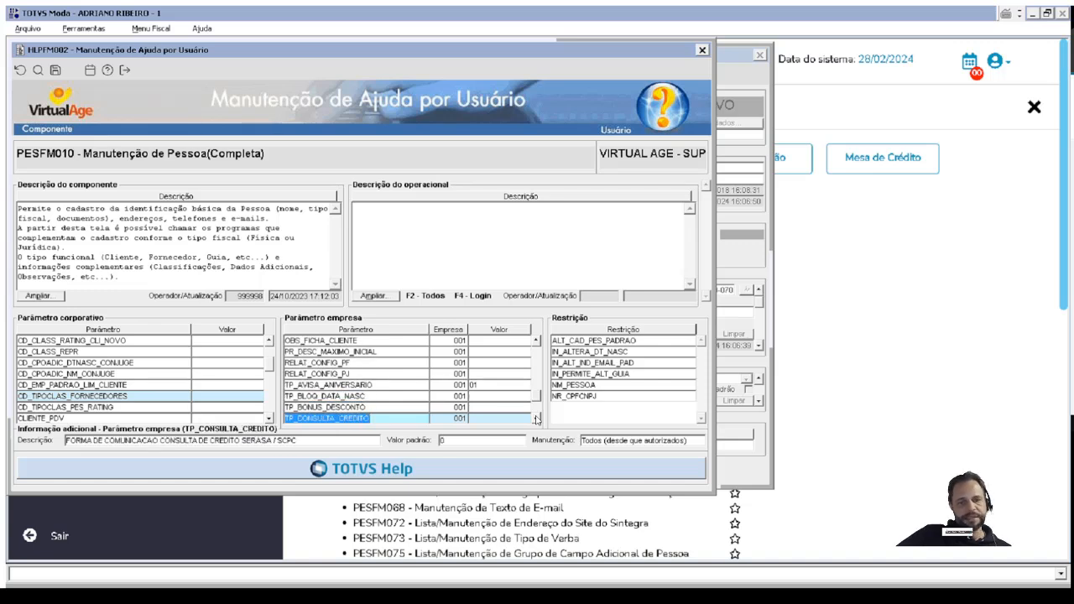
click(537, 419)
click(537, 419)
click(537, 419)
click(537, 418)
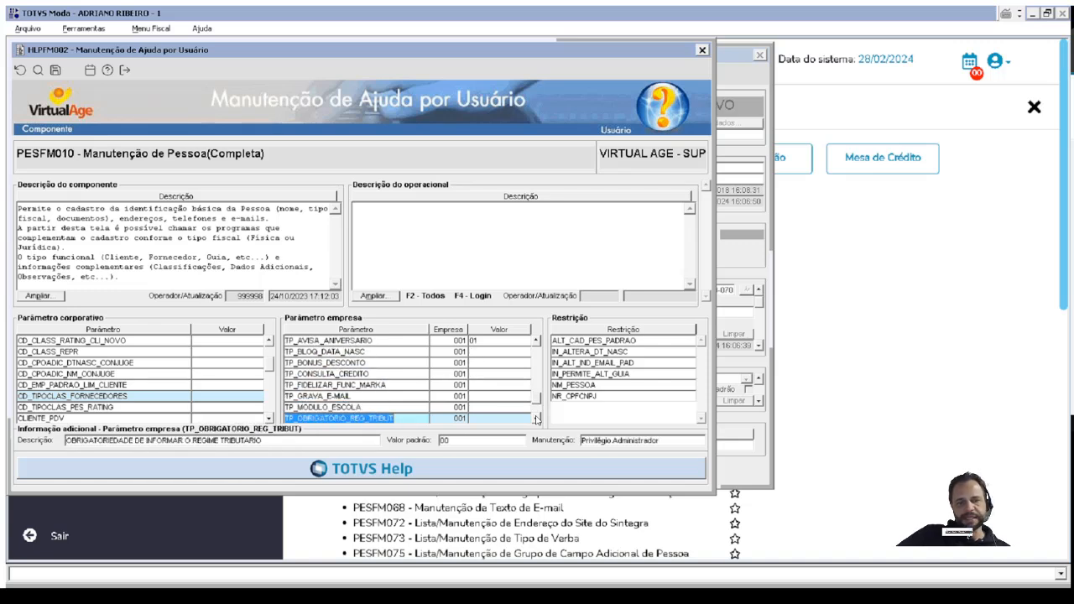
click(537, 418)
click(536, 419)
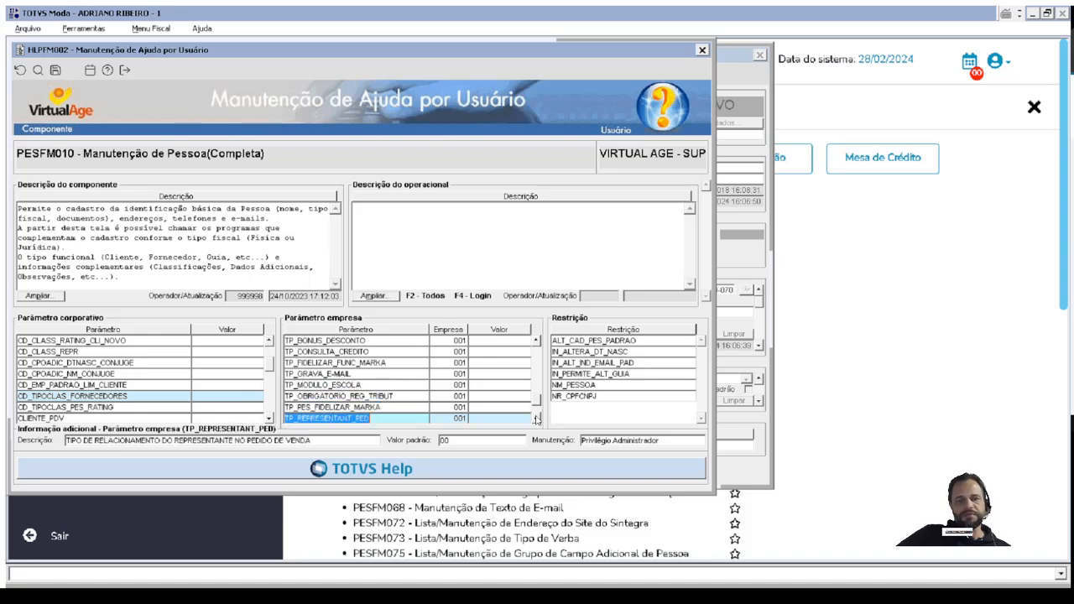
click(537, 418)
click(537, 419)
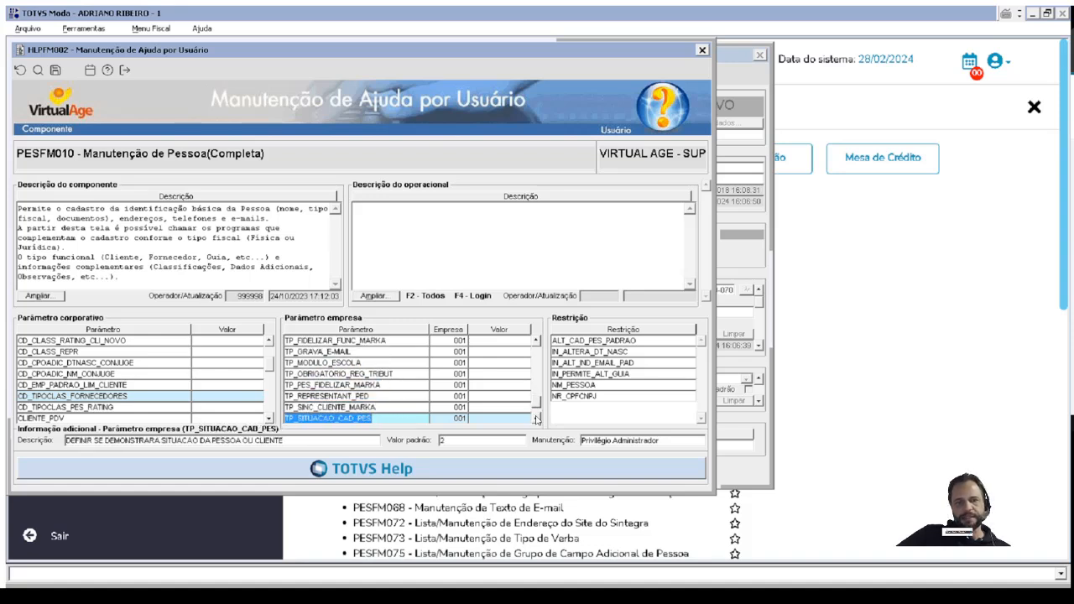
click(537, 418)
click(537, 419)
click(537, 419)
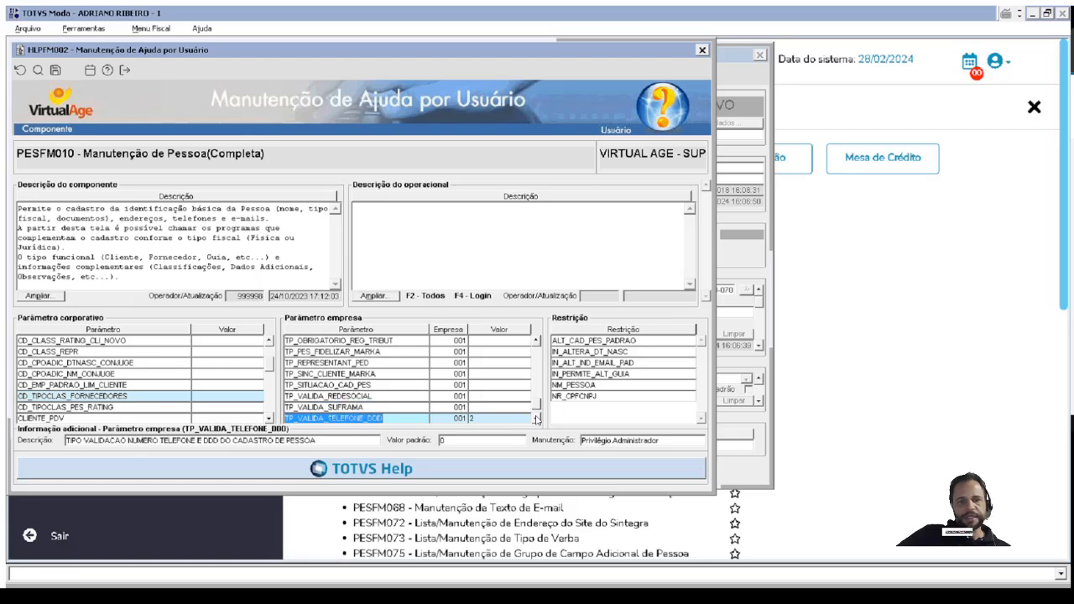
click(537, 419)
click(536, 419)
click(537, 418)
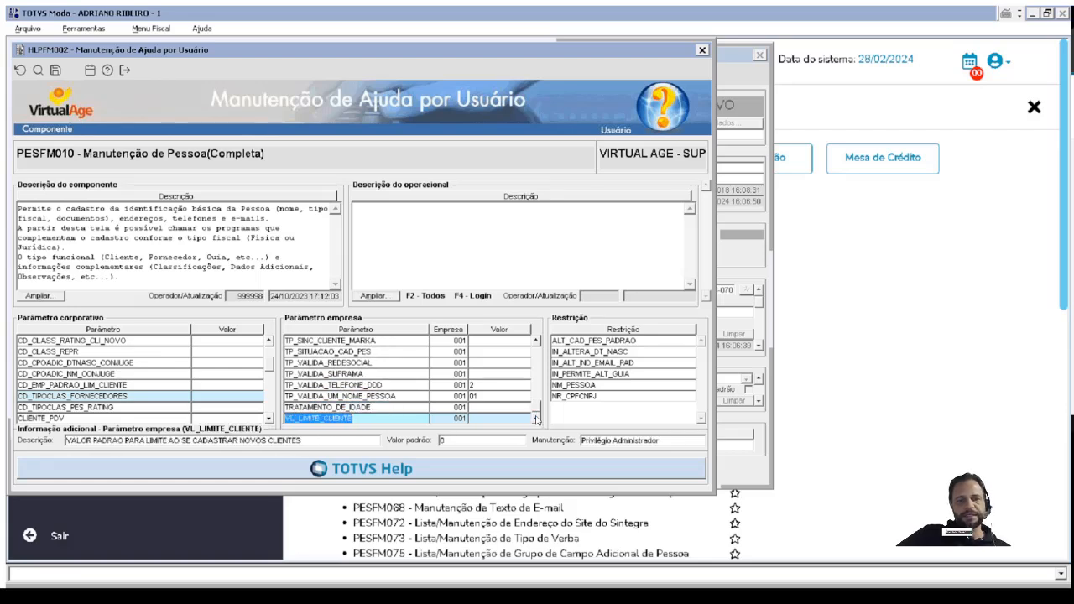
Return to the first company parameters and review them from CD_IMPRESSORA_CARTAO as far as IN_CLIENTE_AUTOMATICO.
drag(536, 408, 537, 335)
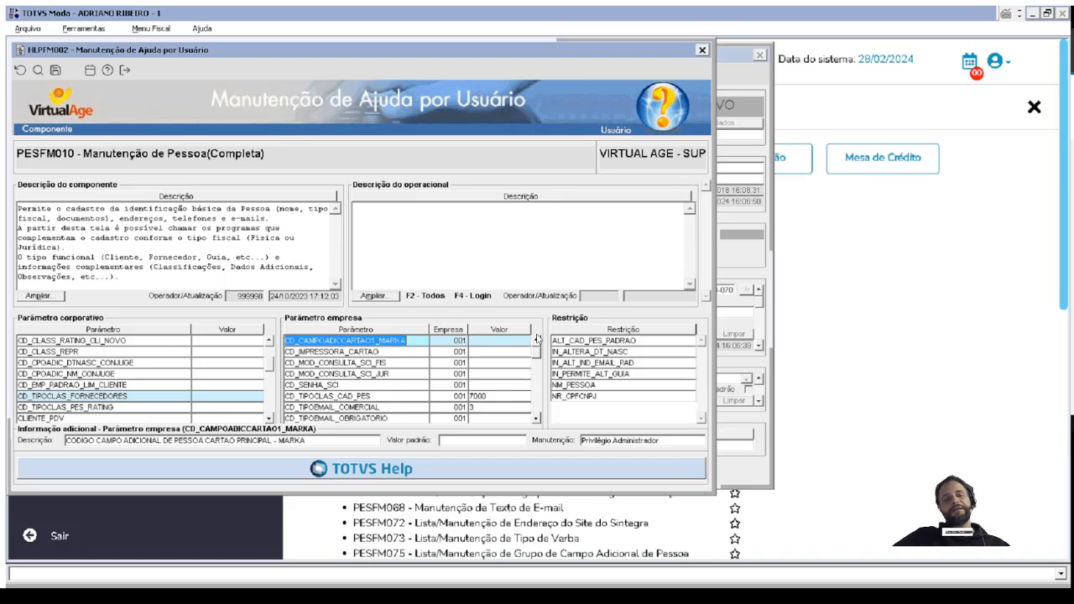
click(380, 352)
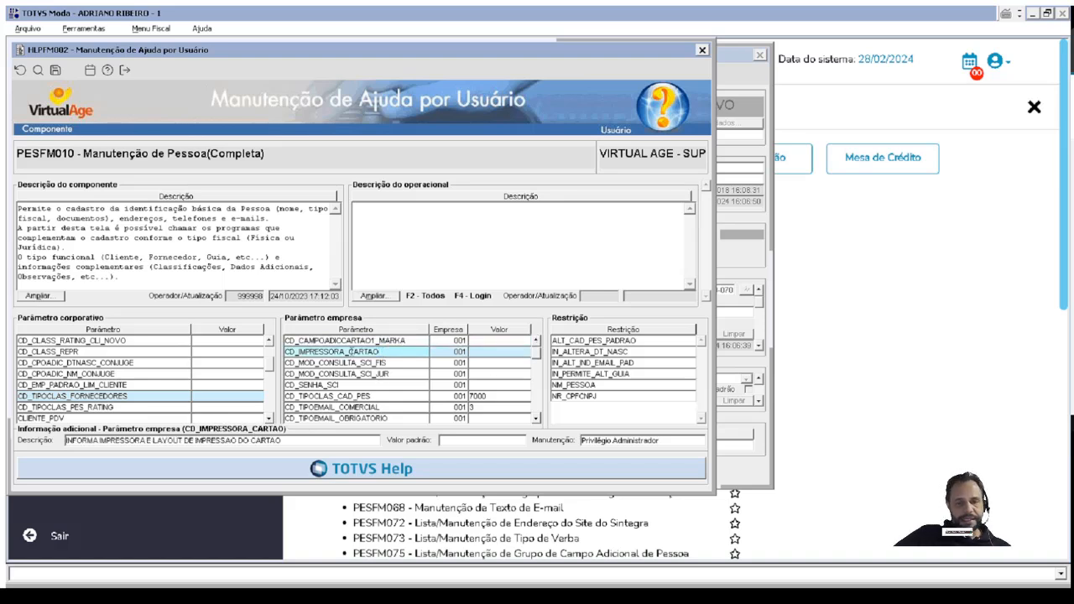
drag(380, 352, 301, 352)
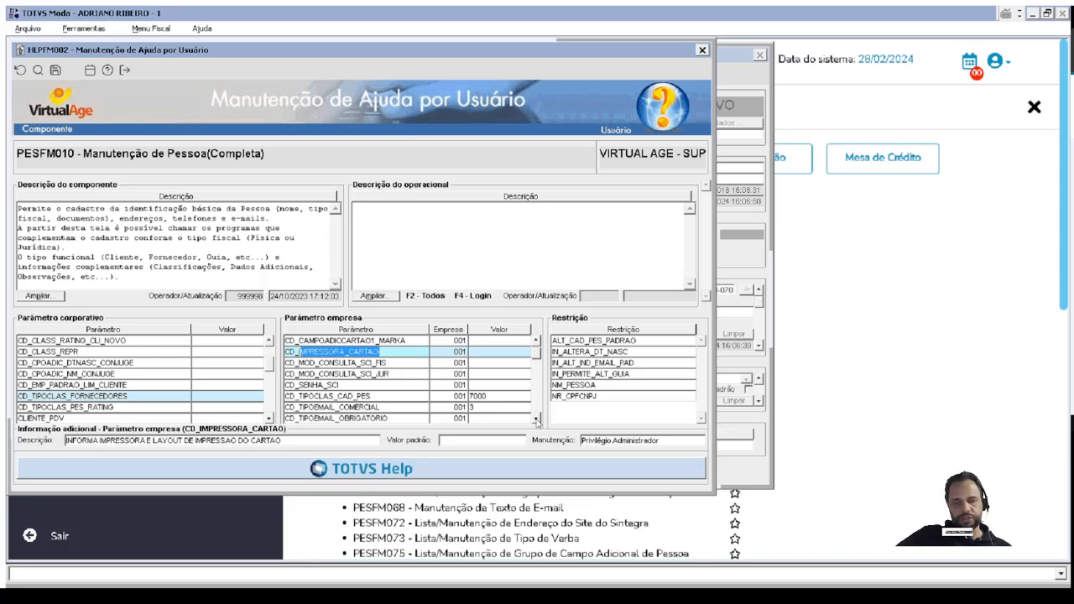
click(537, 419)
click(537, 419)
click(537, 418)
click(537, 419)
click(537, 418)
click(537, 418)
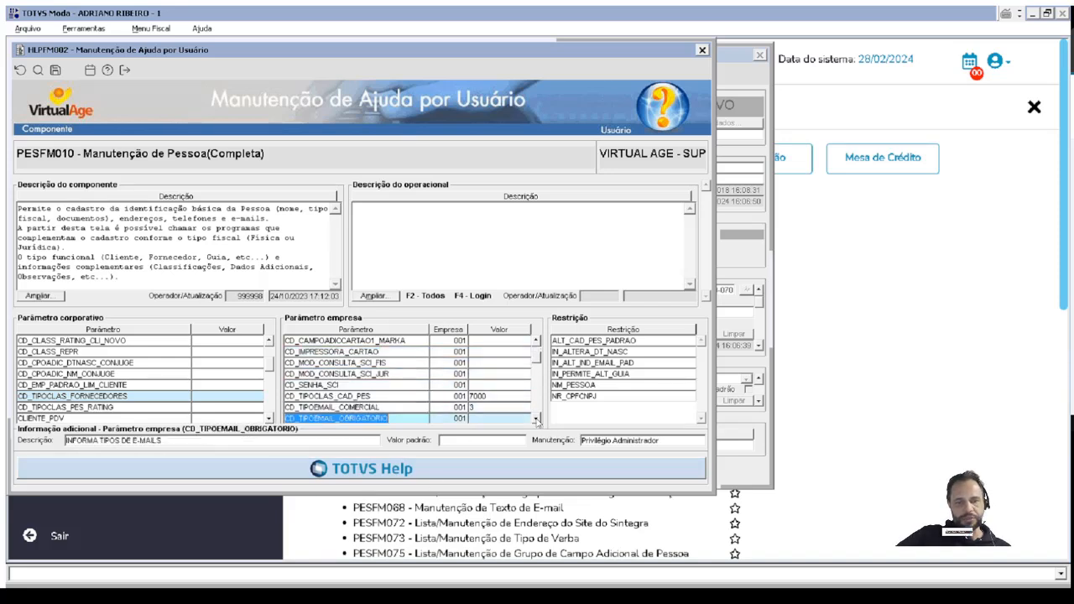
click(537, 418)
click(537, 418)
click(537, 419)
click(536, 418)
click(537, 419)
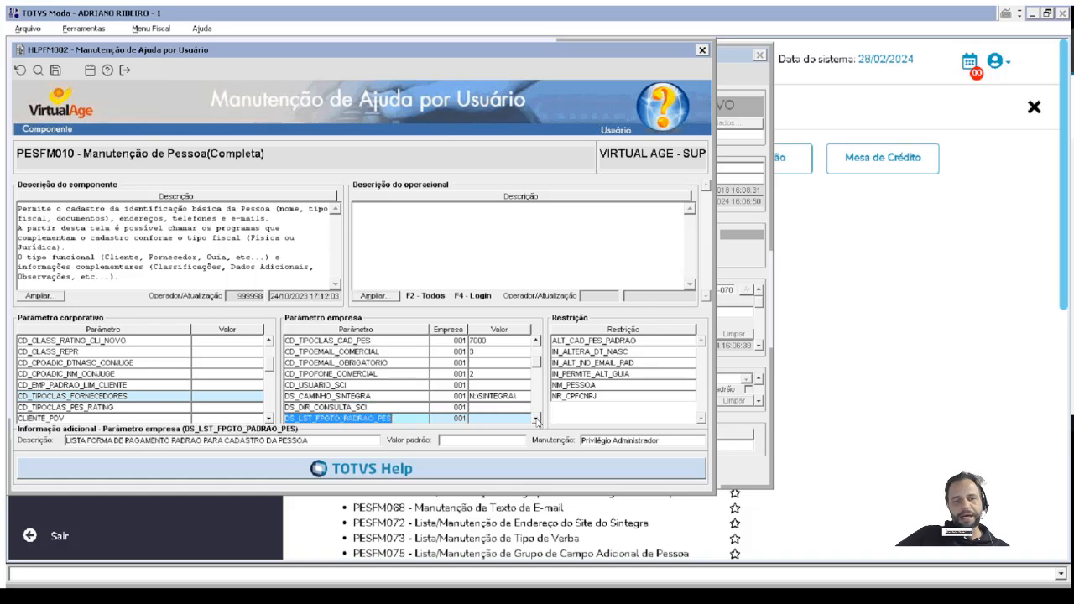
click(536, 419)
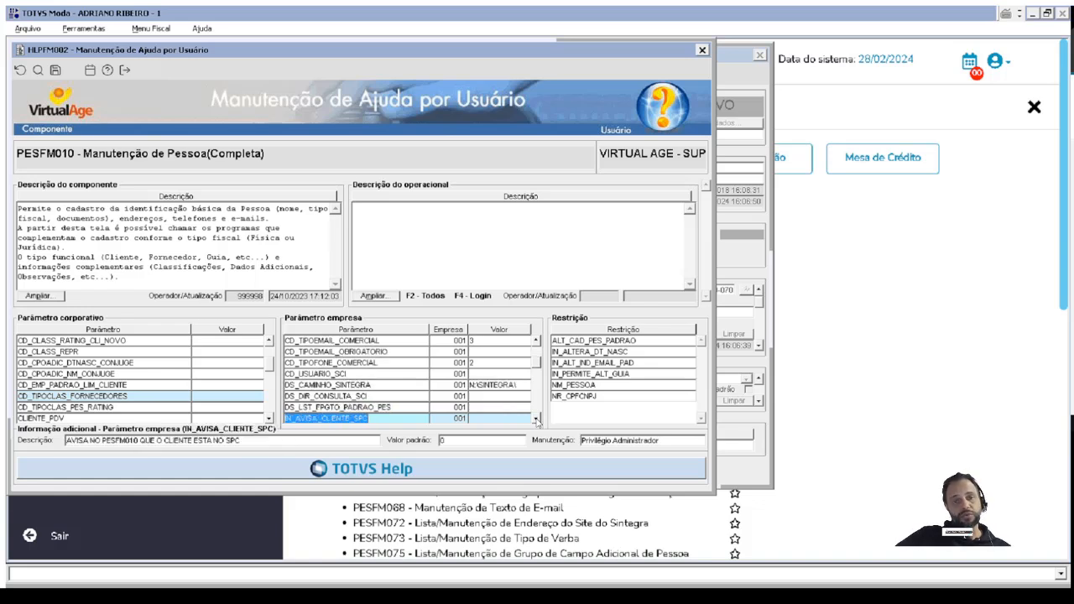
click(537, 419)
click(537, 419)
click(537, 418)
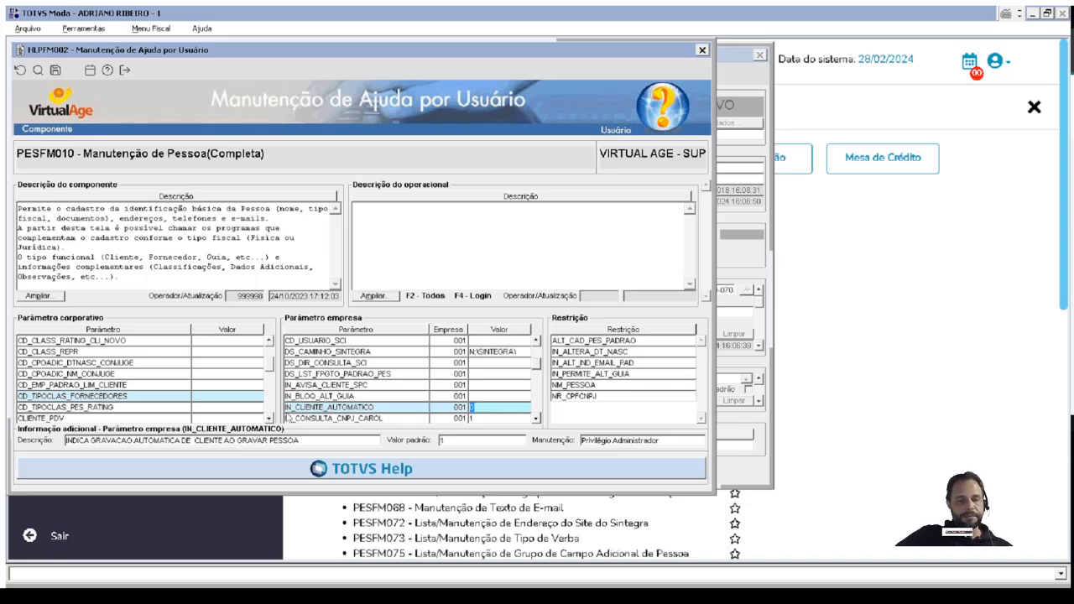
Open the per-company value assignment of IN_CLIENTE_AUTOMATICO, examine its valid values, global value and company 001 value, and close ADMFM014.
double_click(471, 407)
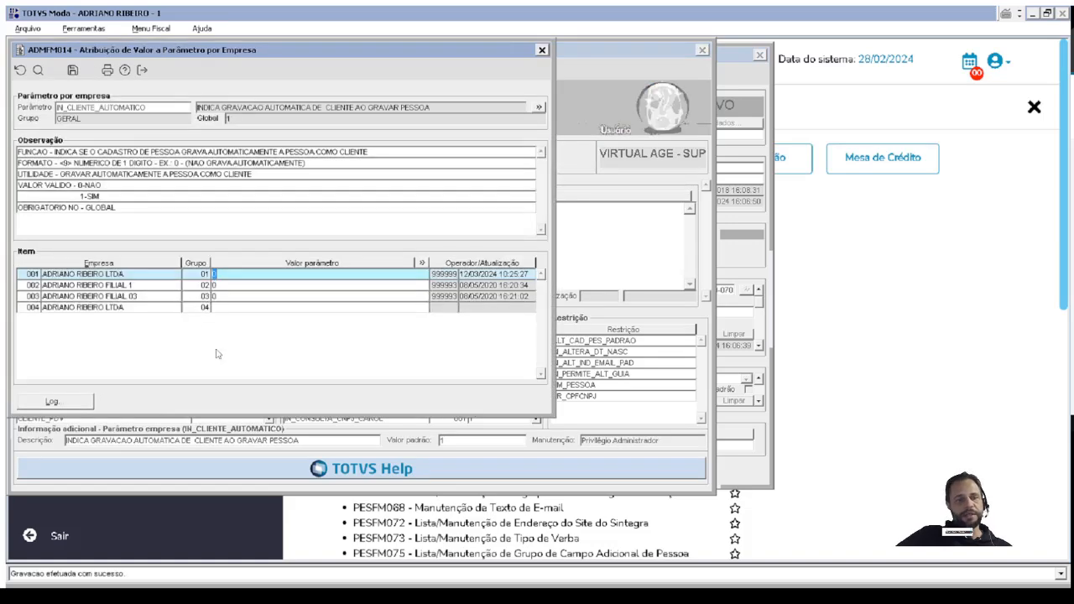
drag(78, 185, 104, 186)
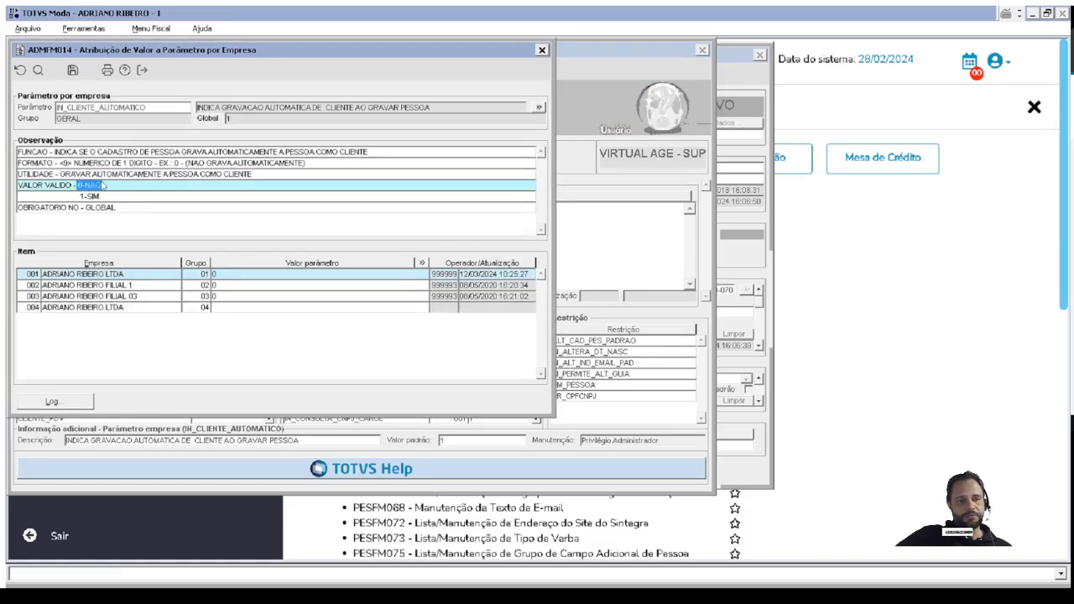
drag(242, 276, 163, 273)
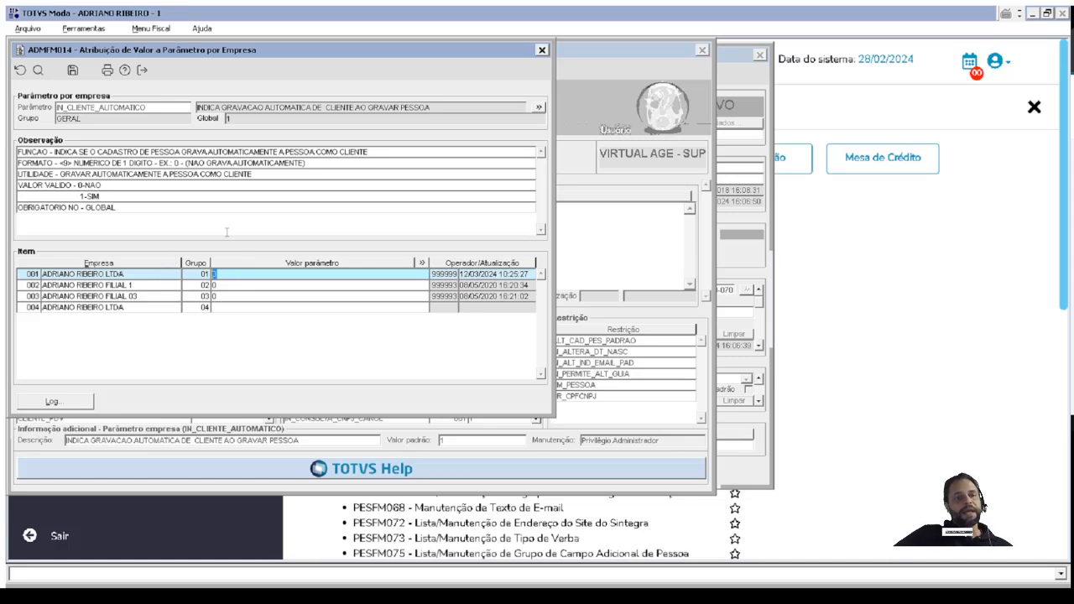
click(228, 118)
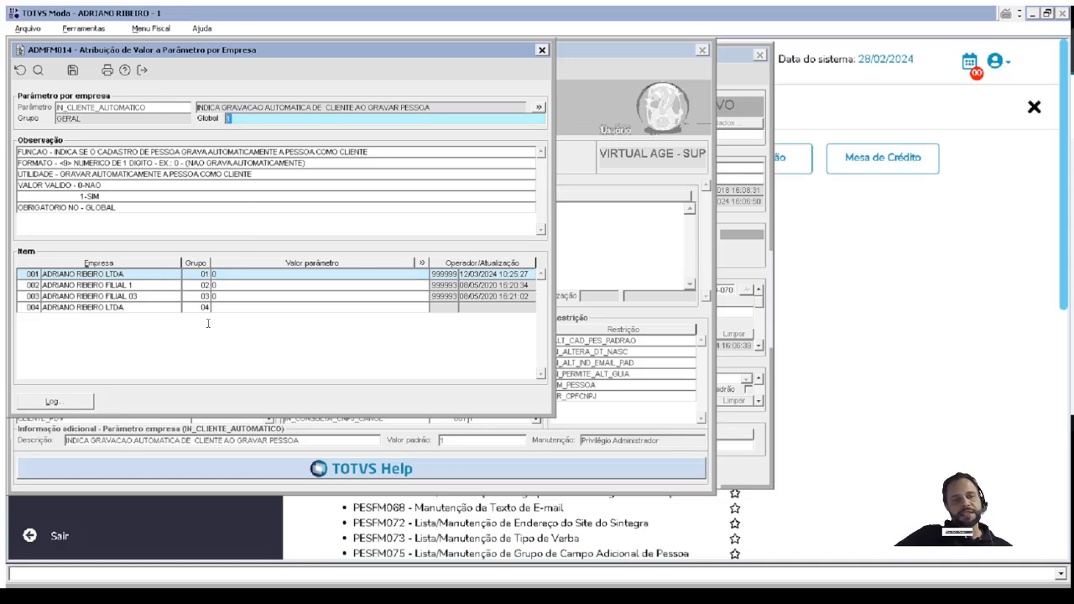
click(234, 274)
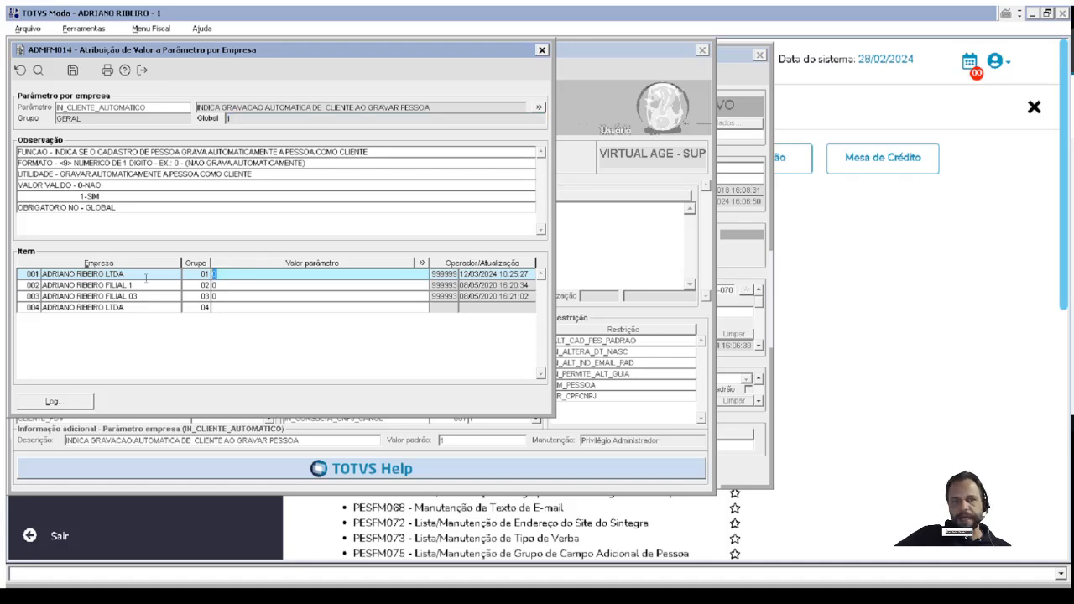
click(541, 50)
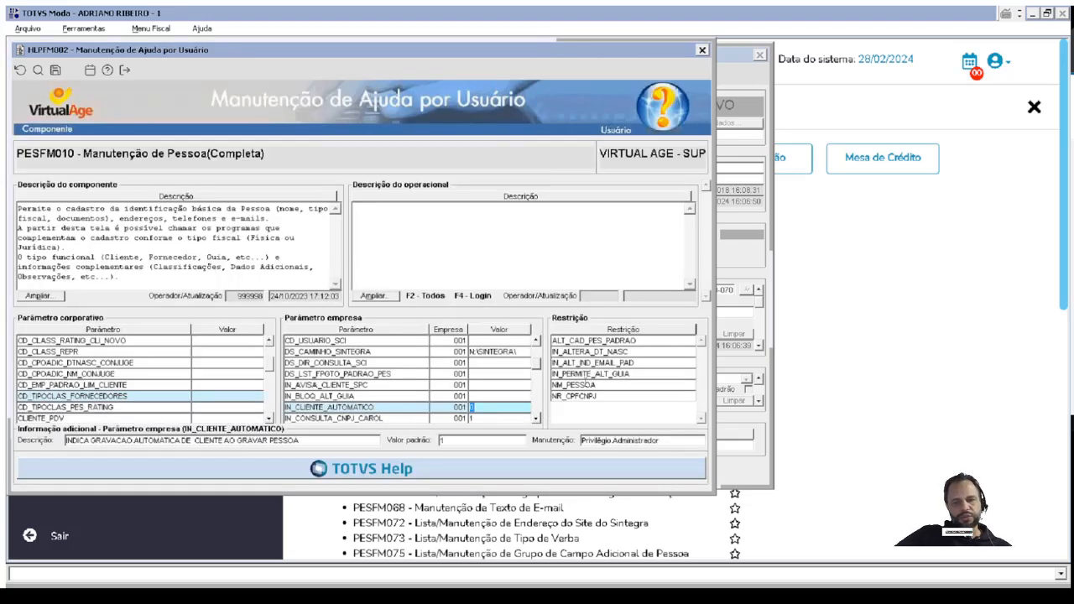
Examine the PESFM010 restrictions NR_CPFCNPJ, ALT_CAD_PES_PADRAO and NM_PESSOA, and close the HLPFM002 help maintenance.
click(591, 397)
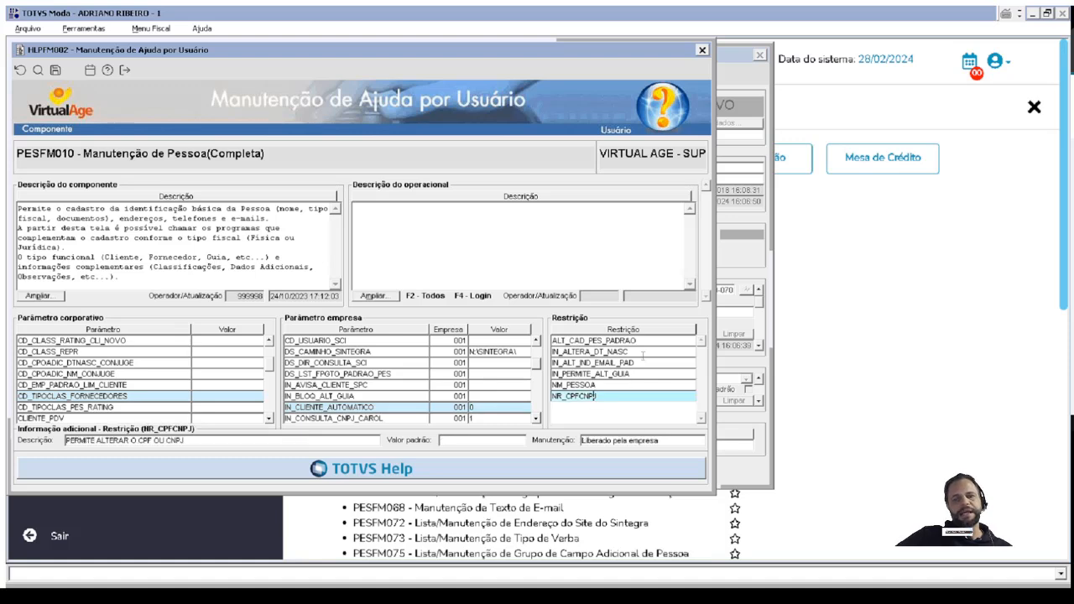
click(665, 341)
click(642, 340)
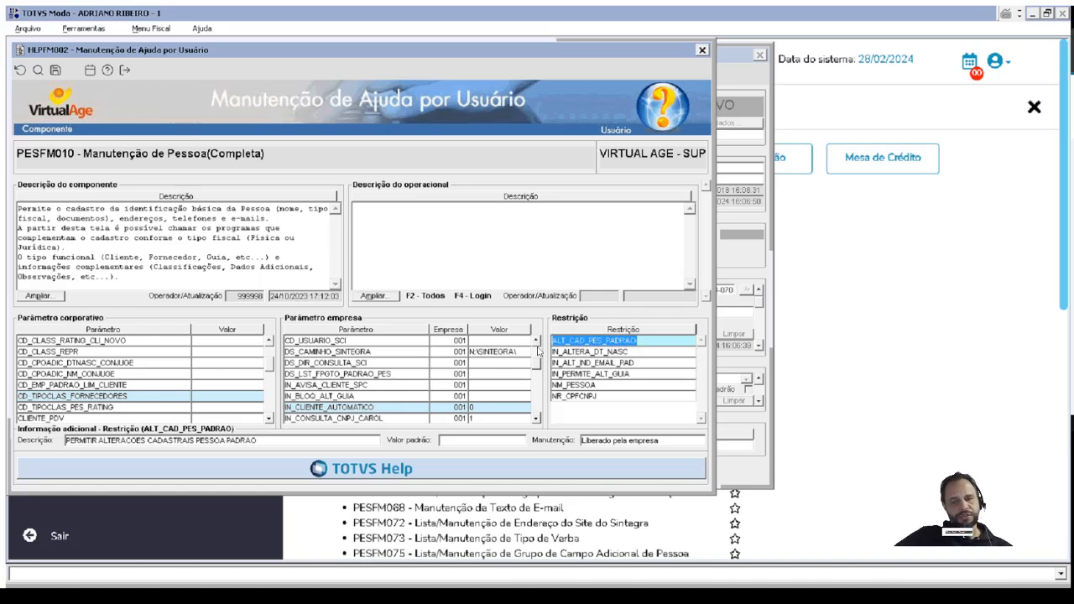
click(600, 385)
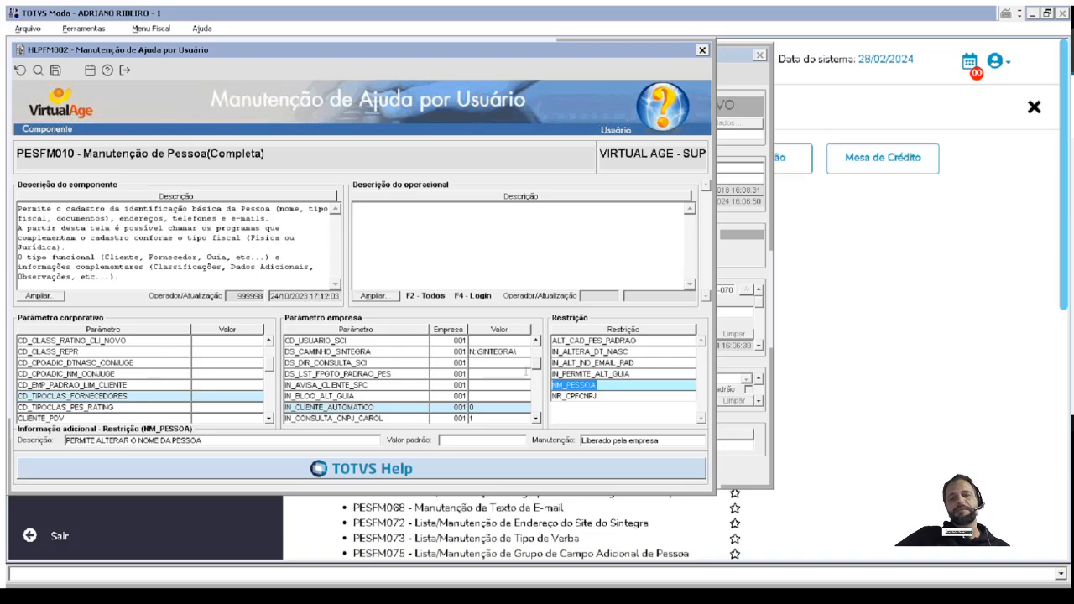
click(573, 395)
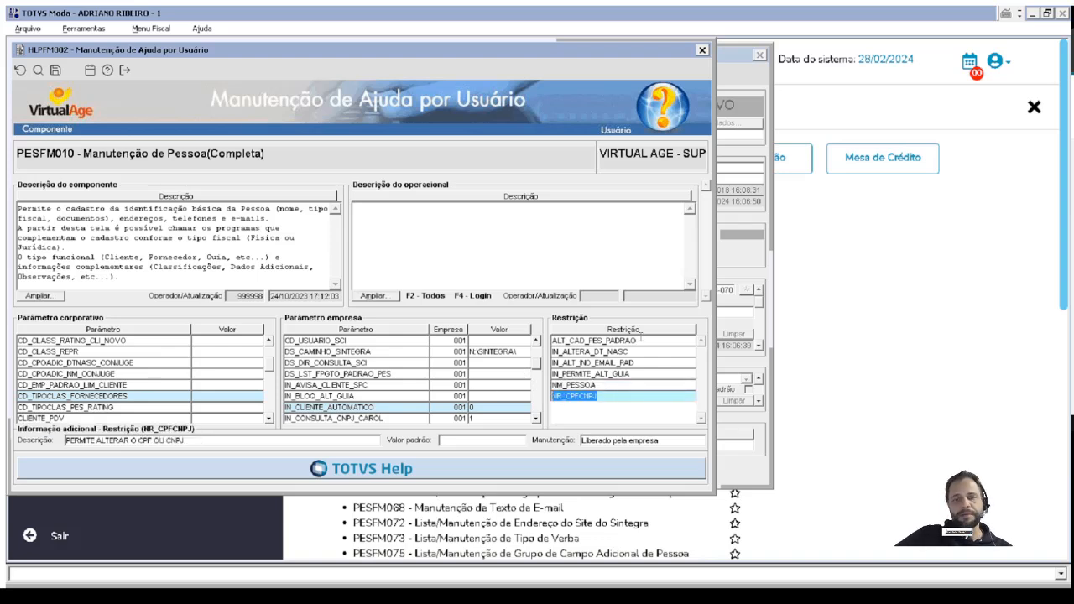
click(639, 340)
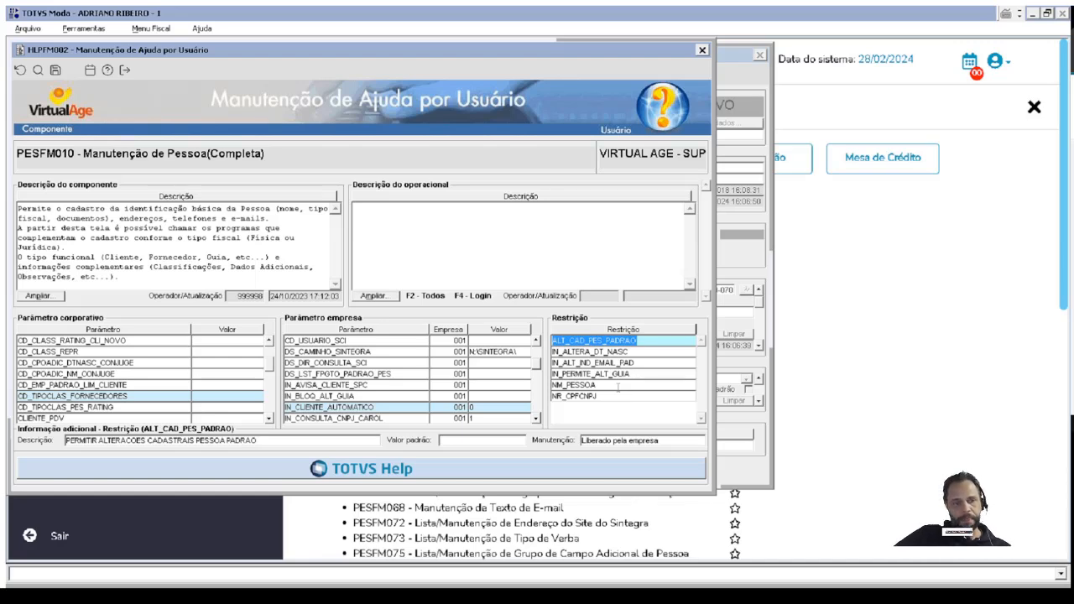
click(702, 50)
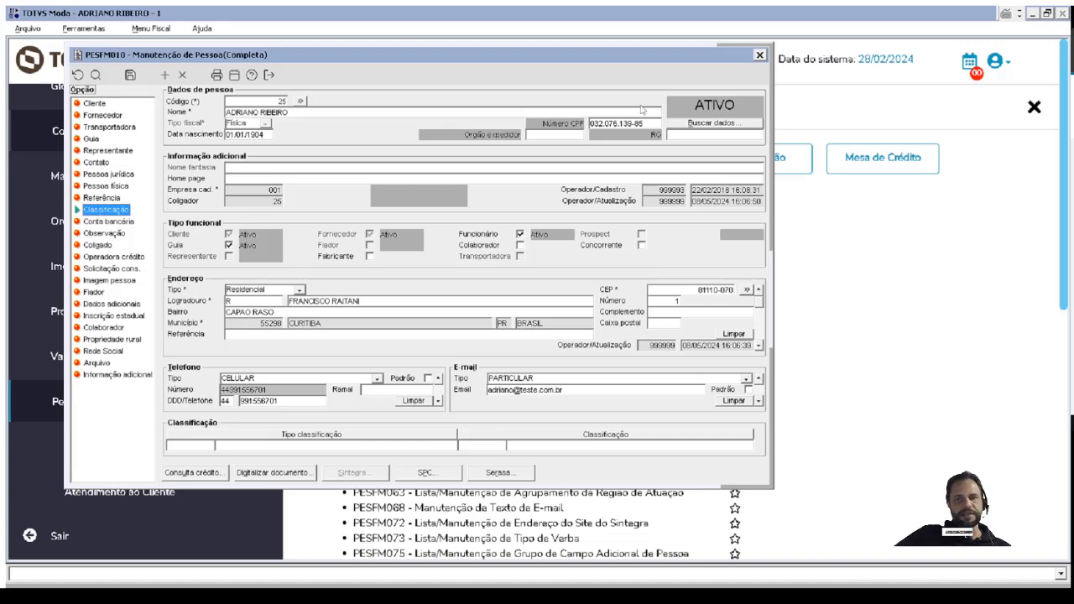
Open the additional data of person 25 and examine the SUFRAMA field in the CLIENTE additional field group.
click(96, 307)
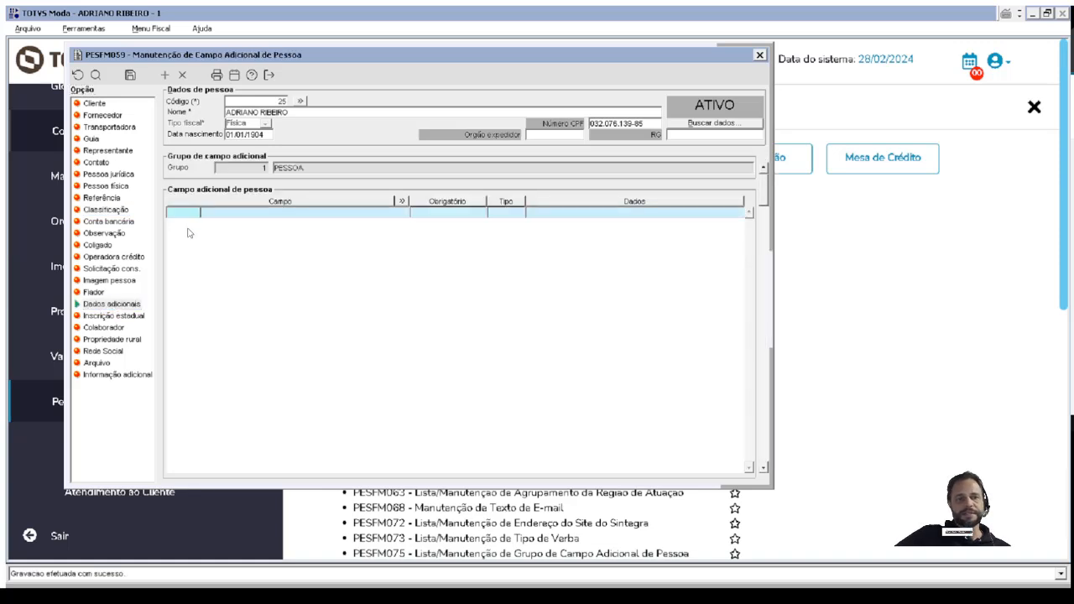
click(763, 471)
click(763, 472)
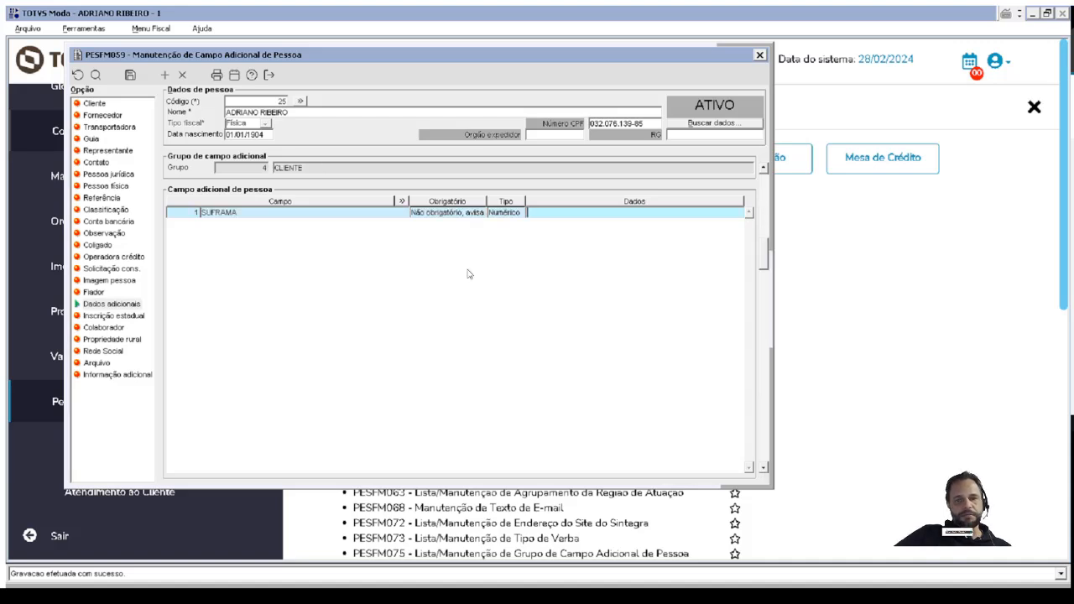
drag(329, 166, 277, 164)
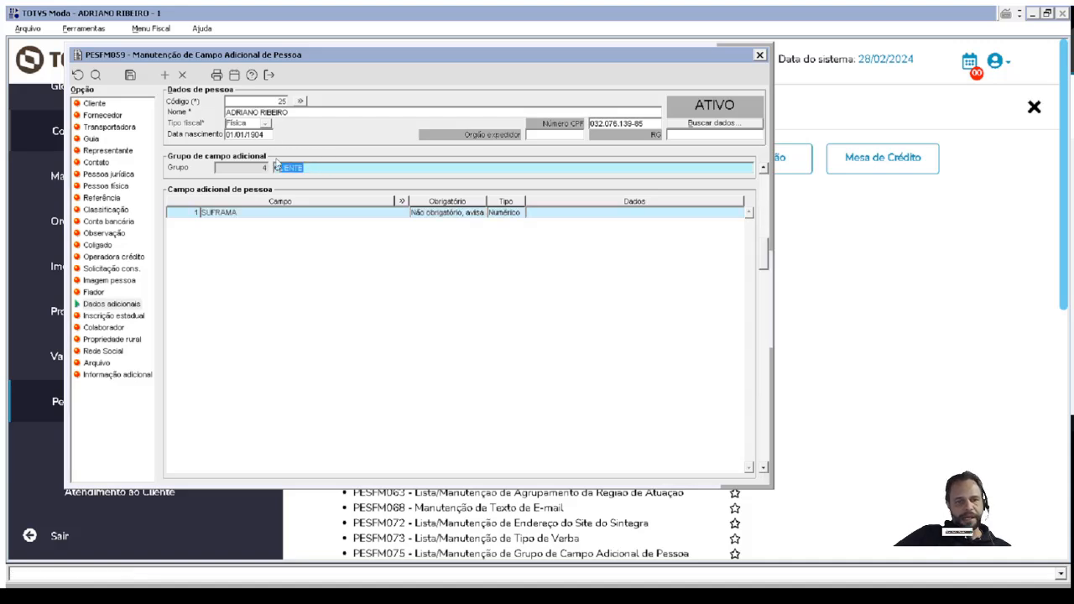
click(192, 211)
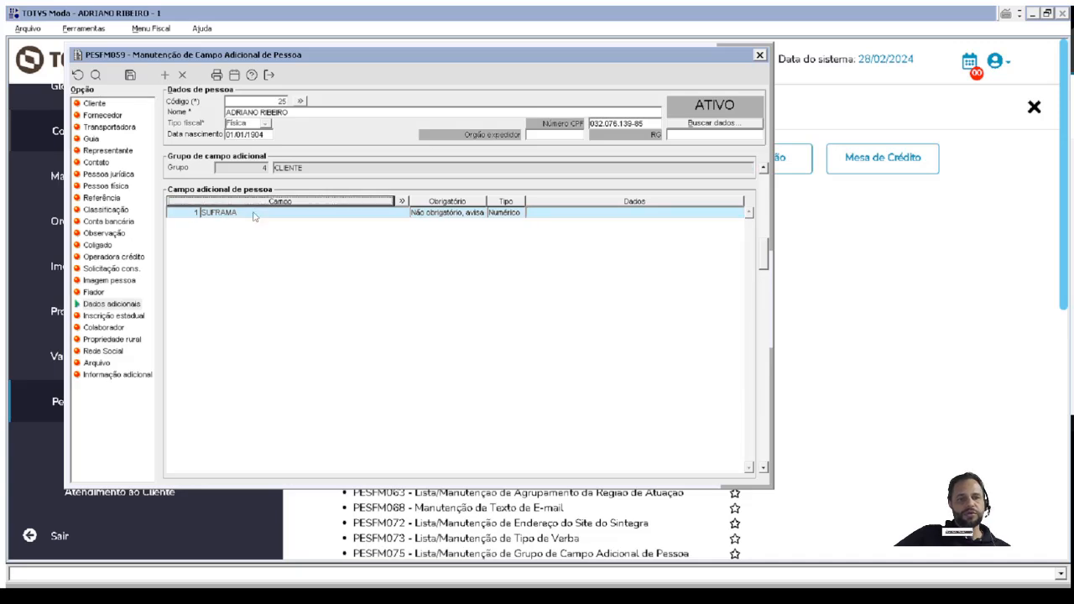
Finish examining the SUFRAMA field of person 25 and close PESFM059 and the PESFM010 person maintenance.
click(255, 215)
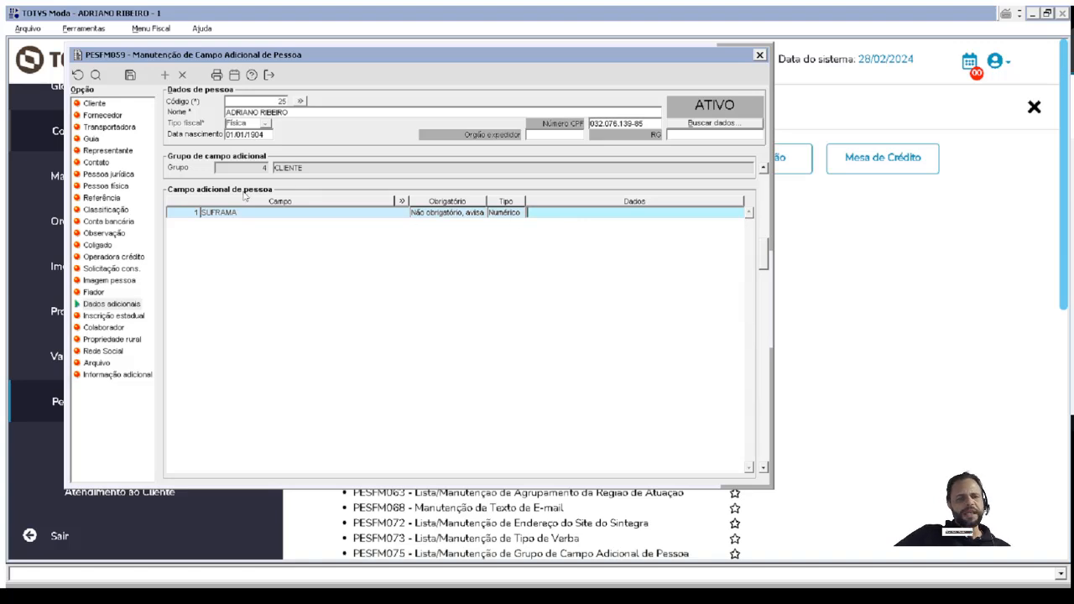
click(759, 55)
click(506, 345)
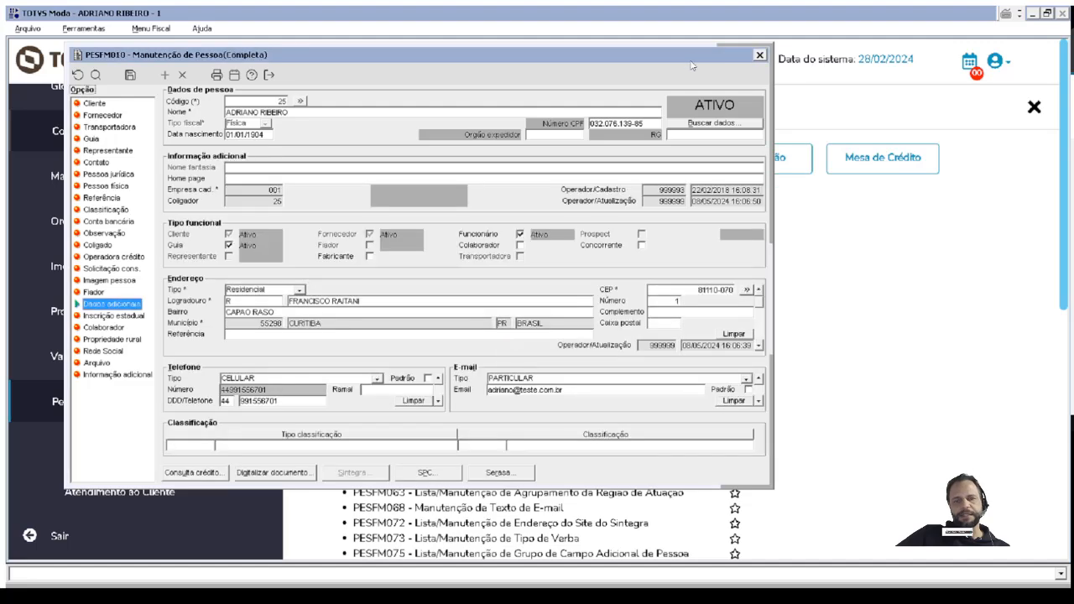
click(759, 54)
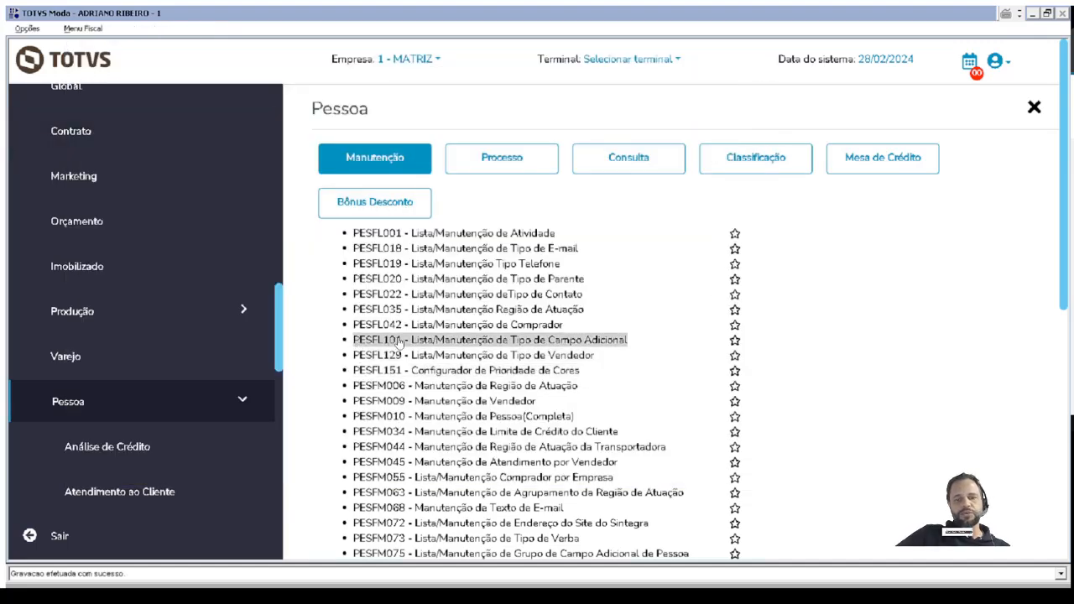
Open PESFL101 additional field type maintenance and examine the existing field types, including REDE SOCIAL.
click(419, 340)
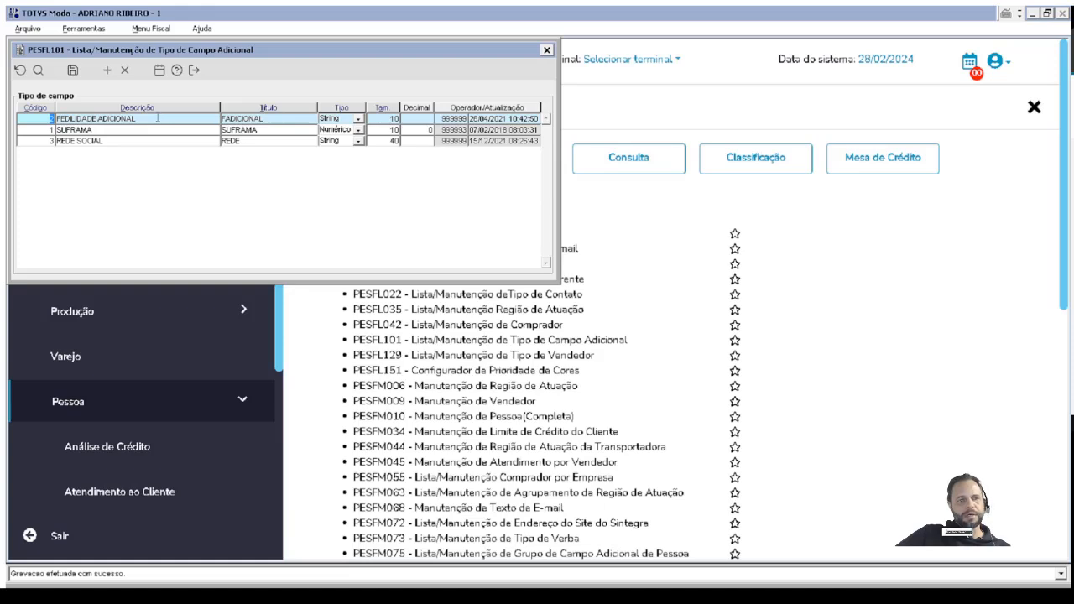
click(106, 123)
click(137, 141)
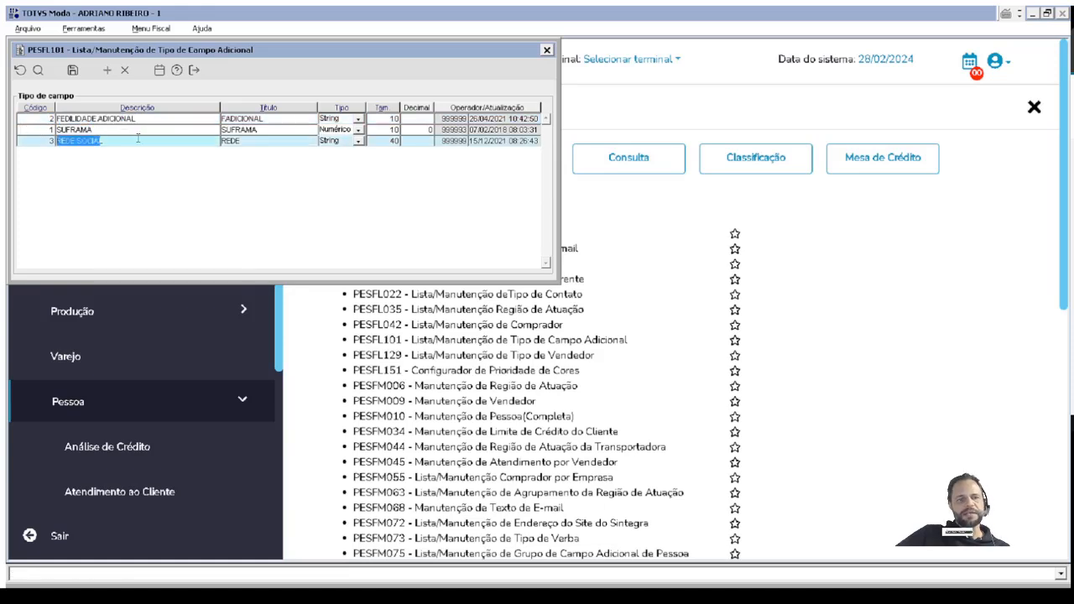
drag(104, 141, 74, 141)
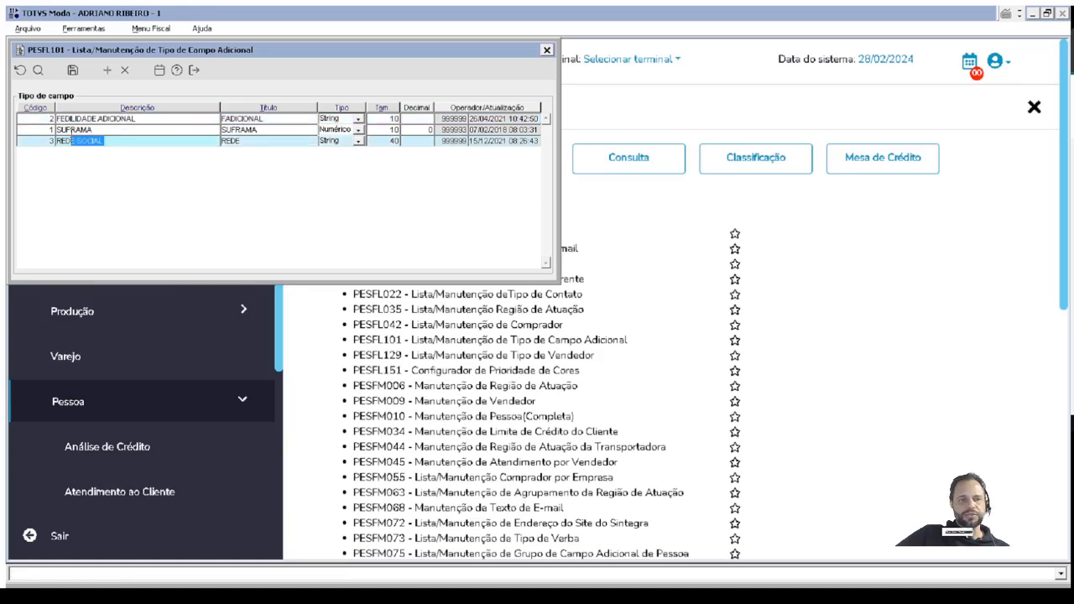
Add a new additional field type with CHAPA as both its description and title.
click(107, 70)
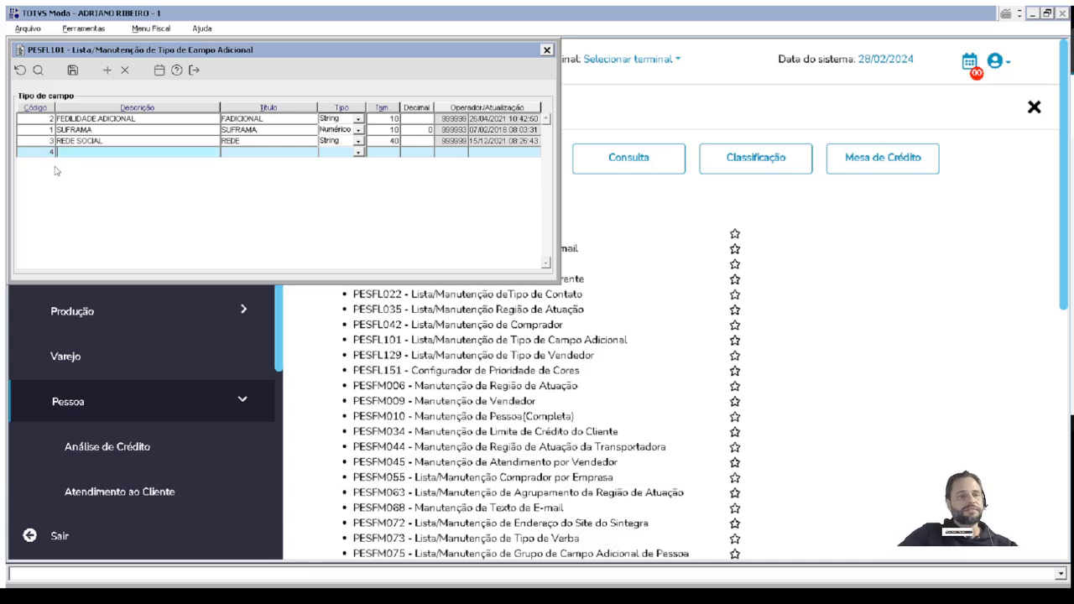
text(CHAPA)
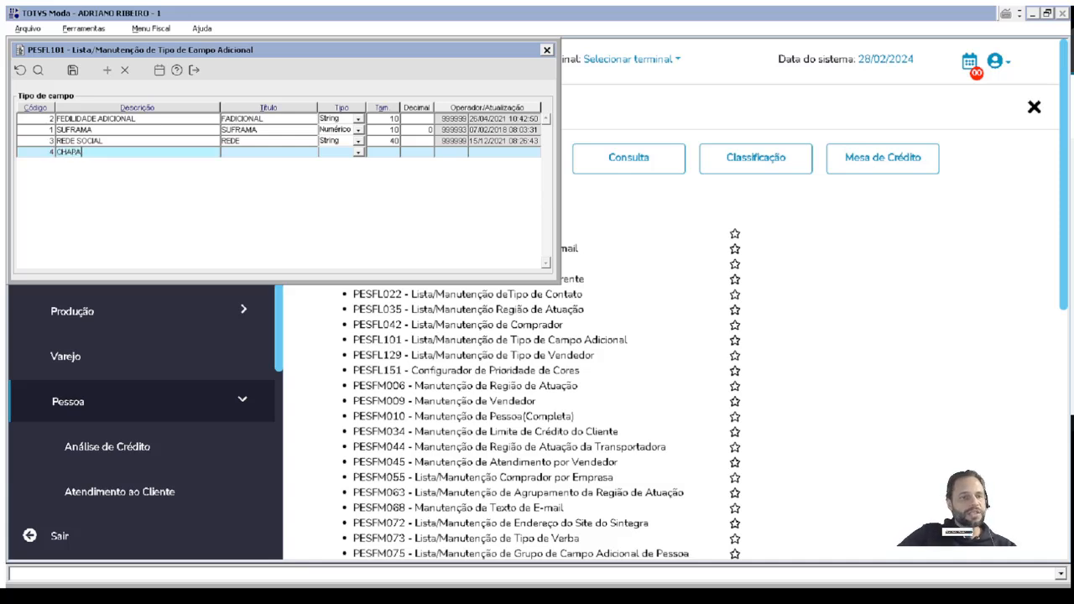
key(Tab)
text(CHAPA)
key(Tab)
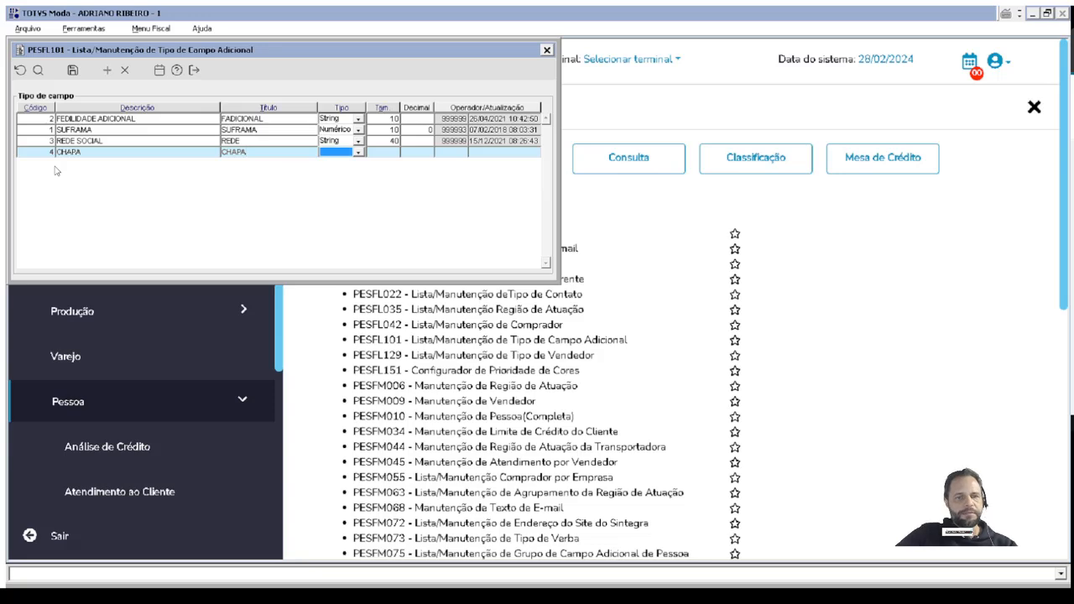
Set the CHAPA field's type to String and its size to 20, save it and close PESFL101.
key(alt+Down)
key(Down)
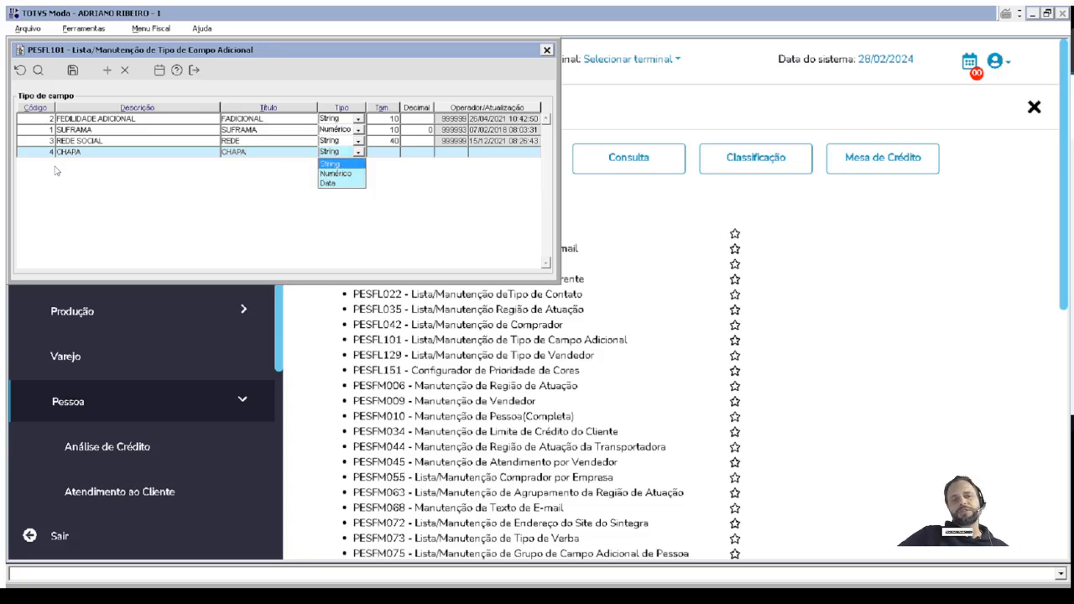
key(Down)
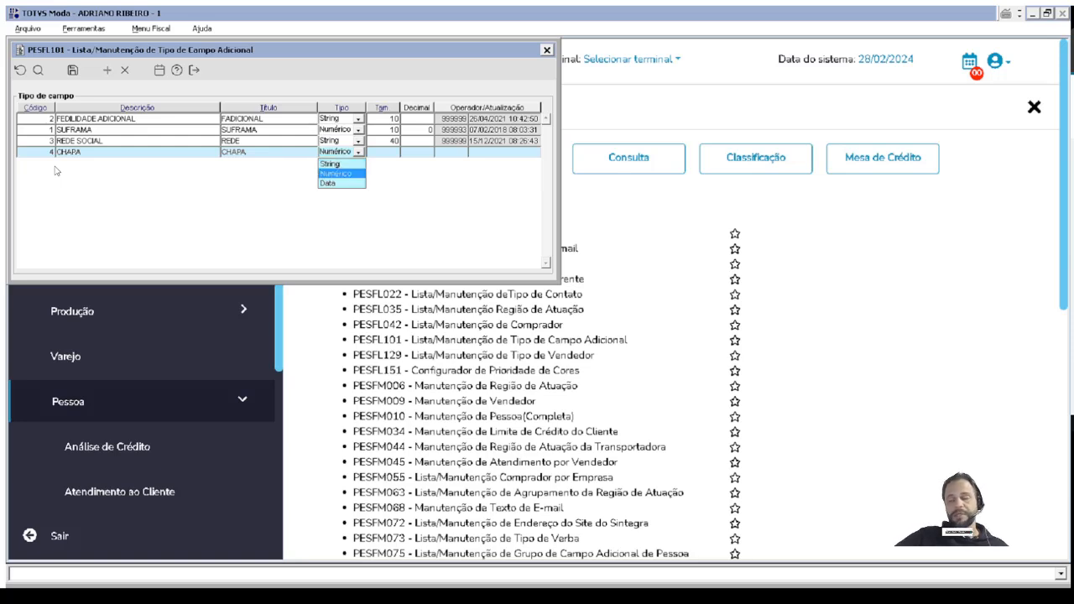
key(Down)
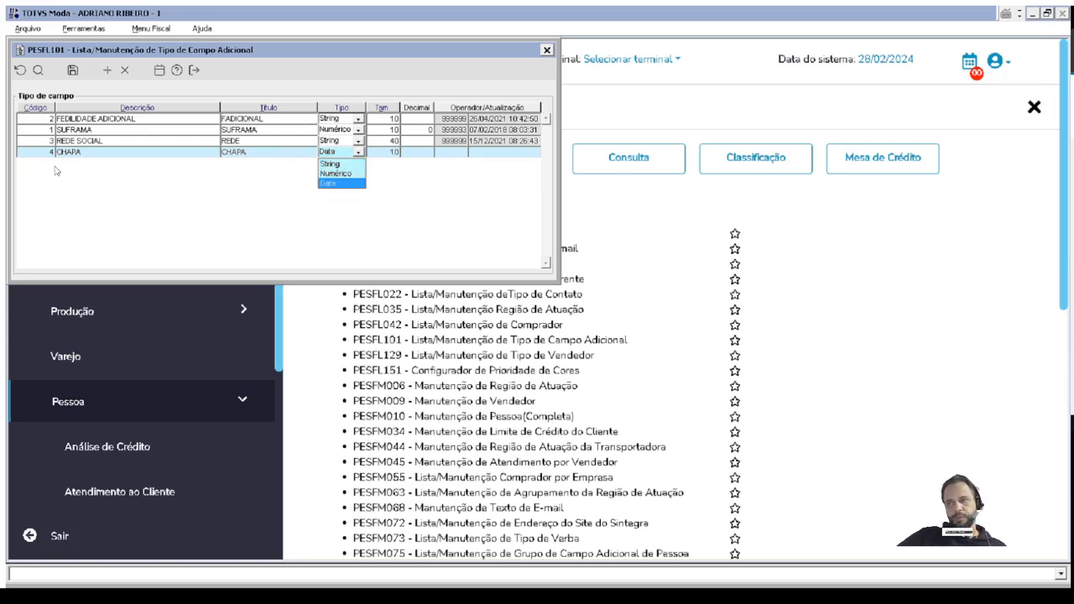
key(Up)
key(Up)
key(Return)
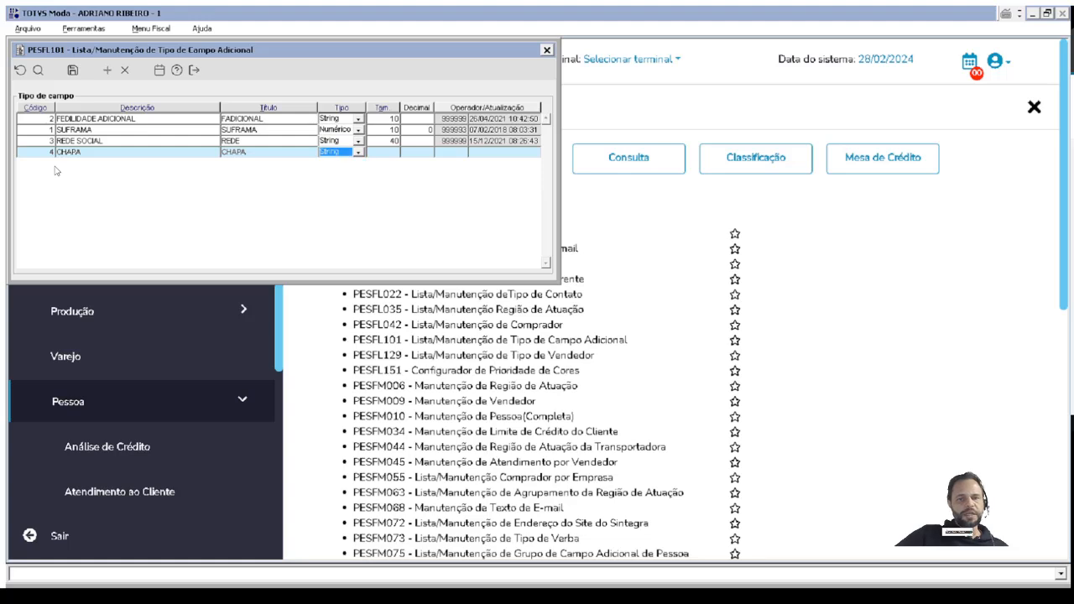
click(376, 155)
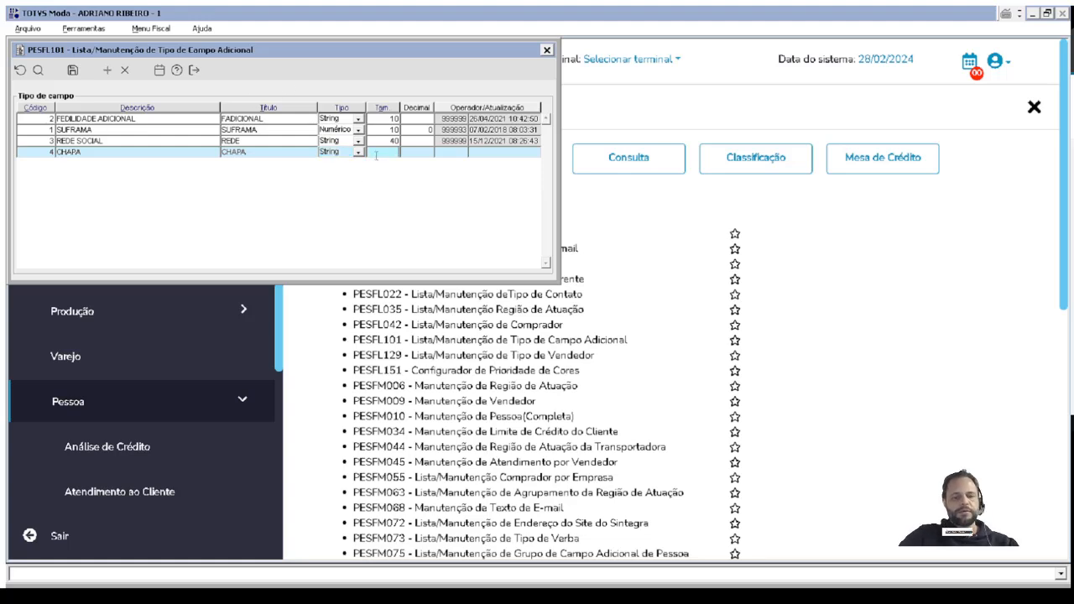
text(20)
key(ctrl+s)
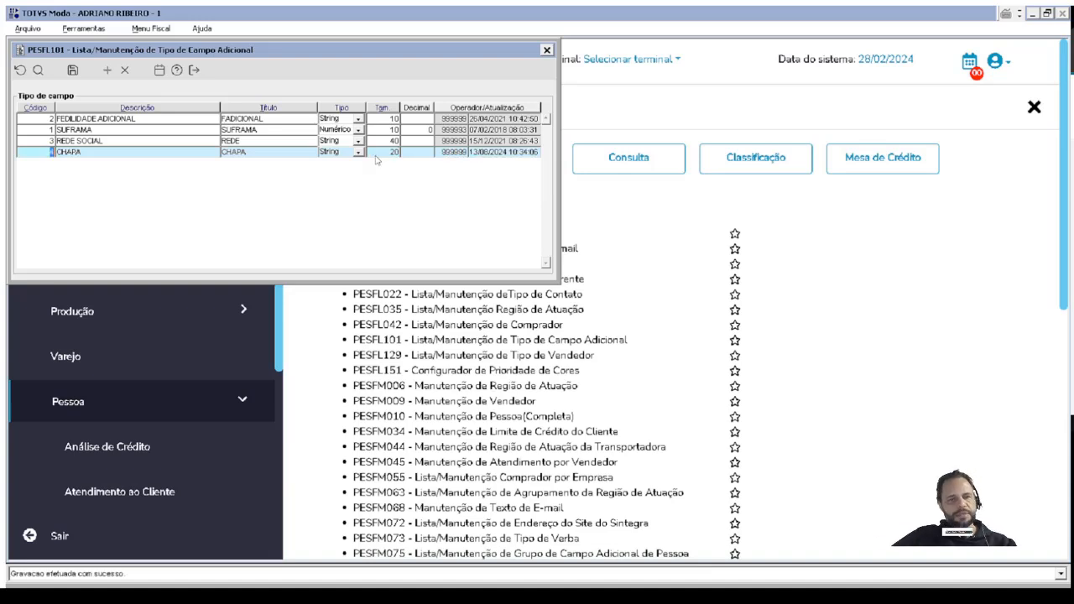
key(Escape)
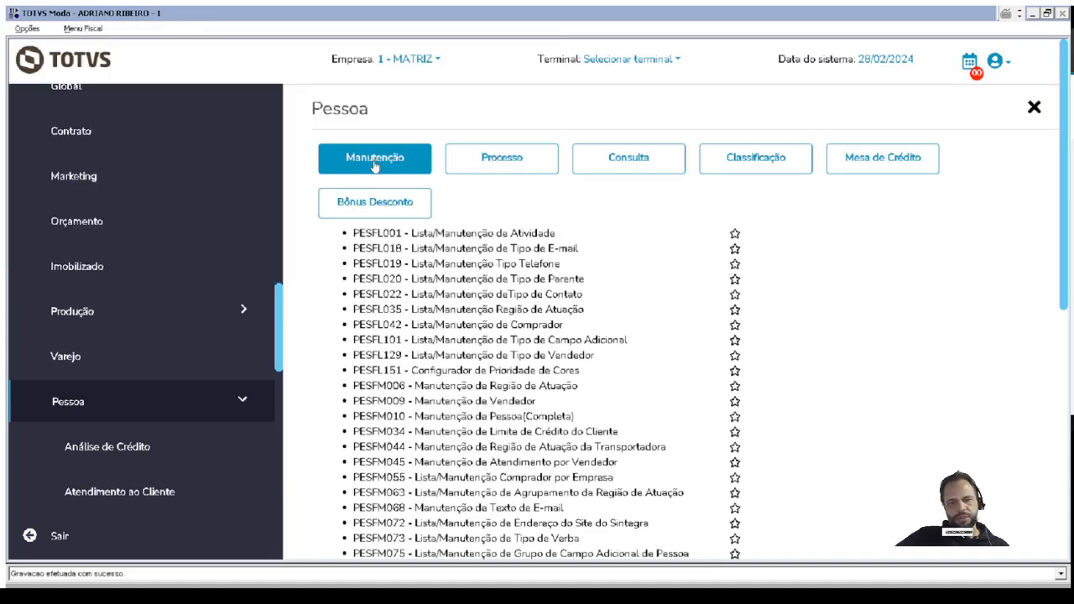
Query the person additional field groups in PESFM075, examine them as far as CLIENTE, and close the list.
scroll(1067, 297, down, 1)
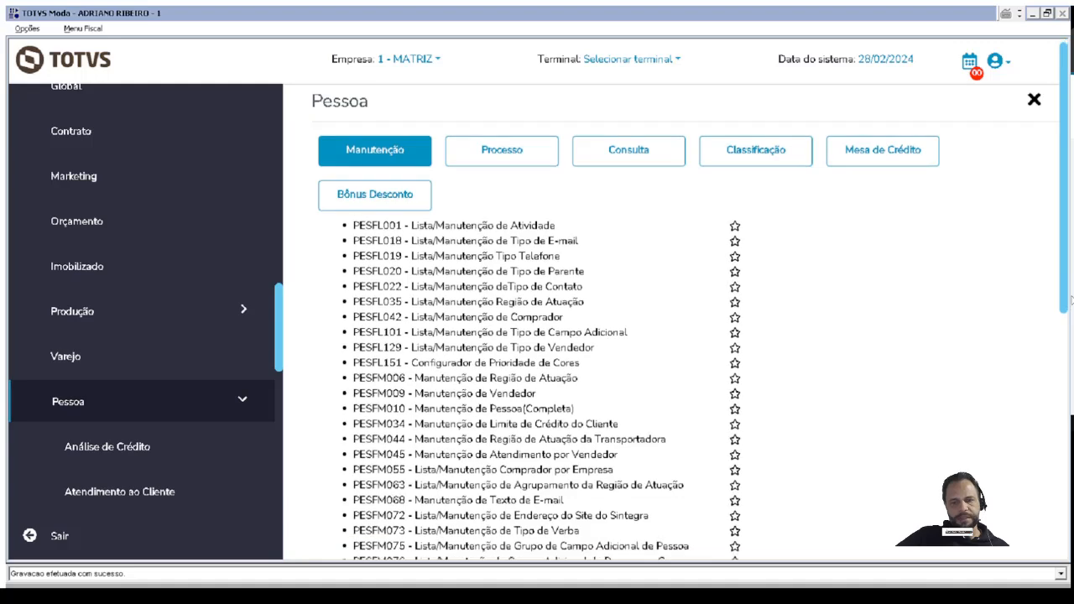
scroll(1067, 311, down, 2)
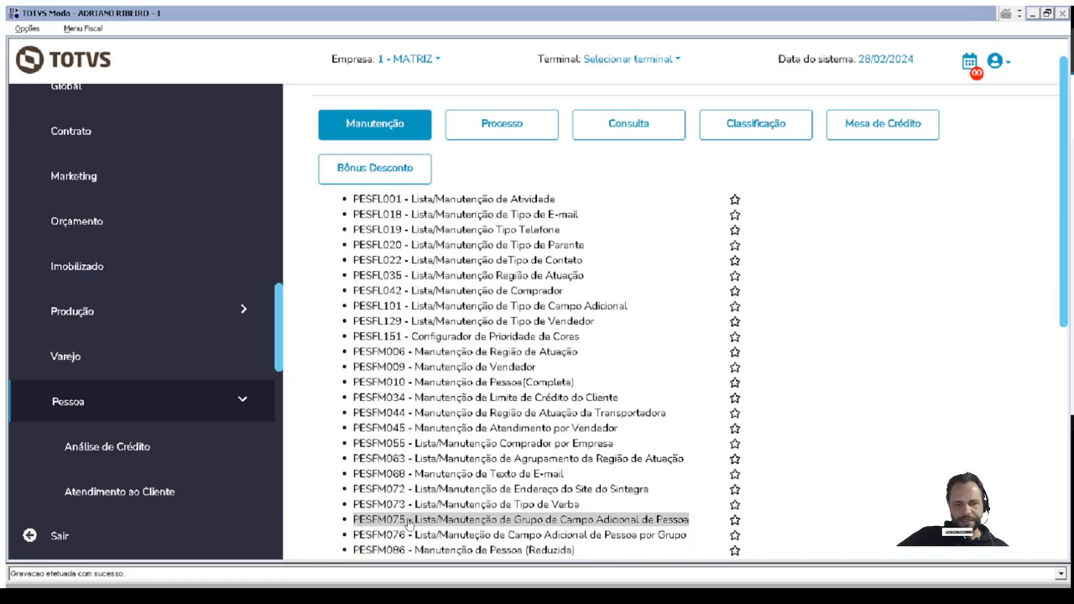
click(408, 521)
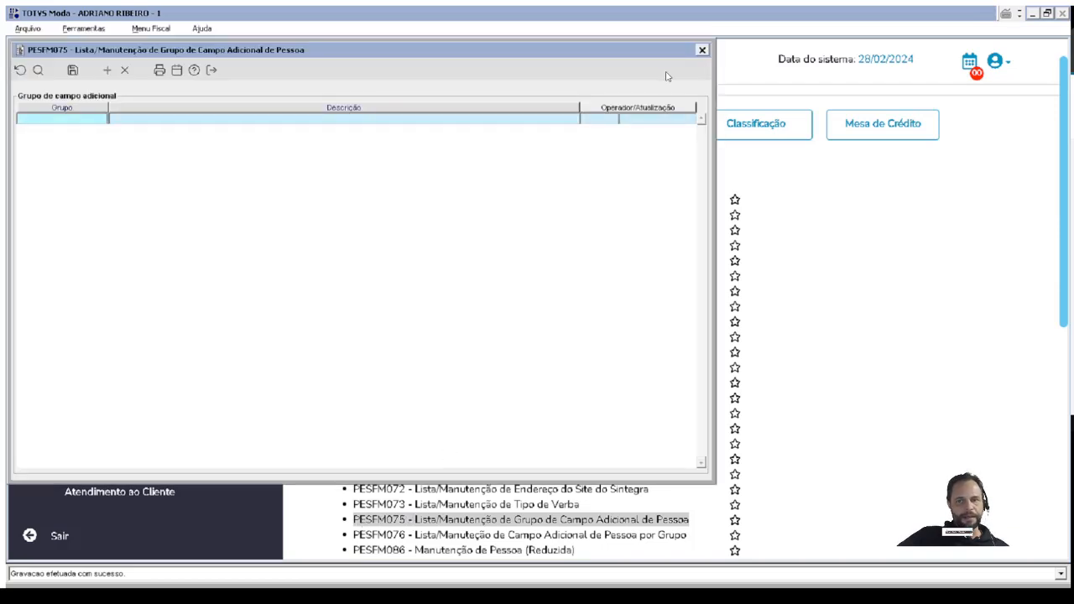
click(38, 71)
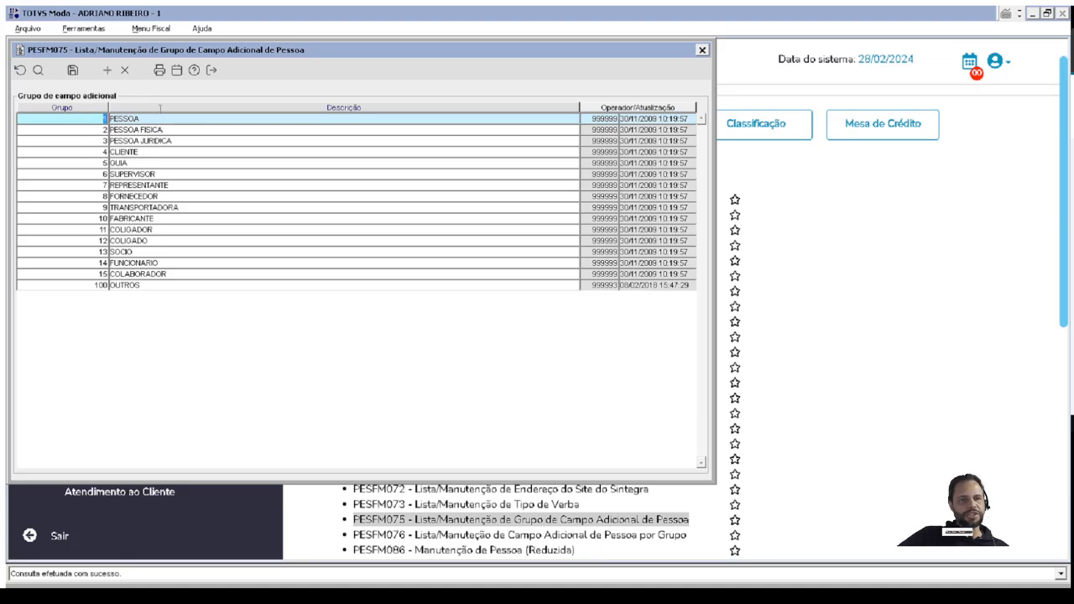
key(Down)
key(Down)
key(Down)
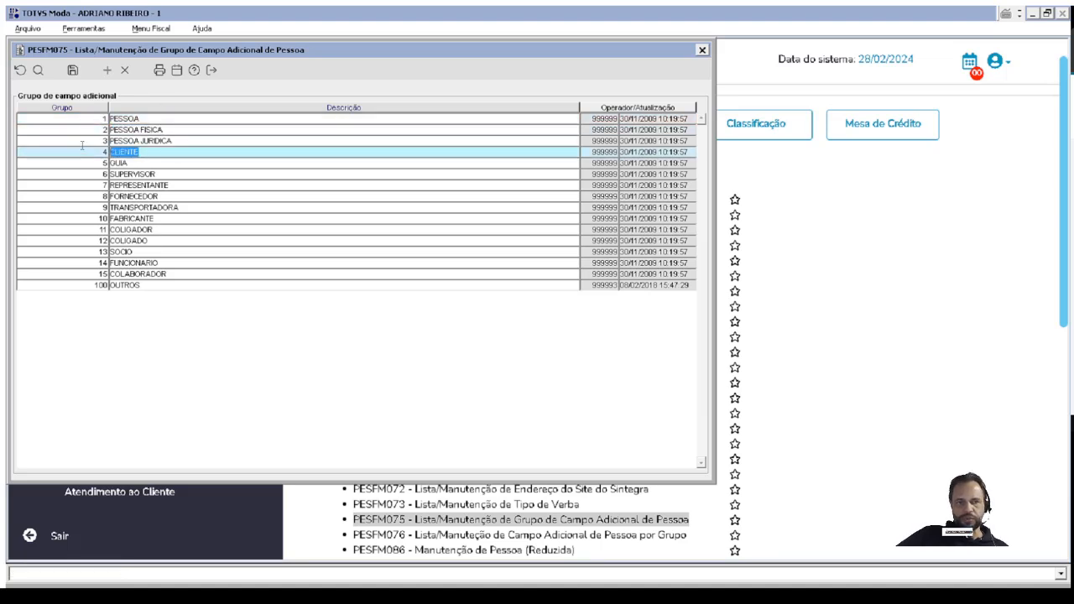
click(703, 51)
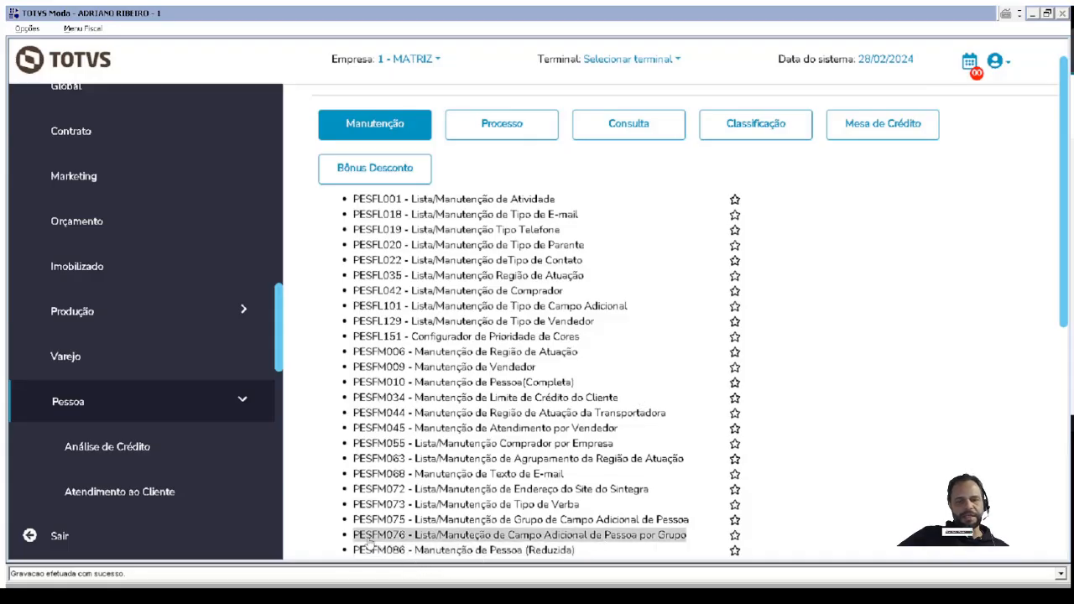
In PESFM076, assign the CHAPA field type to the CLIENTE additional field group and save the assignment.
click(400, 537)
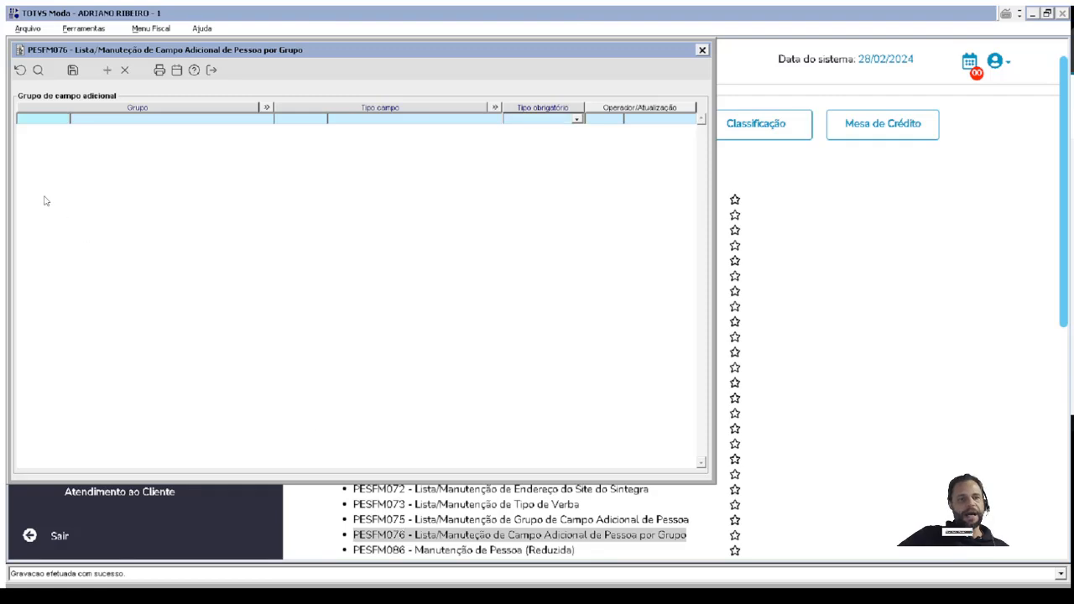
double_click(61, 118)
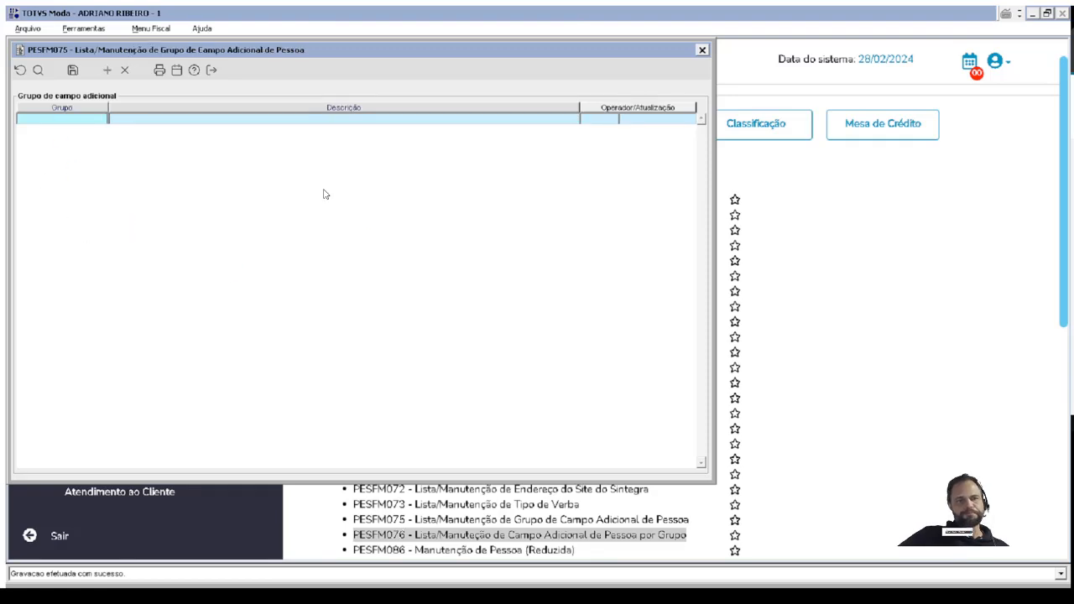
click(40, 71)
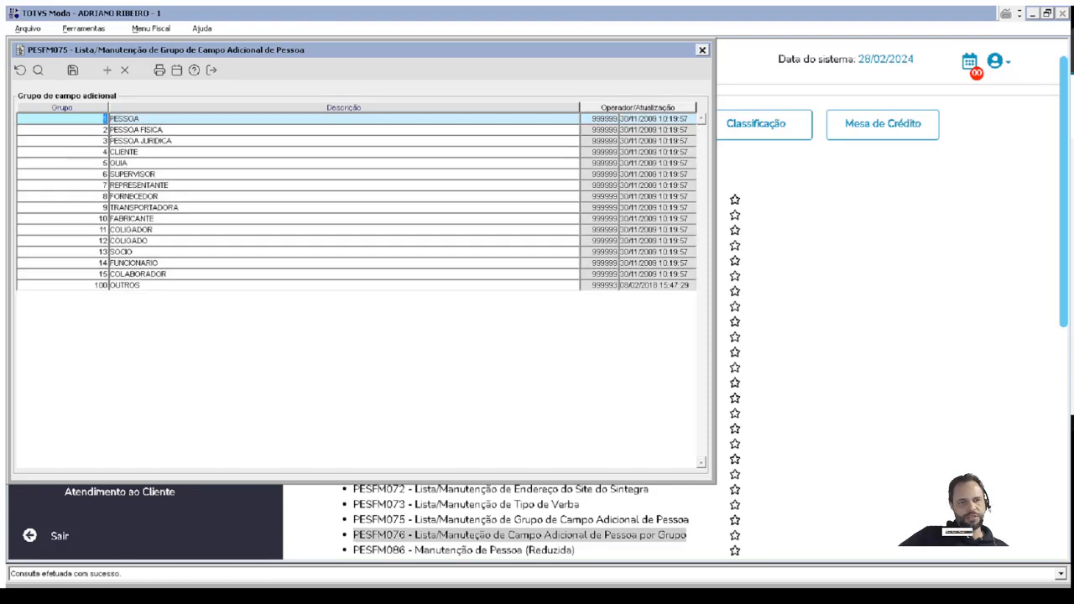
double_click(98, 153)
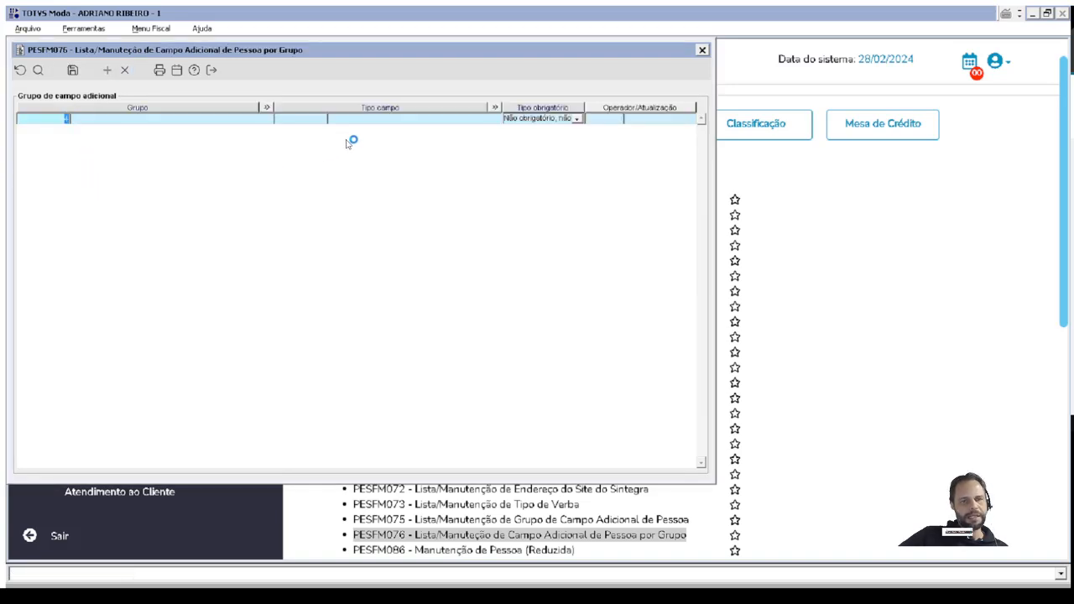
double_click(298, 119)
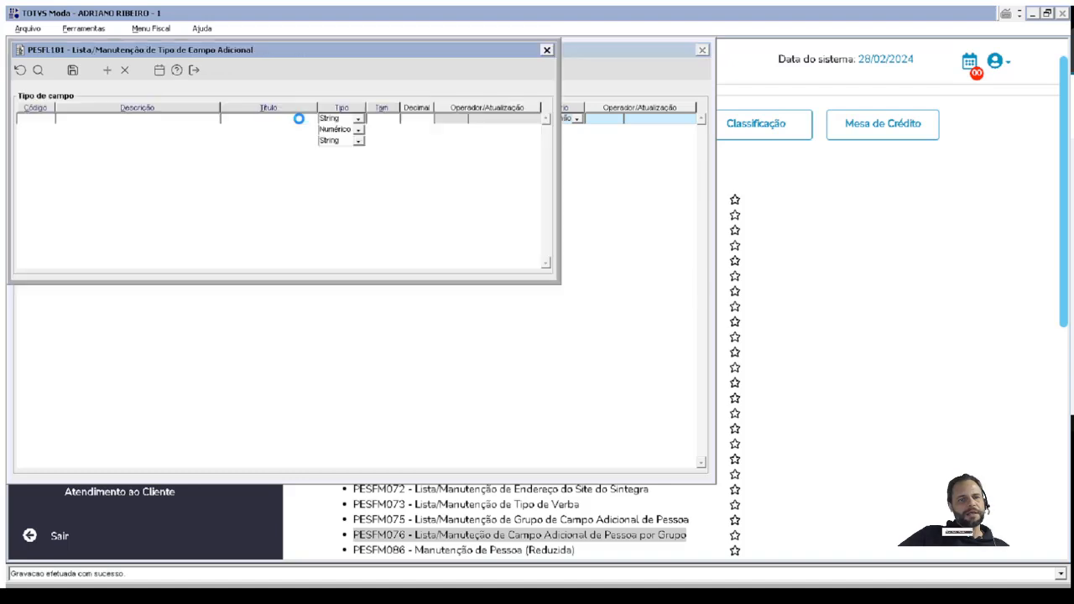
double_click(47, 153)
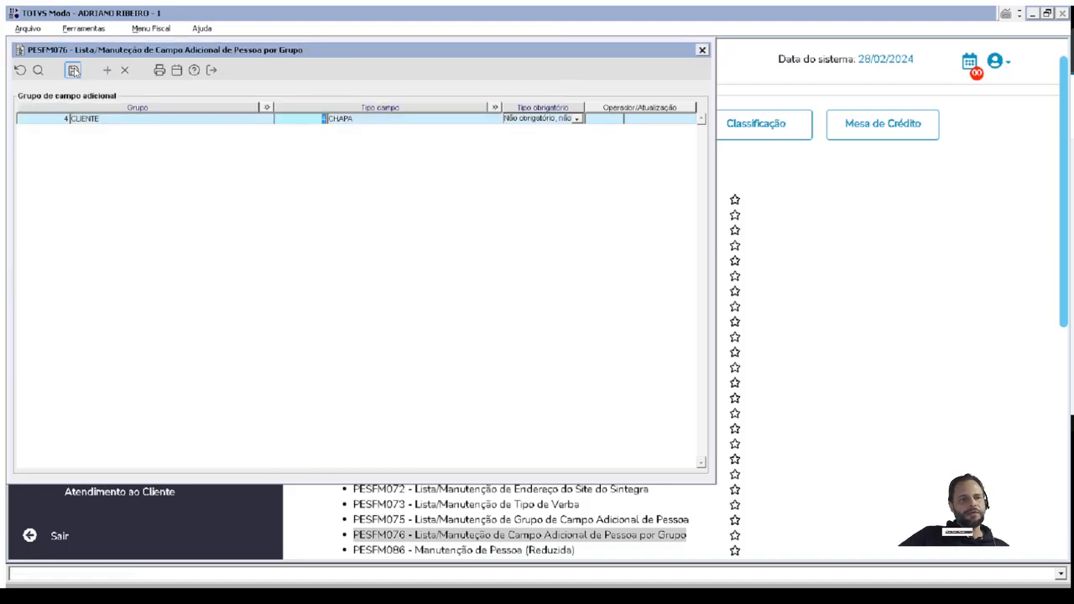
click(72, 70)
Review the Tipo obrigatório options of the CHAPA assignment, keep the non-mandatory option, save again and close PESFM076.
click(529, 119)
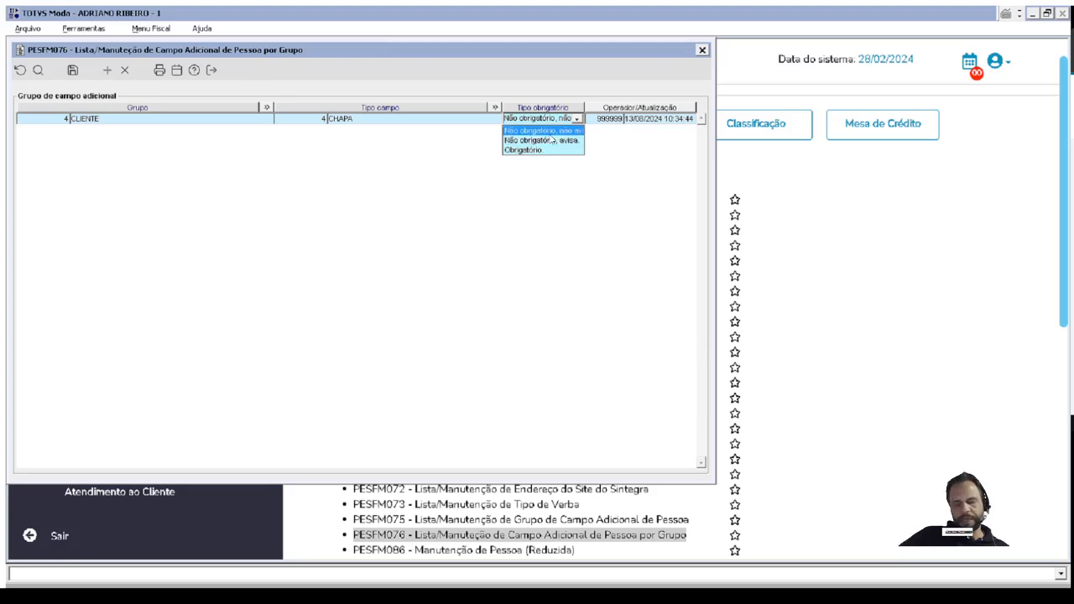
click(72, 72)
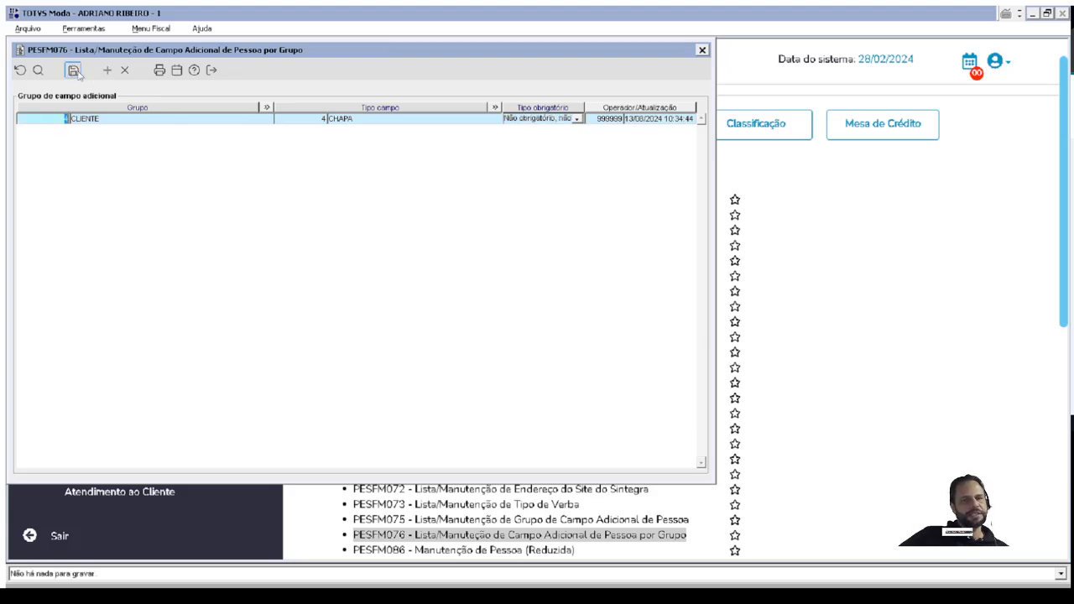
click(703, 51)
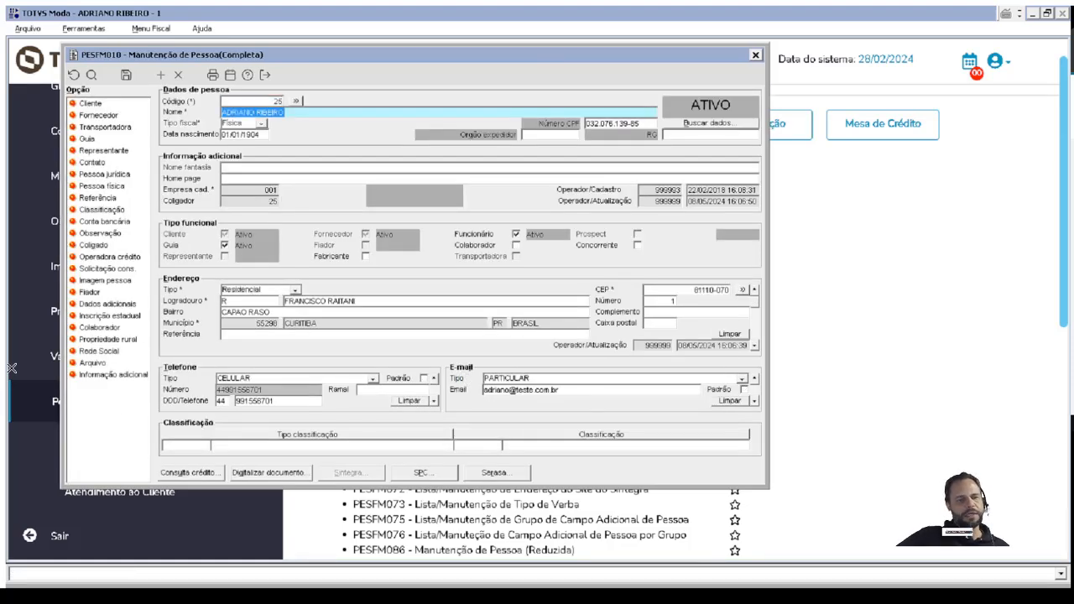
Open the additional data of person 25 and add the CHAPA field below SUFRAMA in the CLIENTE group.
click(96, 305)
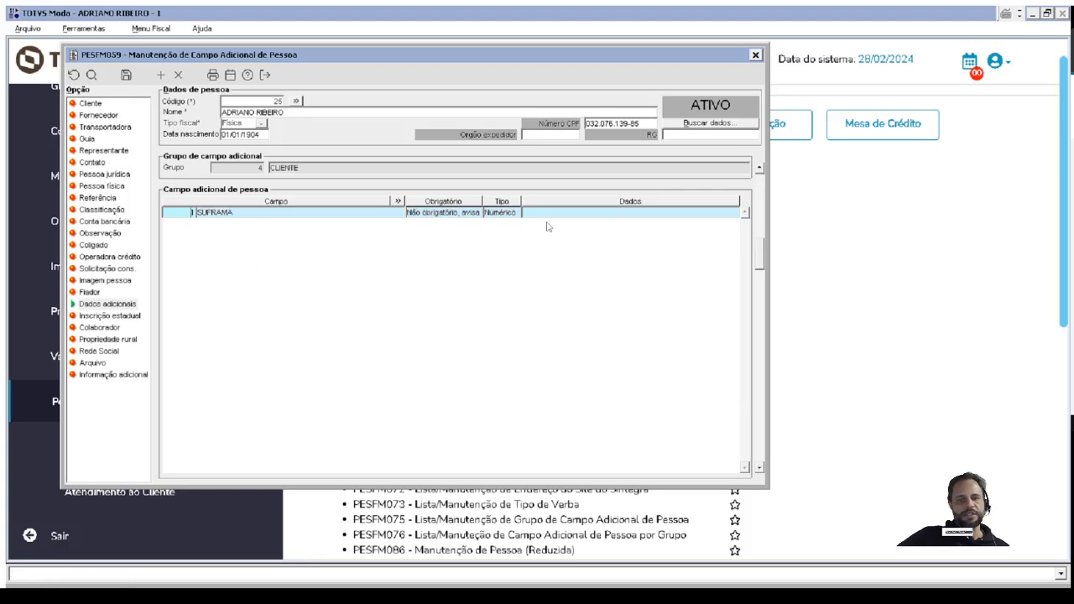
key(Down)
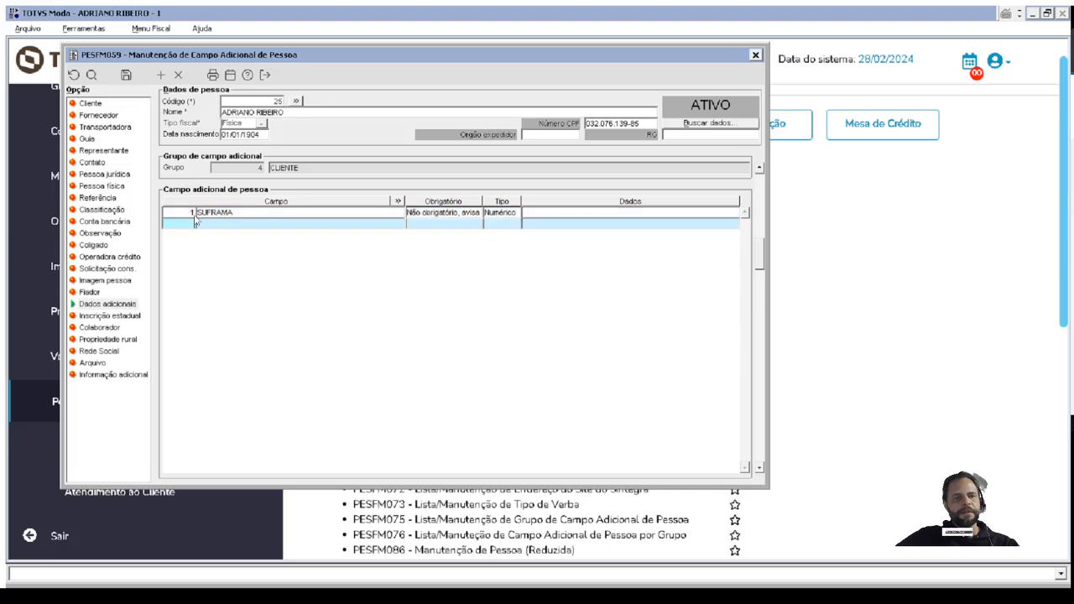
double_click(192, 223)
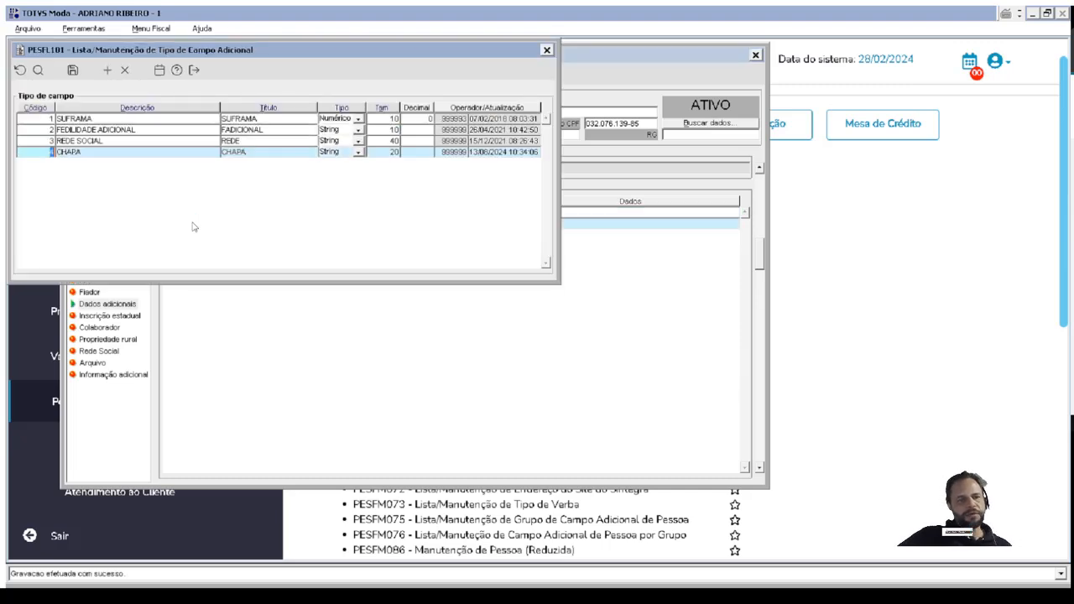
double_click(50, 152)
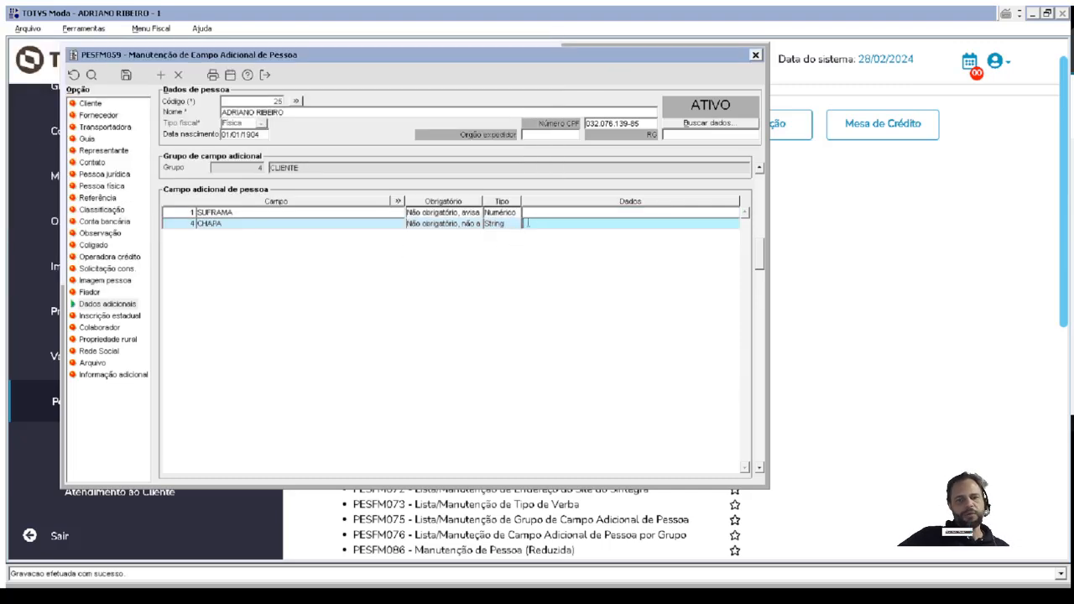
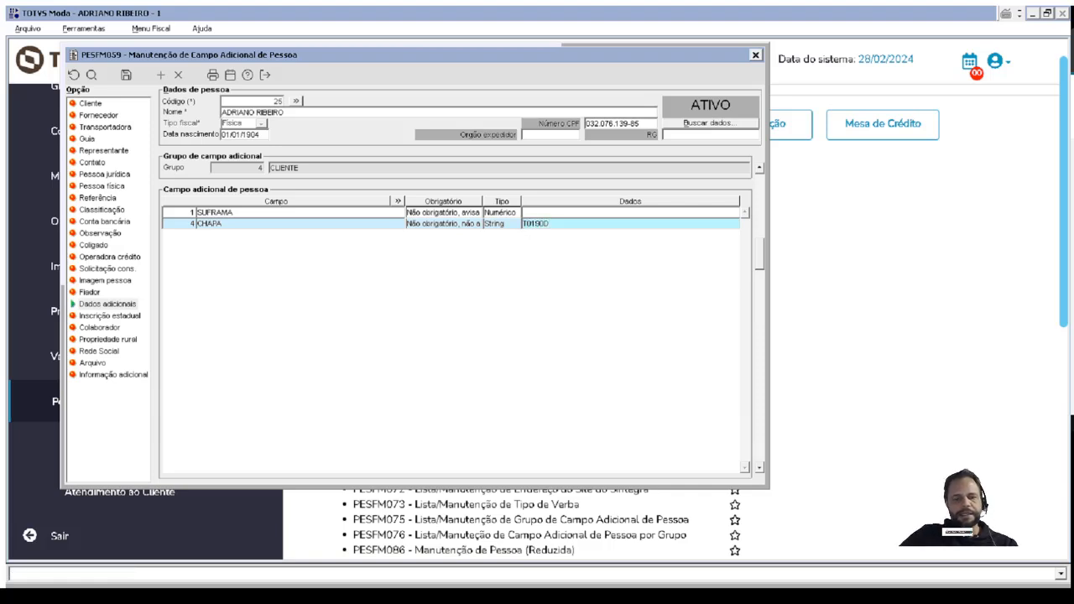
Enter the person's badge number as the CHAPA data and save, continuing without filling in SUFRAMA.
key(F4)
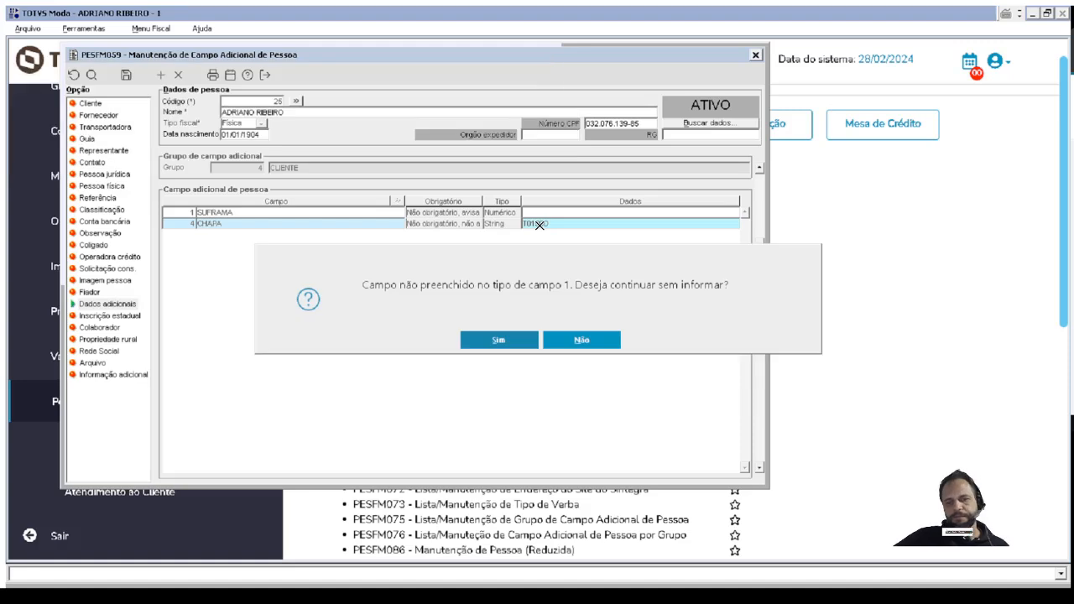
click(518, 336)
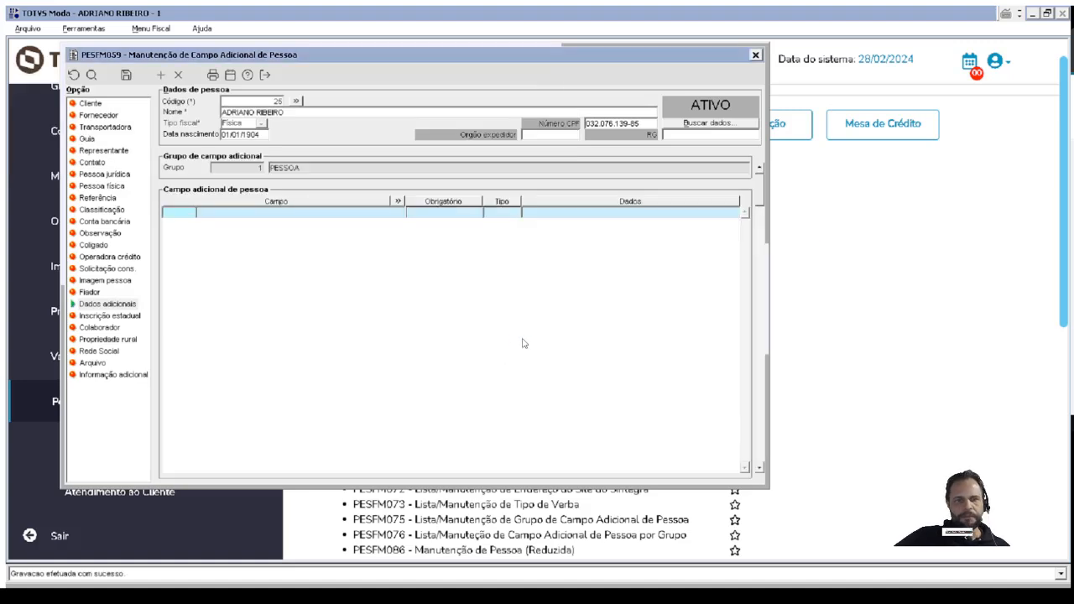
Return to the CLIENTE additional field group and review the saved SUFRAMA and CHAPA fields and their data.
click(758, 469)
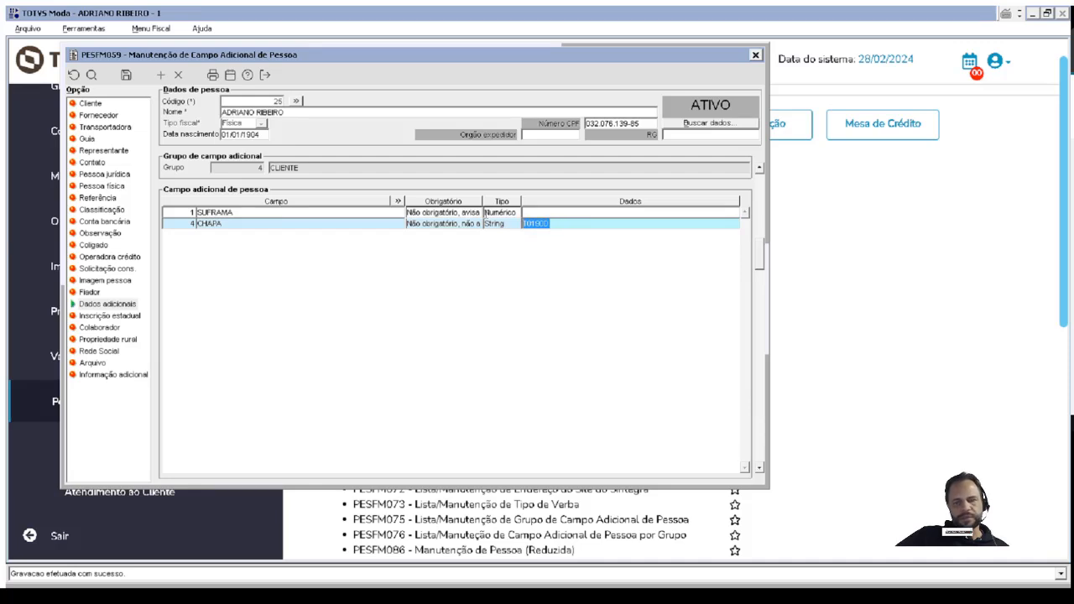
click(578, 215)
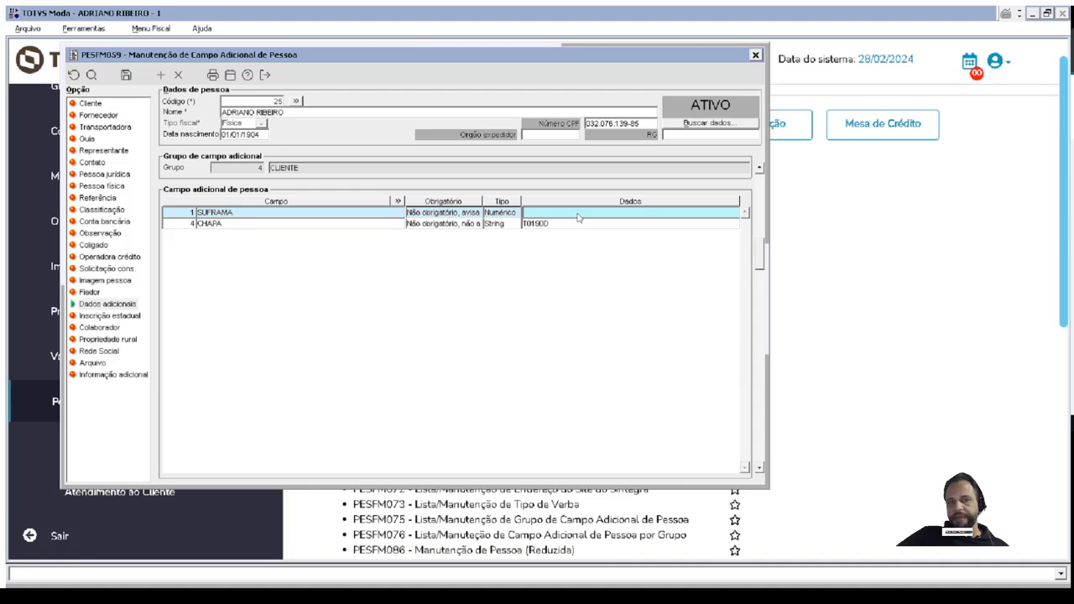
drag(236, 216, 171, 204)
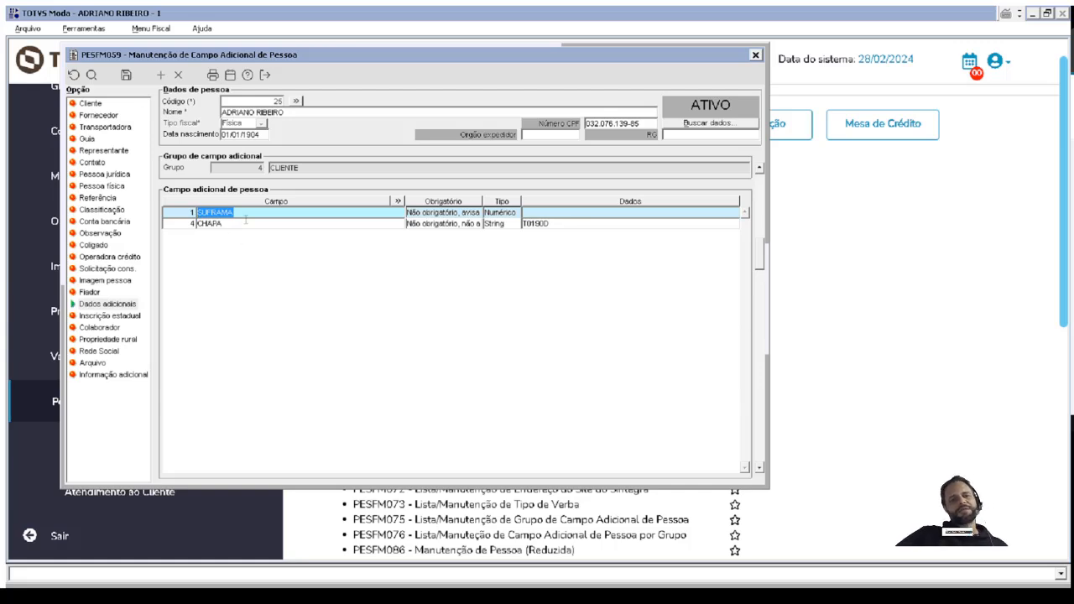
click(241, 223)
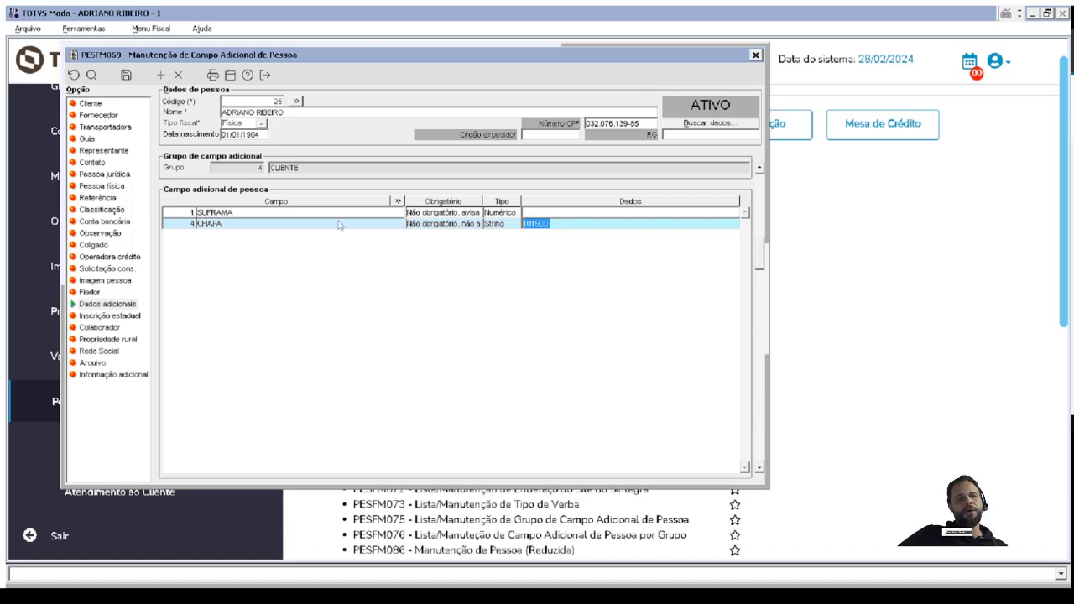
click(203, 225)
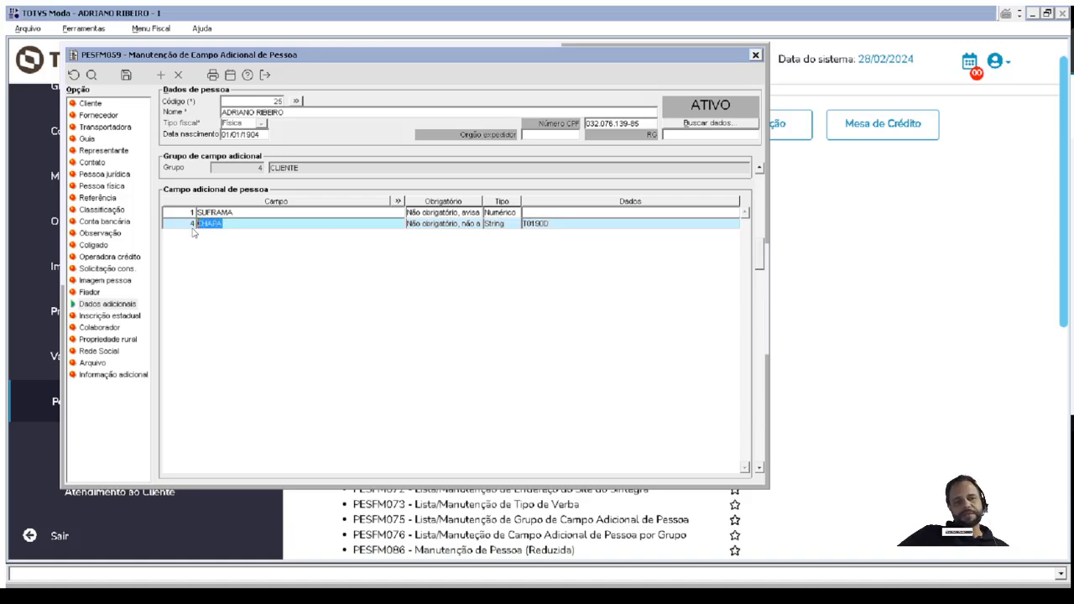
click(303, 170)
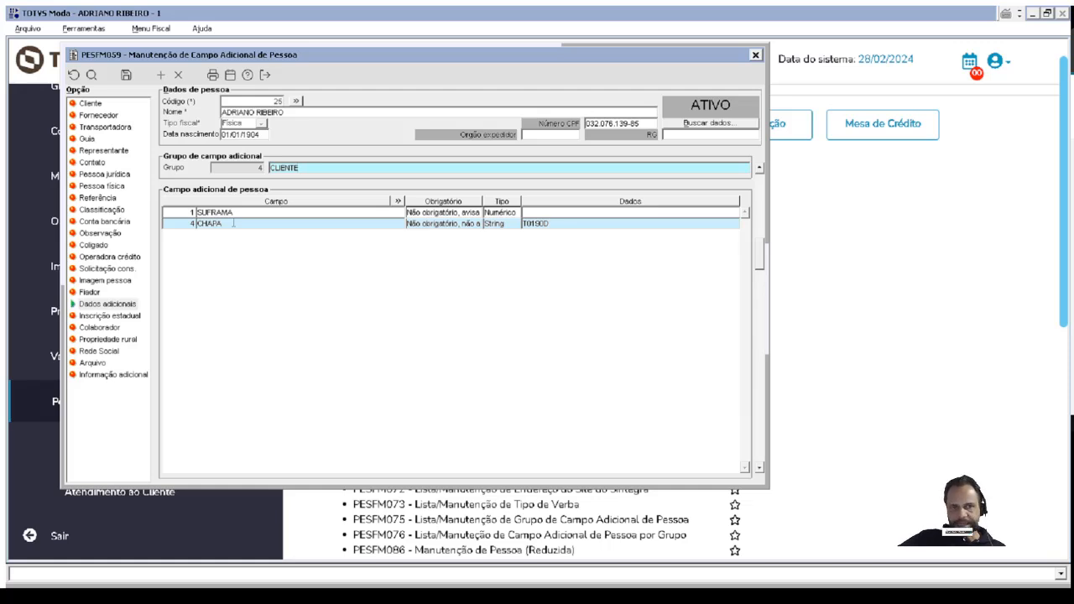
click(560, 224)
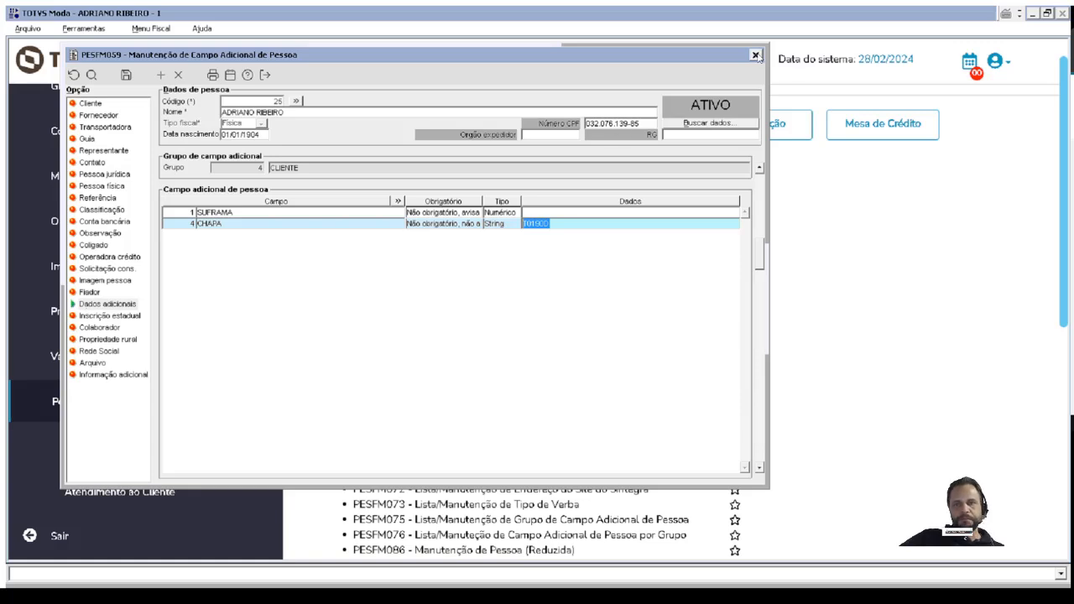
Close the person's additional data, agreeing to continue without SUFRAMA, and close PESFM010.
click(755, 54)
click(488, 347)
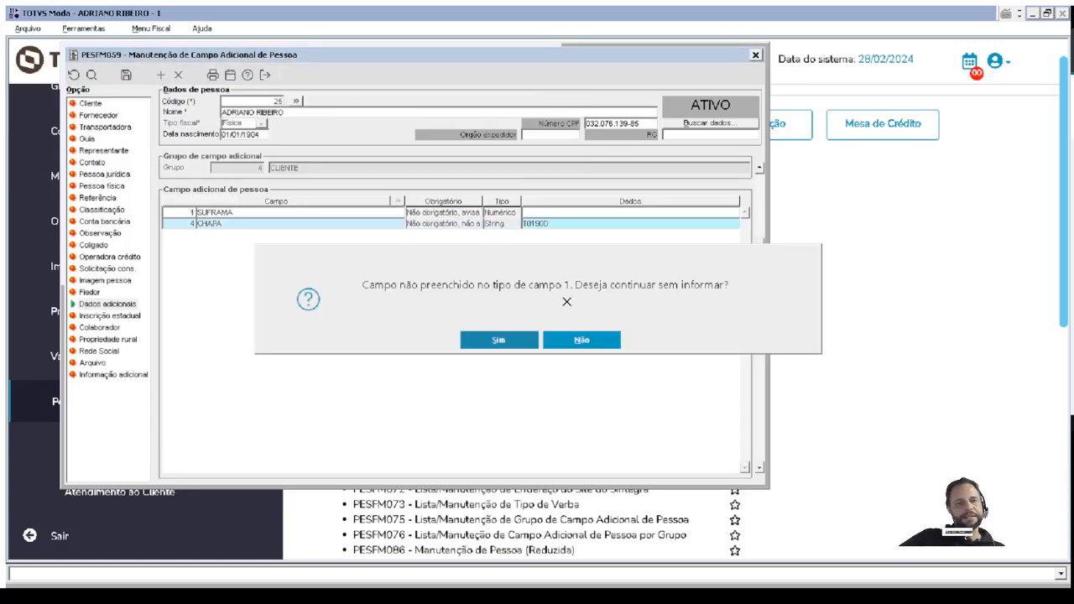
click(489, 346)
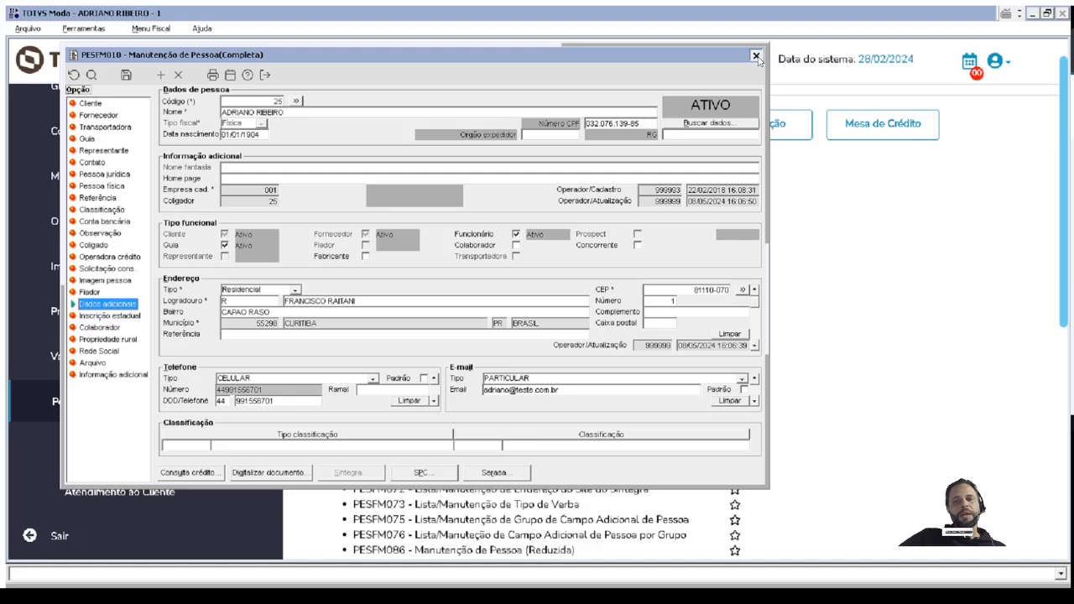
click(755, 55)
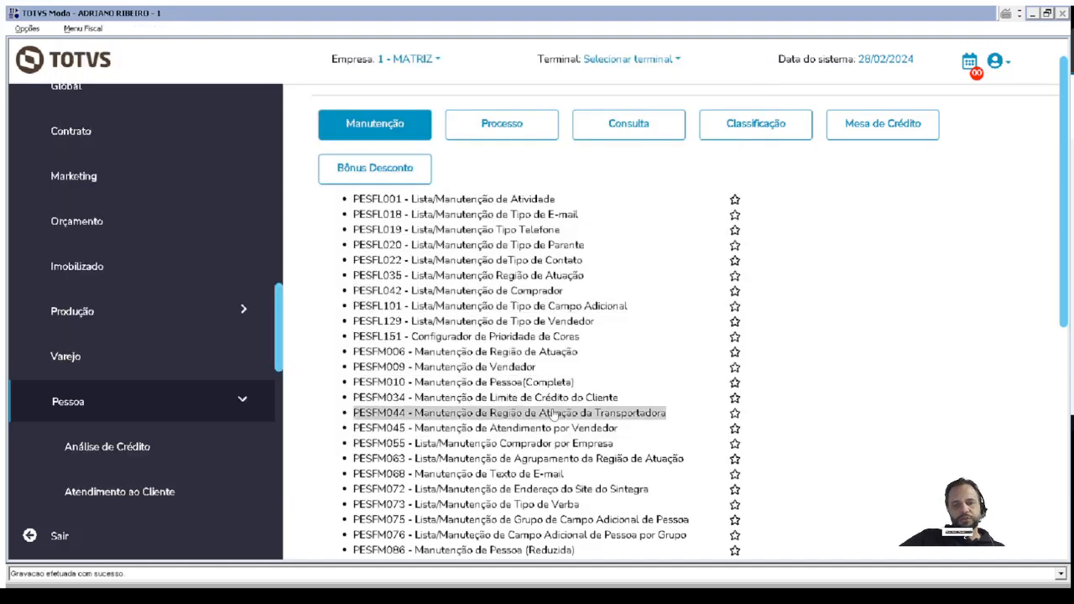